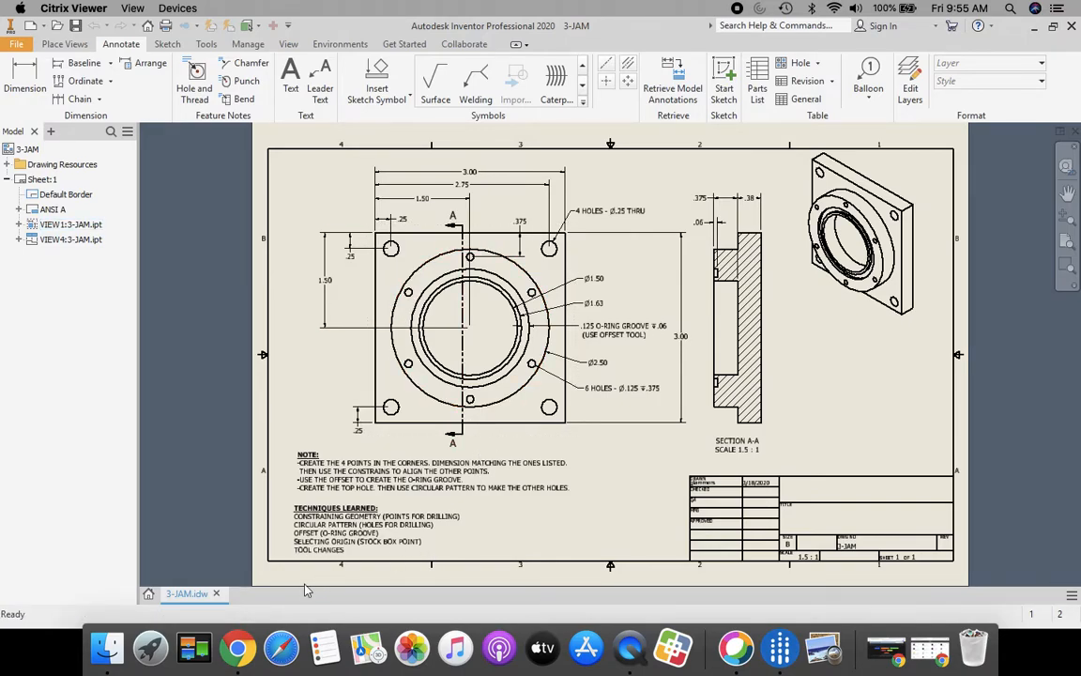
# - Read the notes and the list of techniques learned on the 3-JAM drawing sheet
pyautogui.scroll(3, 302, 581)
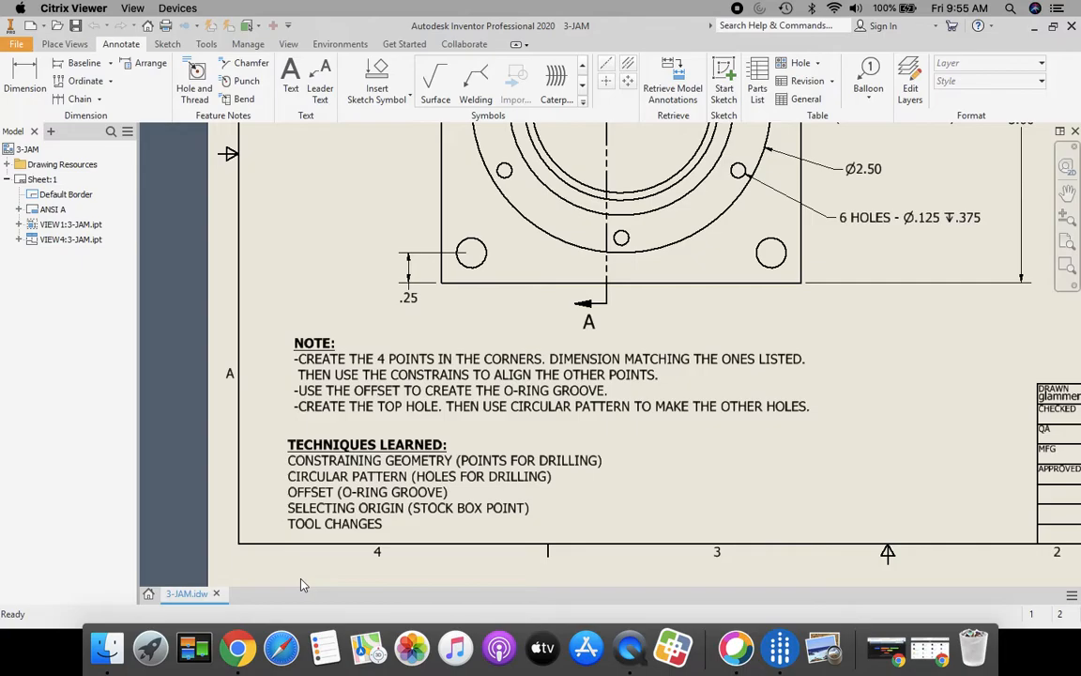
pyautogui.scroll(3, 277, 575)
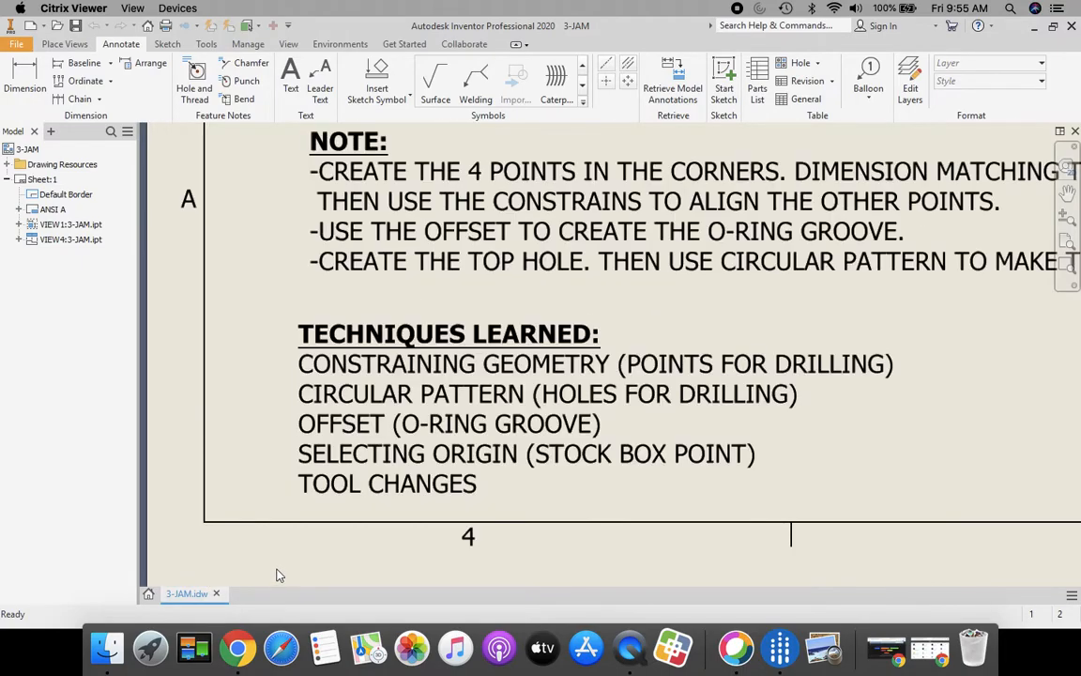
pyautogui.moveTo(721, 471); pyautogui.dragTo(621, 499, button='middle')
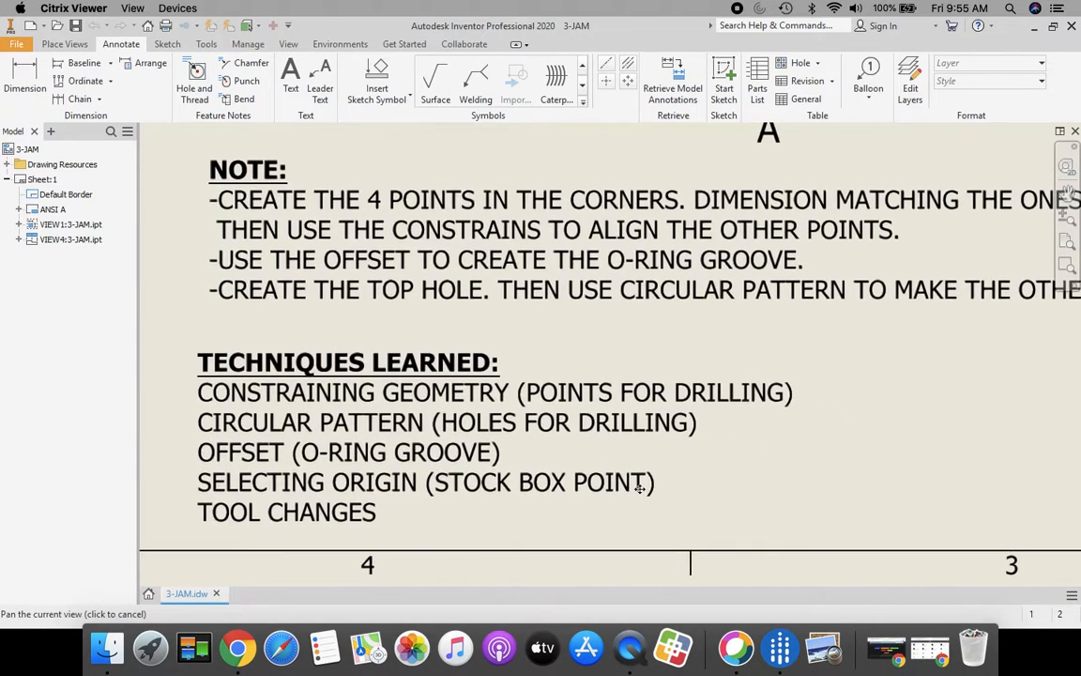
pyautogui.scroll(-2, 644, 474)
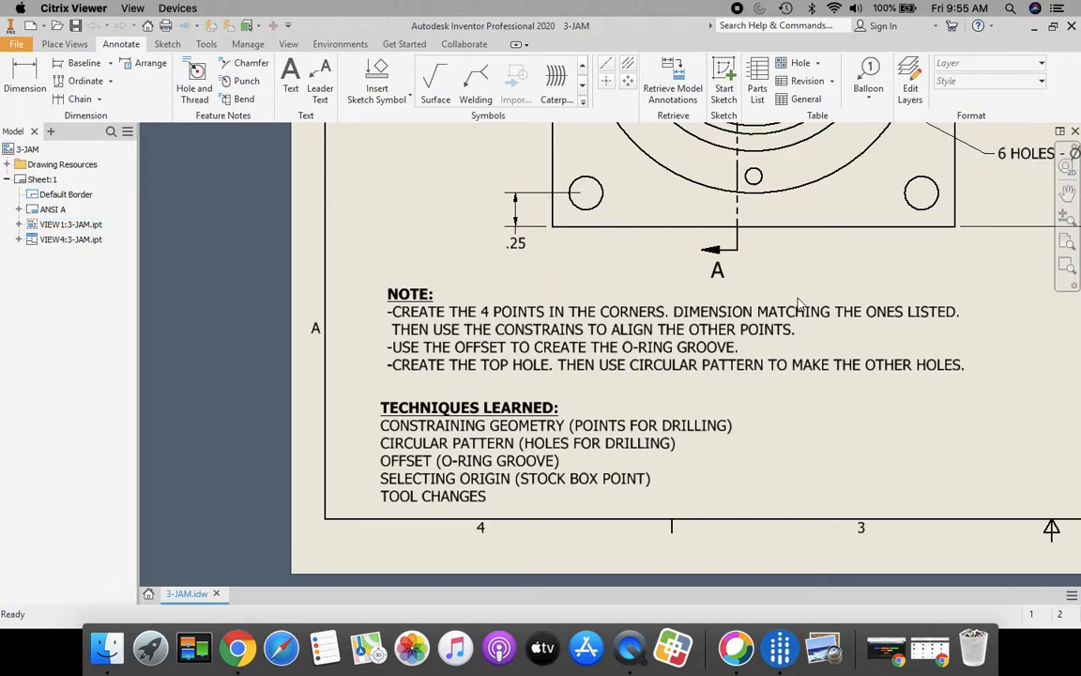
pyautogui.click(845, 312)
pyautogui.click(1066, 242)
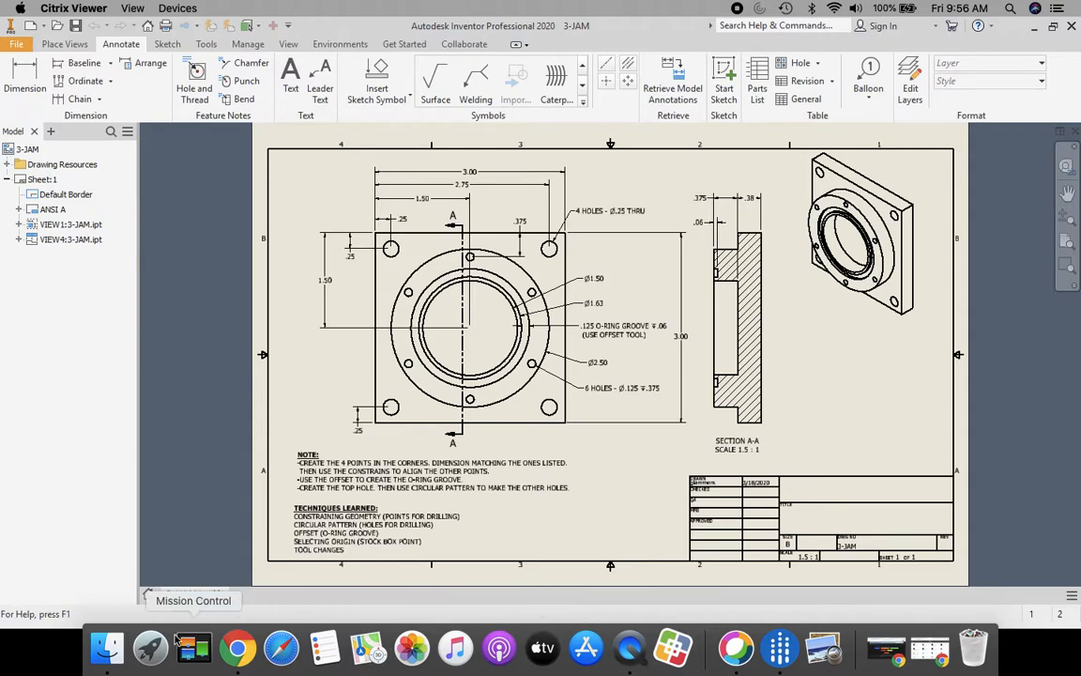
# - Create a new part from the Standard.ipt template and start a 2D sketch on the front (XY) plane
pyautogui.click(149, 594)
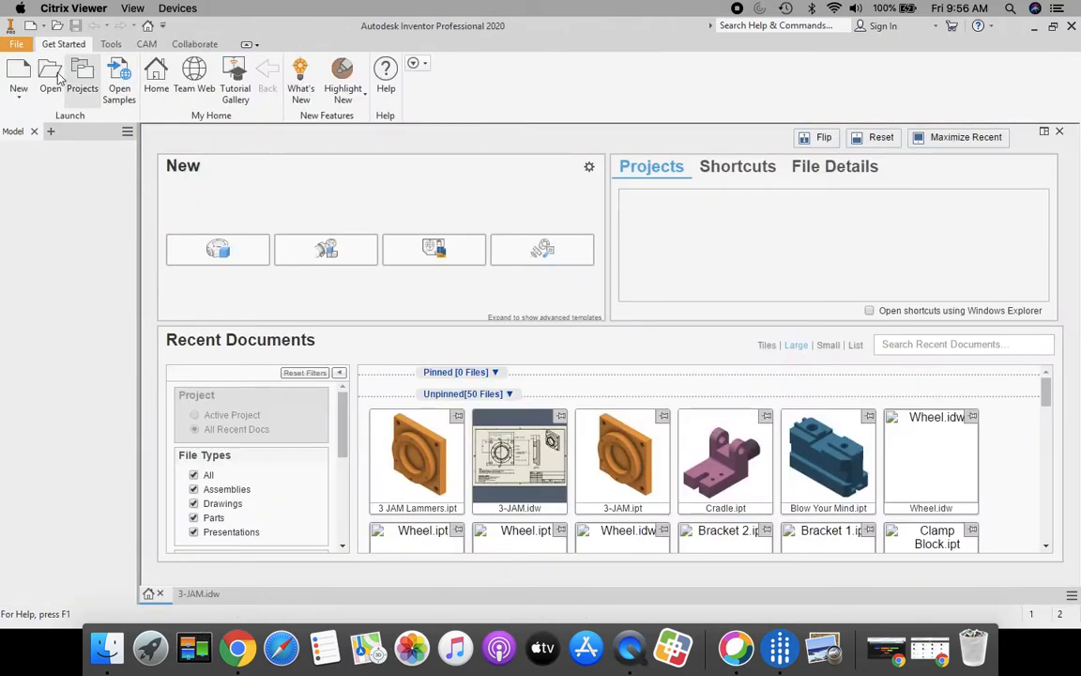
pyautogui.click(13, 73)
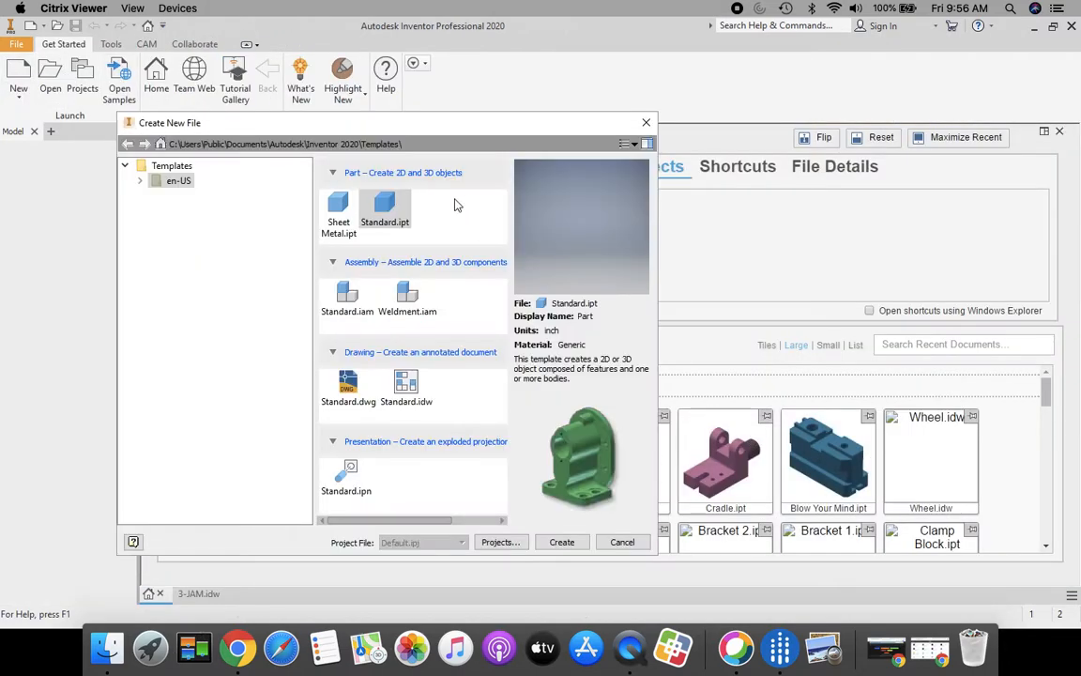
pyautogui.click(566, 539)
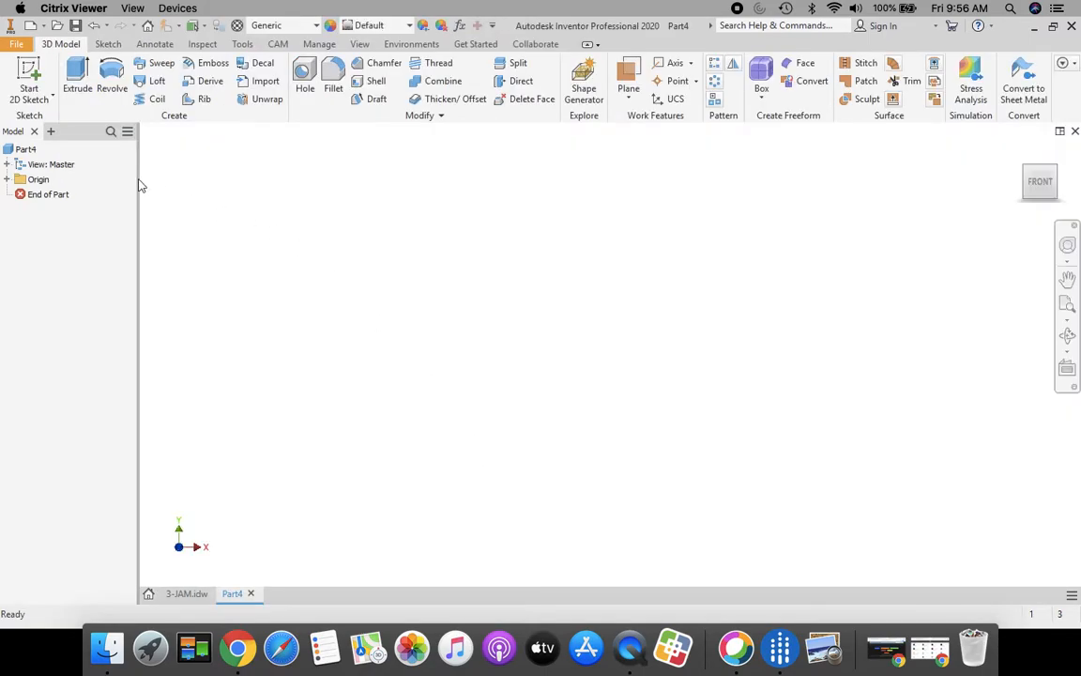
pyautogui.click(29, 79)
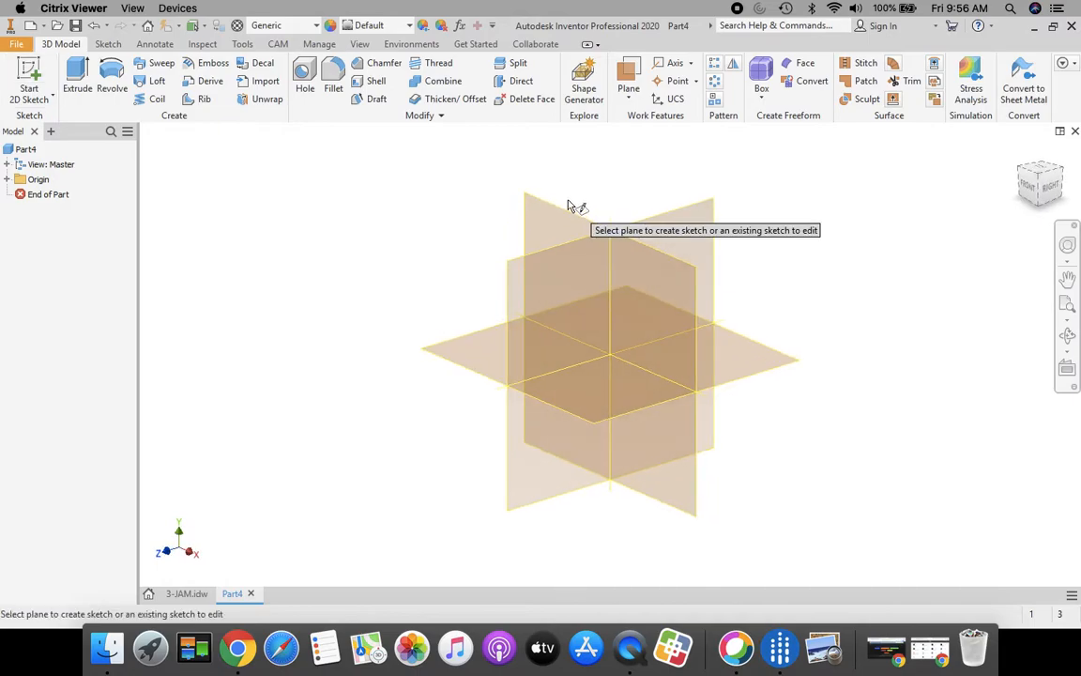
pyautogui.click(563, 211)
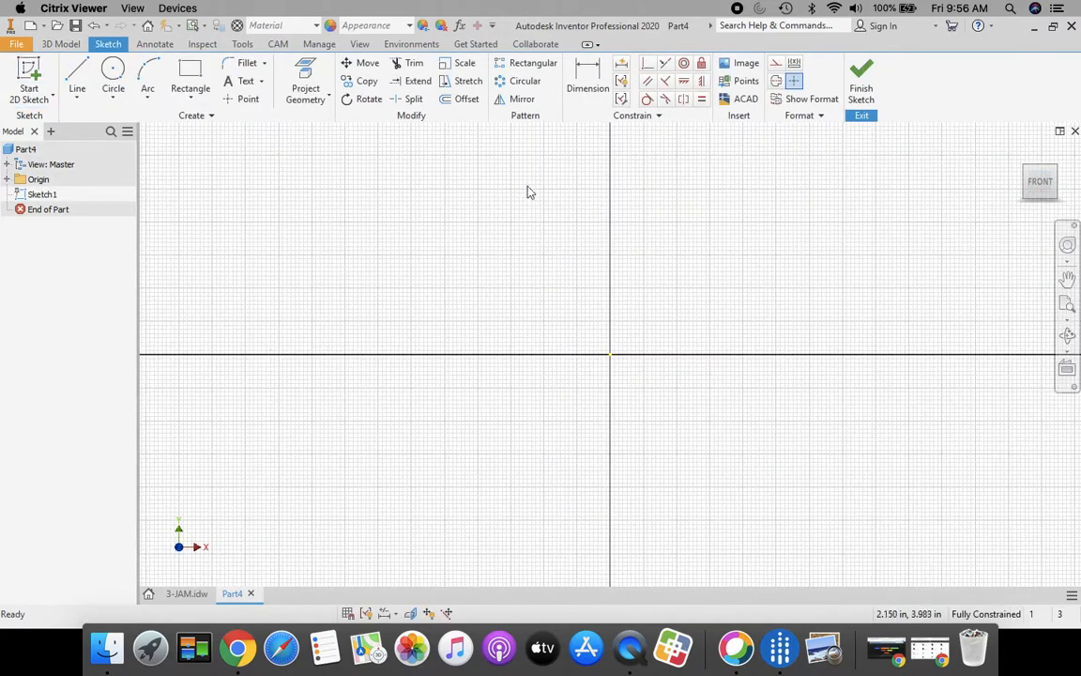
# - Draw a 3 by 3 in rectangle with one corner on the origin and finish the sketch
pyautogui.click(191, 75)
pyautogui.click(610, 355)
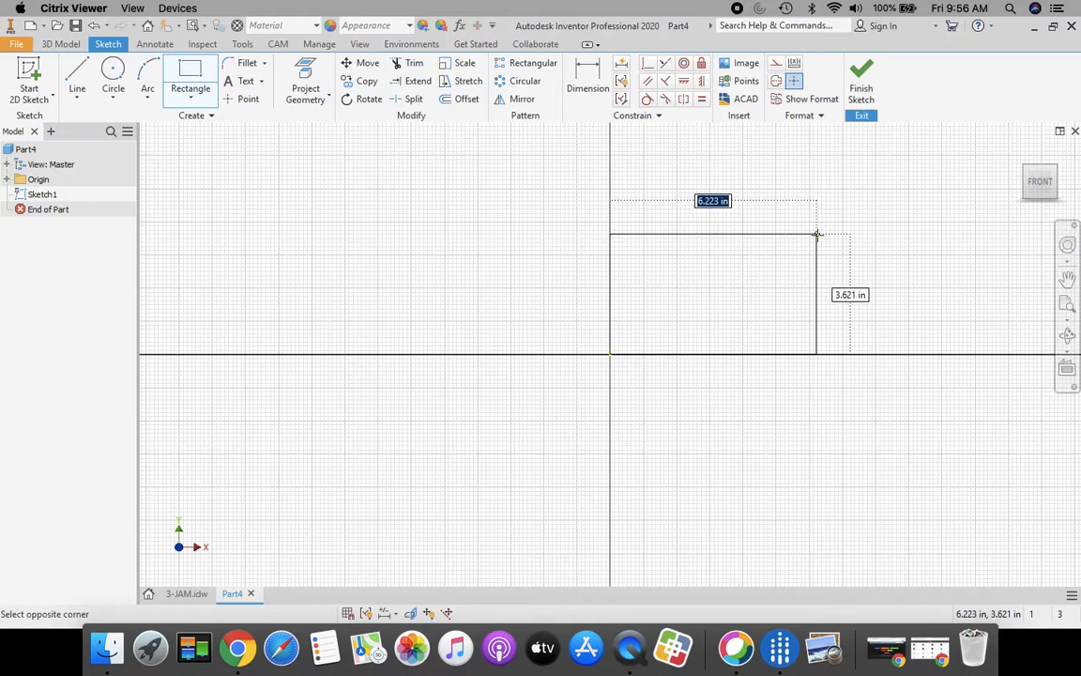
pyautogui.write('3')
pyautogui.press('Tab')
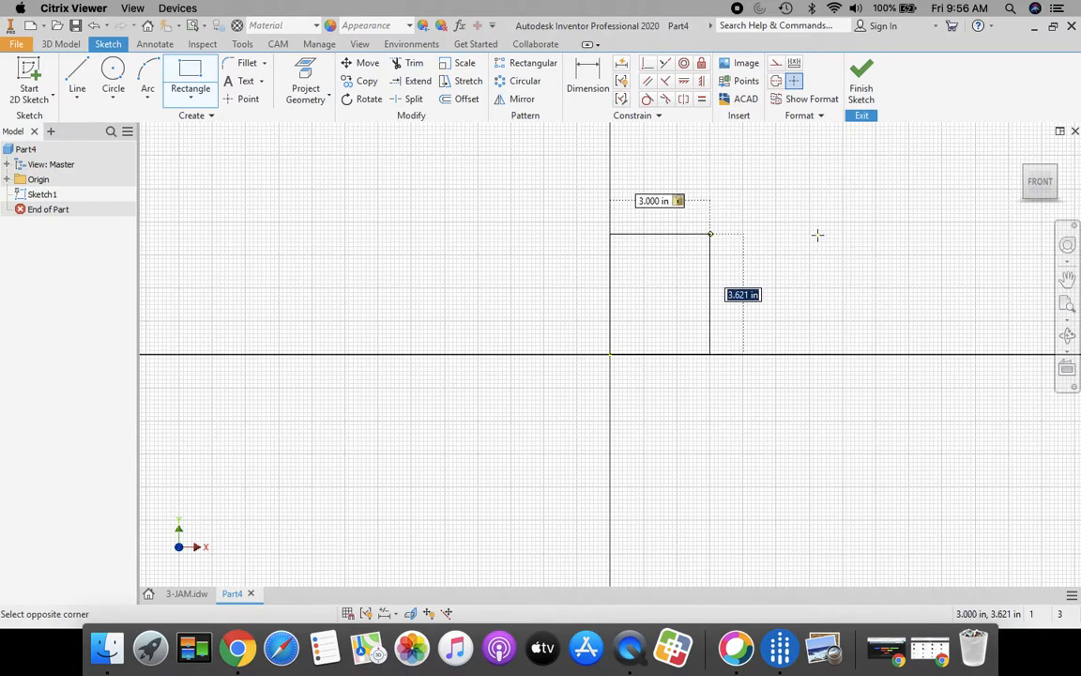
pyautogui.write('3')
pyautogui.press('Tab')
pyautogui.press('Return')
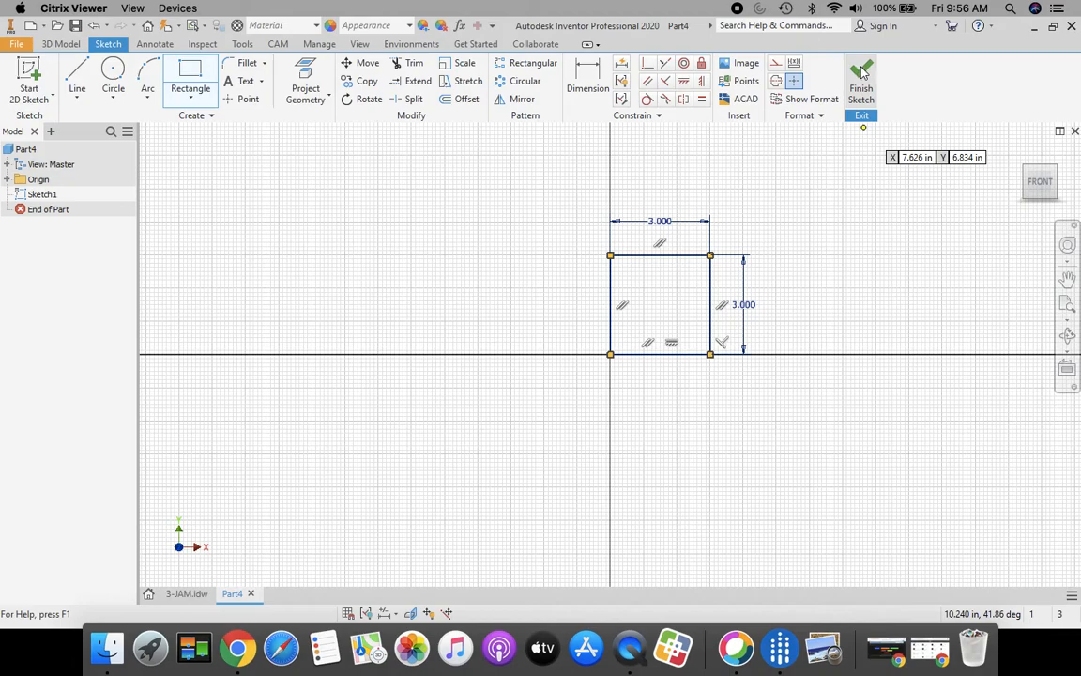
pyautogui.click(862, 72)
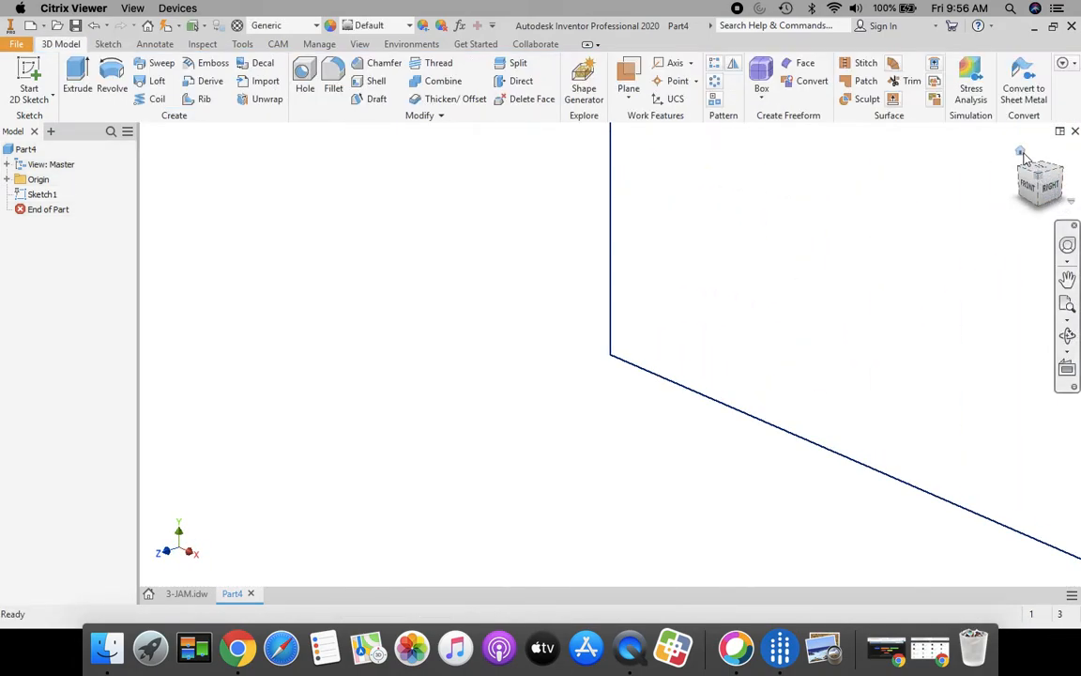
# - Check the plate thickness on the 3-JAM drawing and extrude the square profile .38 in in the flipped direction
pyautogui.click(1021, 153)
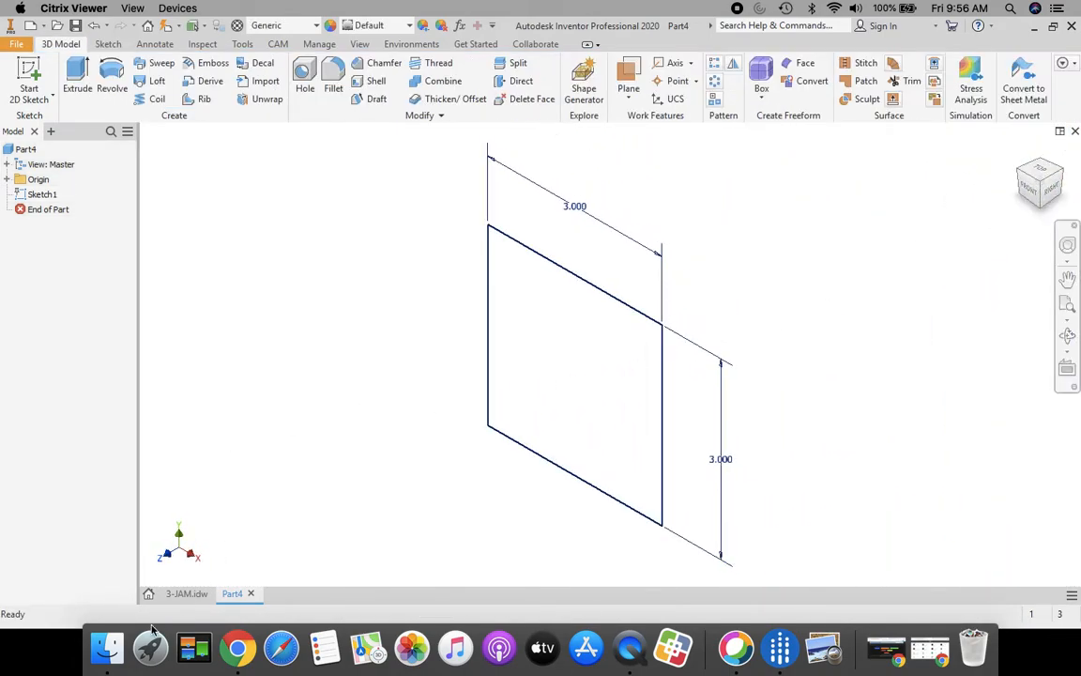
pyautogui.click(186, 593)
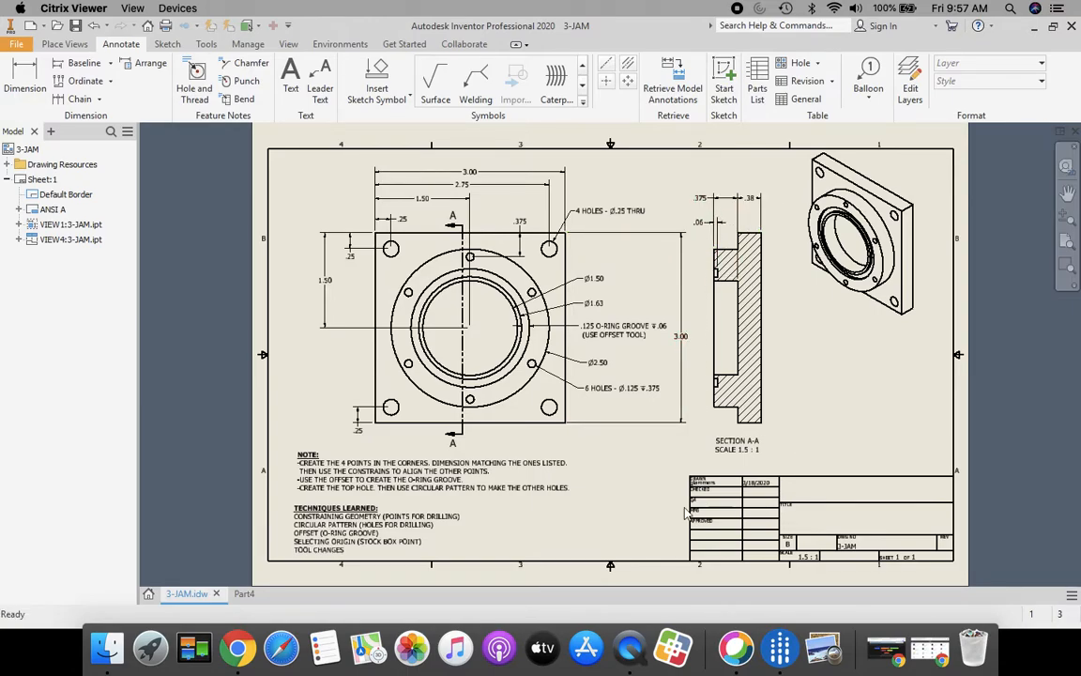
pyautogui.click(242, 594)
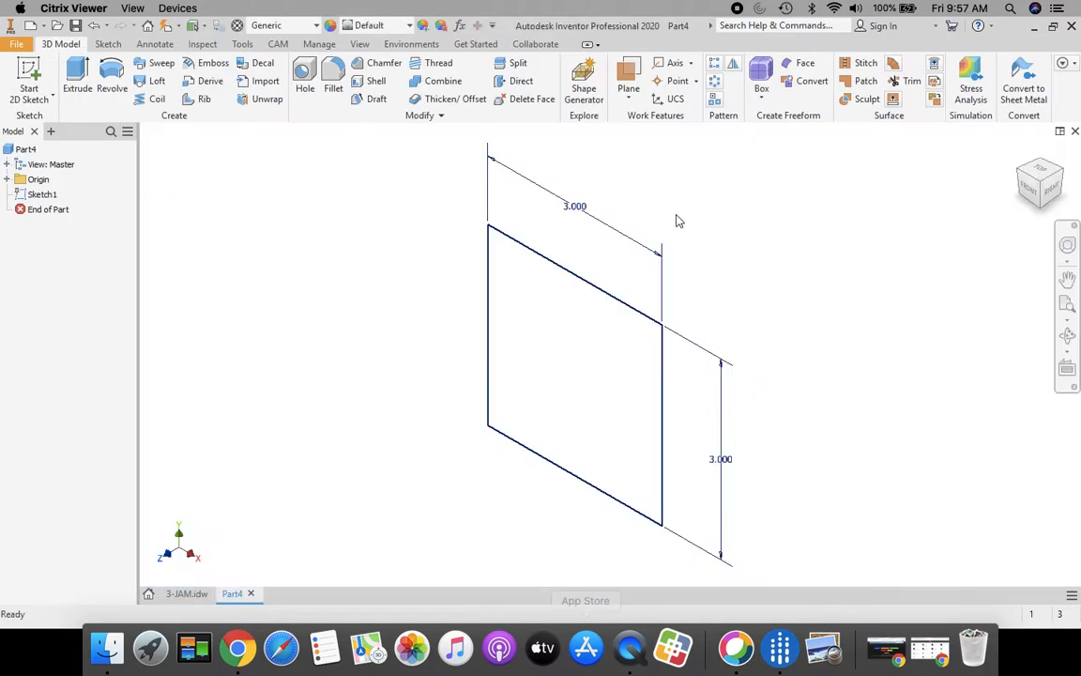
pyautogui.click(78, 88)
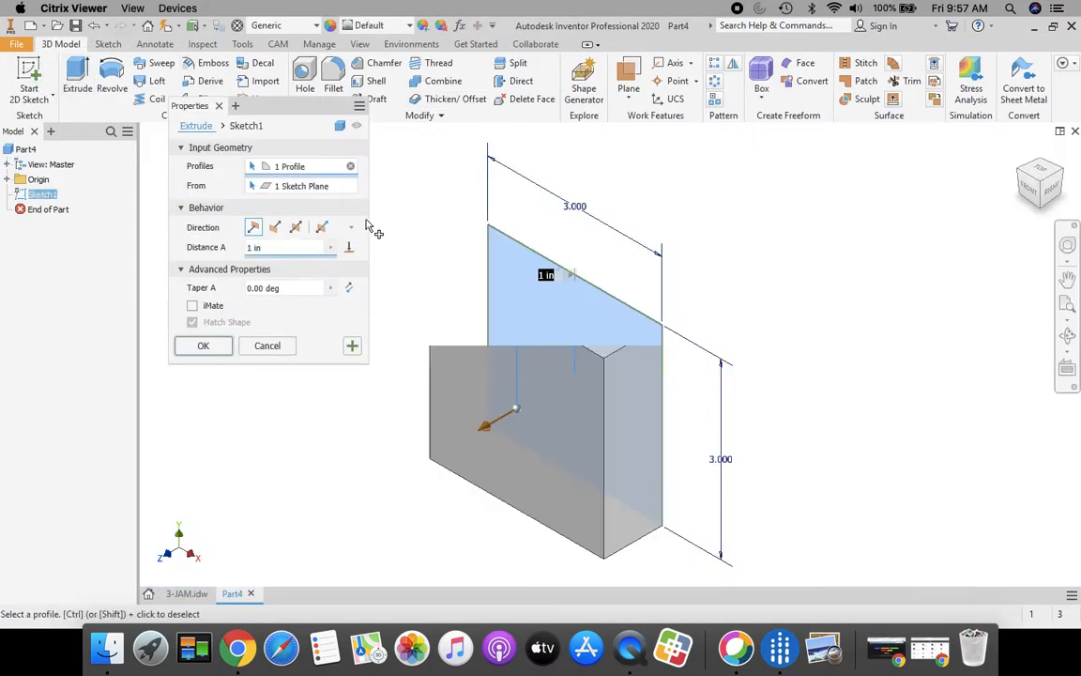
pyautogui.click(274, 229)
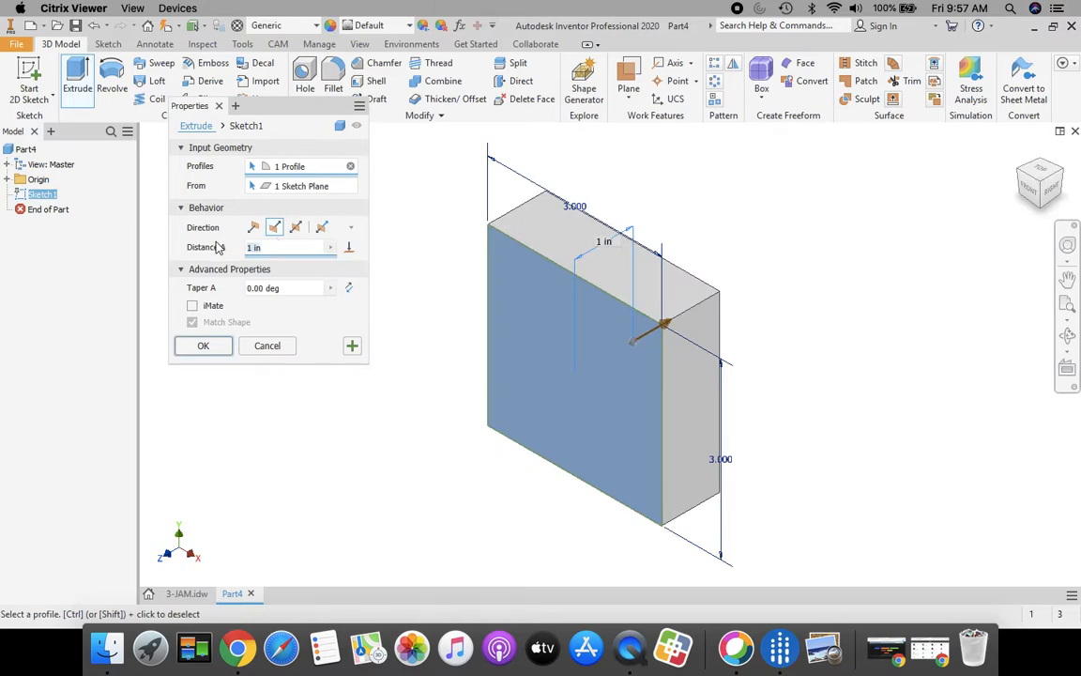
pyautogui.write('.38')
pyautogui.click(205, 346)
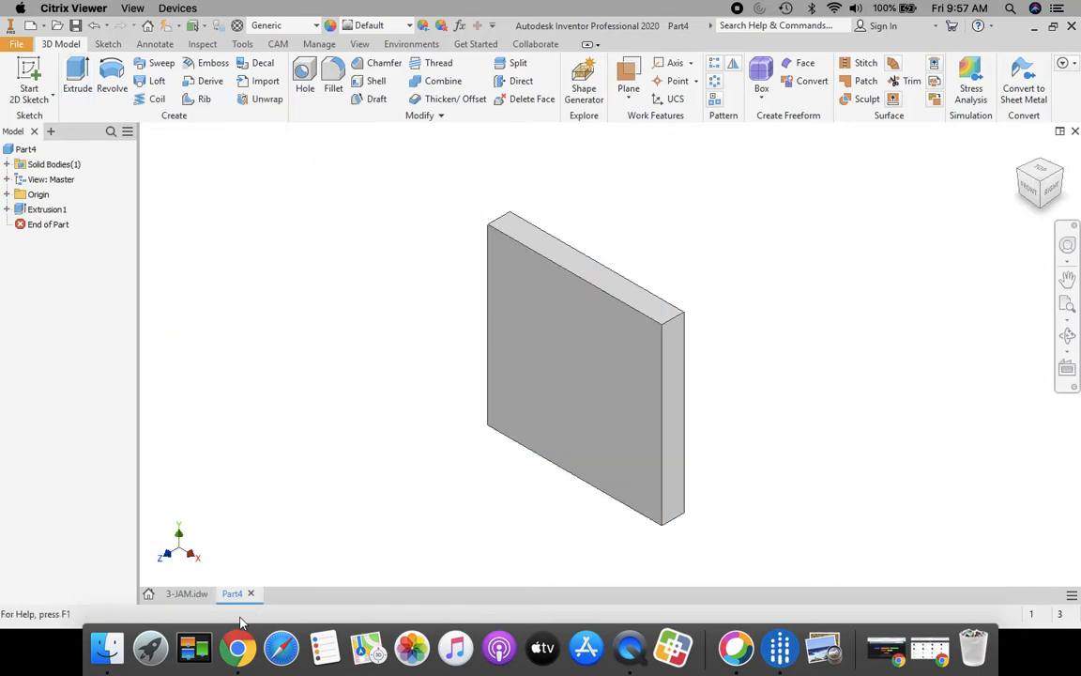
# - Check the corner hole positions on the 3-JAM drawing and start a new sketch on the plate's front face
pyautogui.click(185, 594)
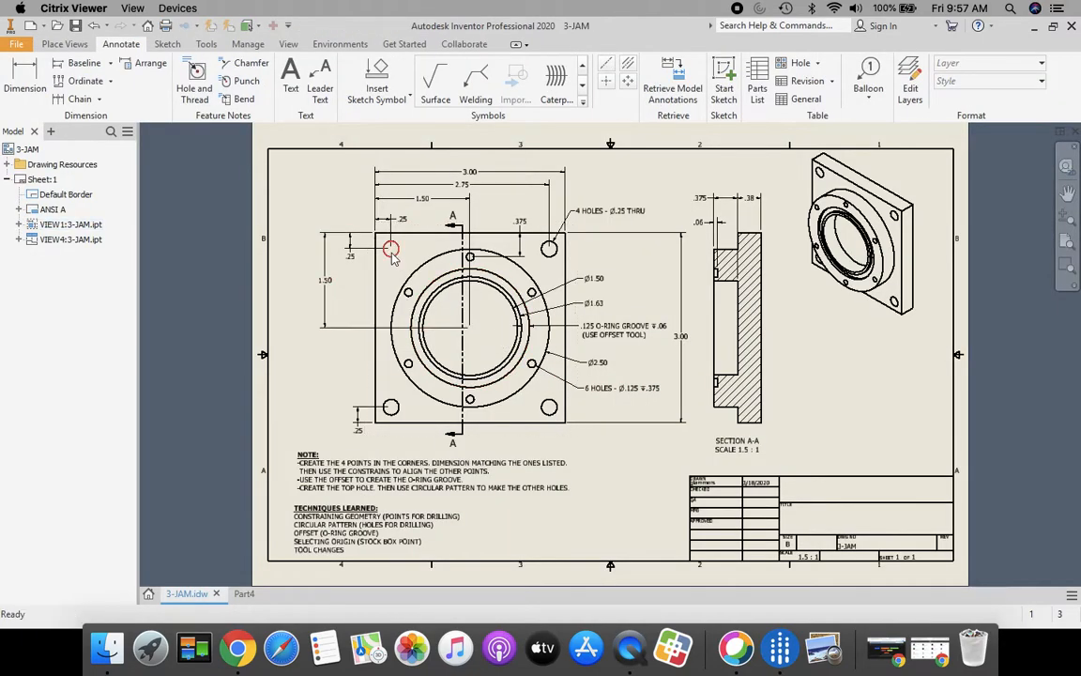
pyautogui.click(403, 223)
pyautogui.press('XF86AudioLowerVolume')
pyautogui.click(243, 593)
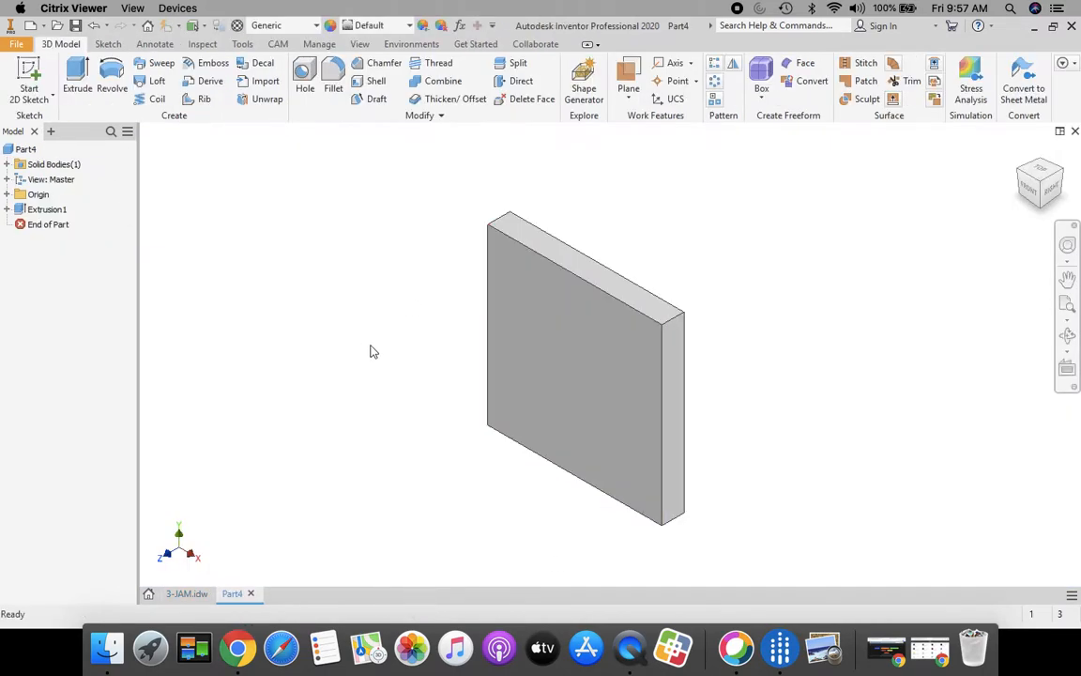
pyautogui.click(28, 77)
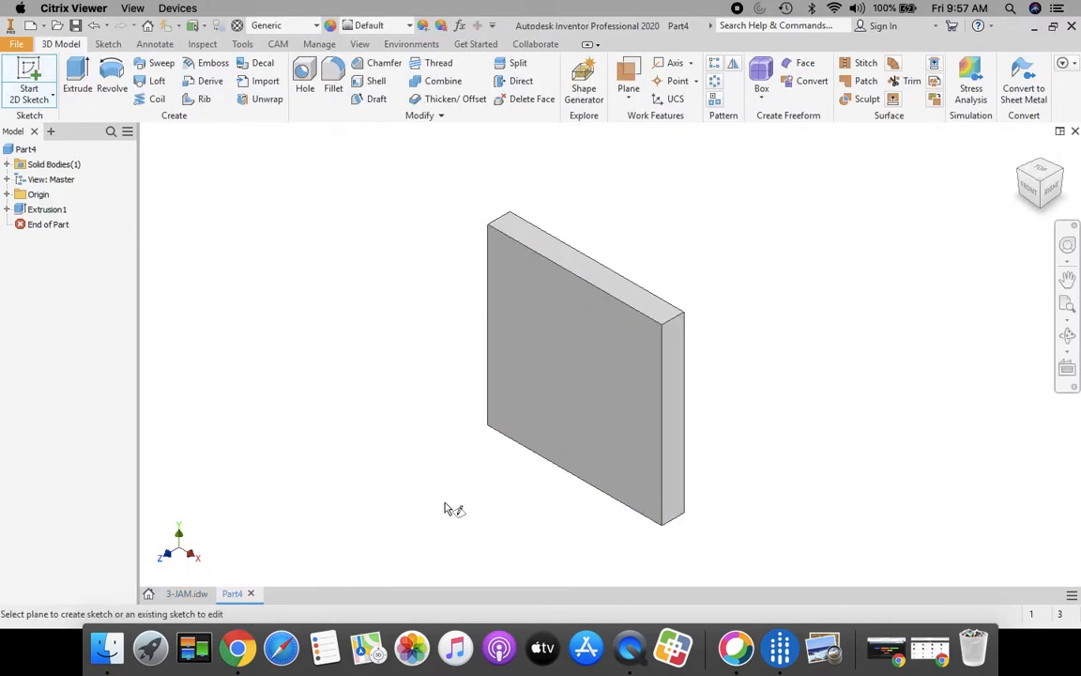
pyautogui.click(579, 367)
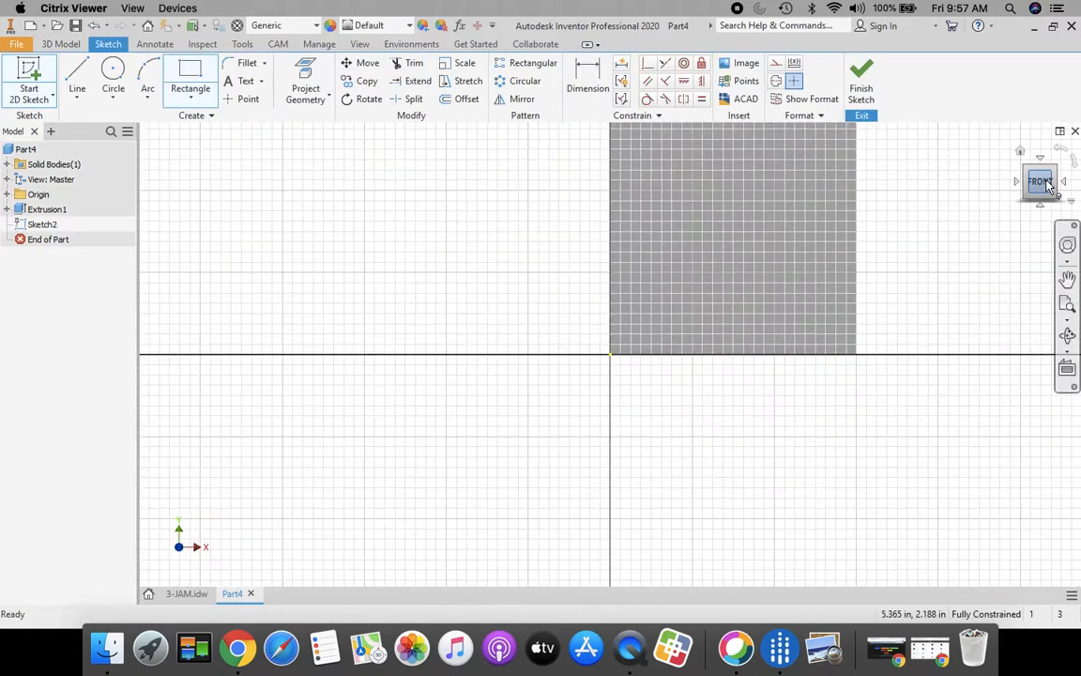
pyautogui.click(1067, 305)
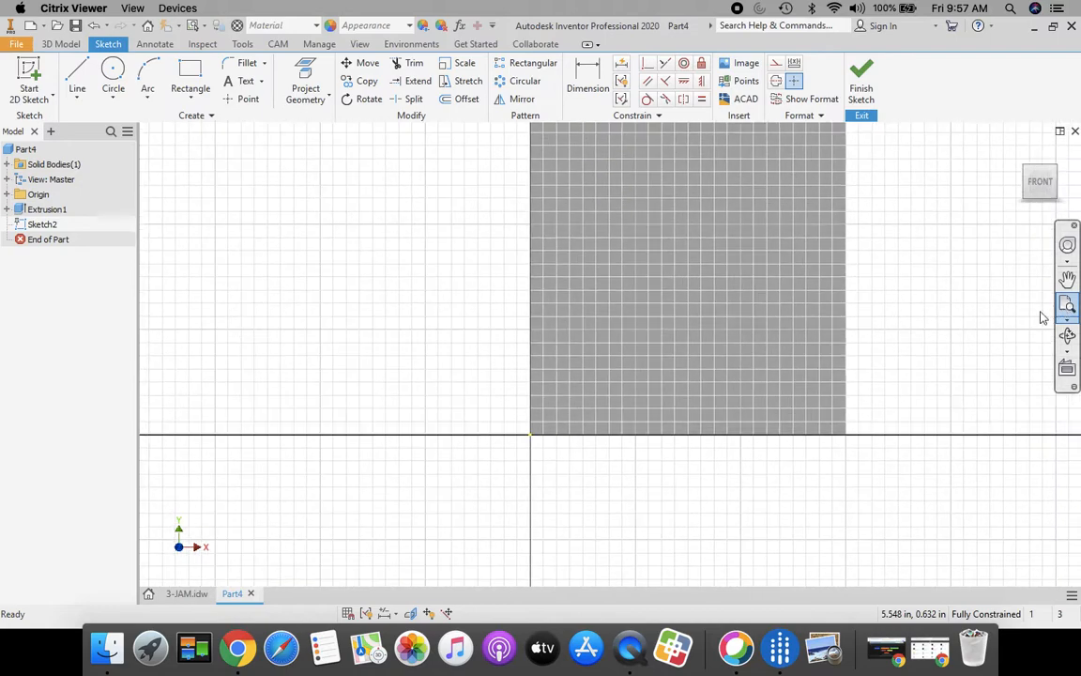
pyautogui.scroll(3, 654, 386)
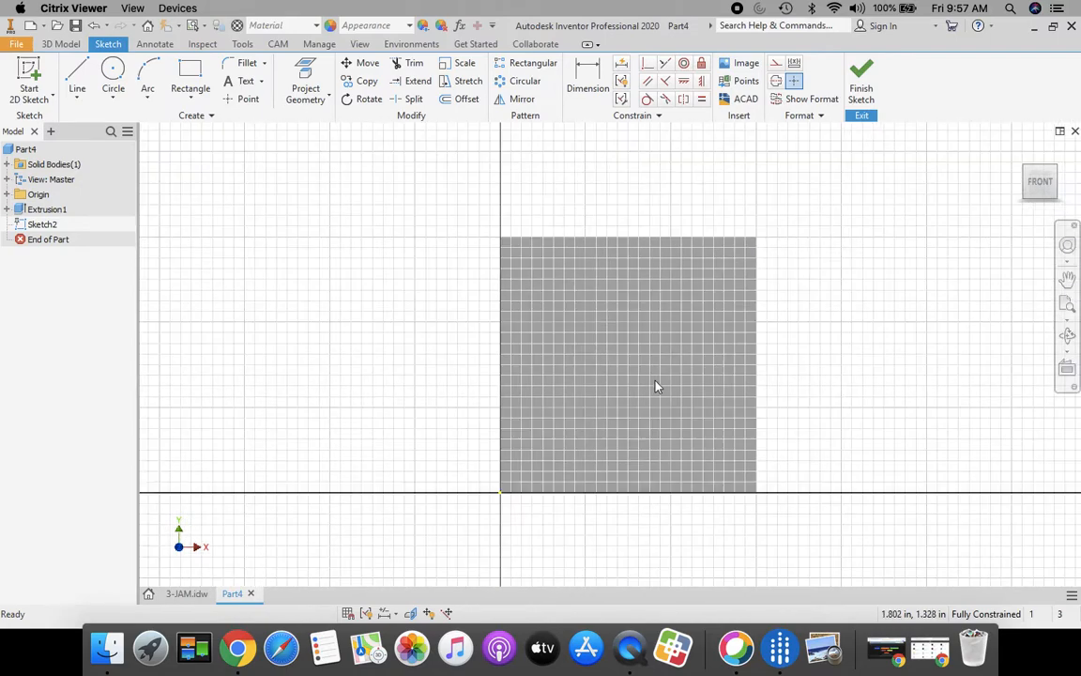
# - Place four sketch points on the plate's front face, one near each corner
pyautogui.click(242, 99)
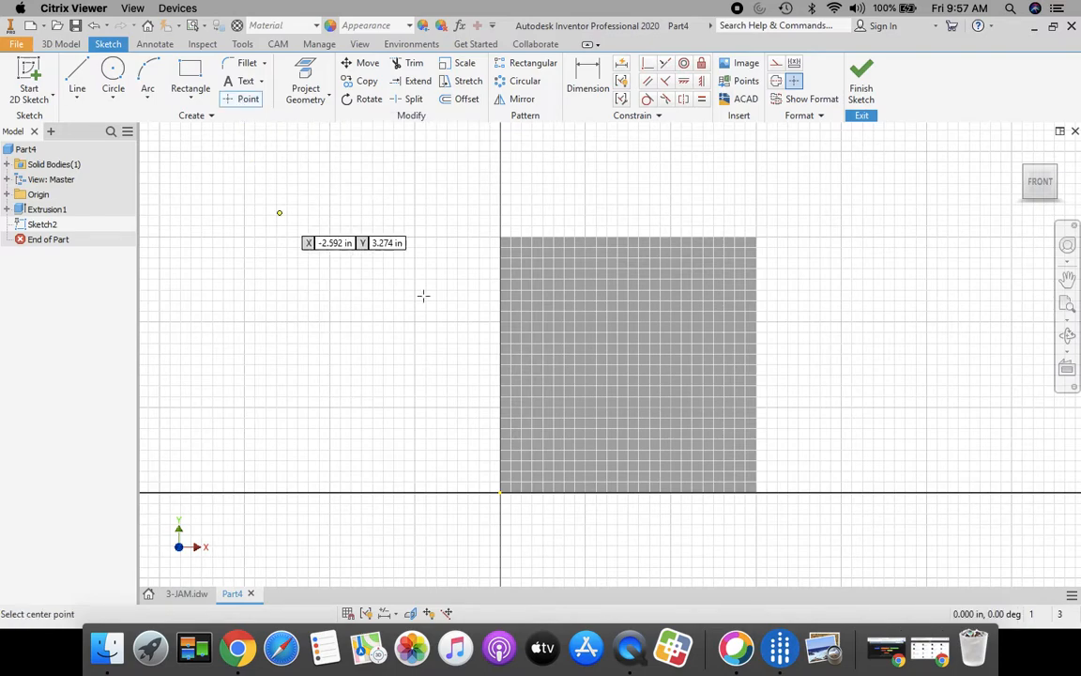
pyautogui.click(525, 261)
pyautogui.click(734, 272)
pyautogui.click(720, 446)
pyautogui.click(541, 458)
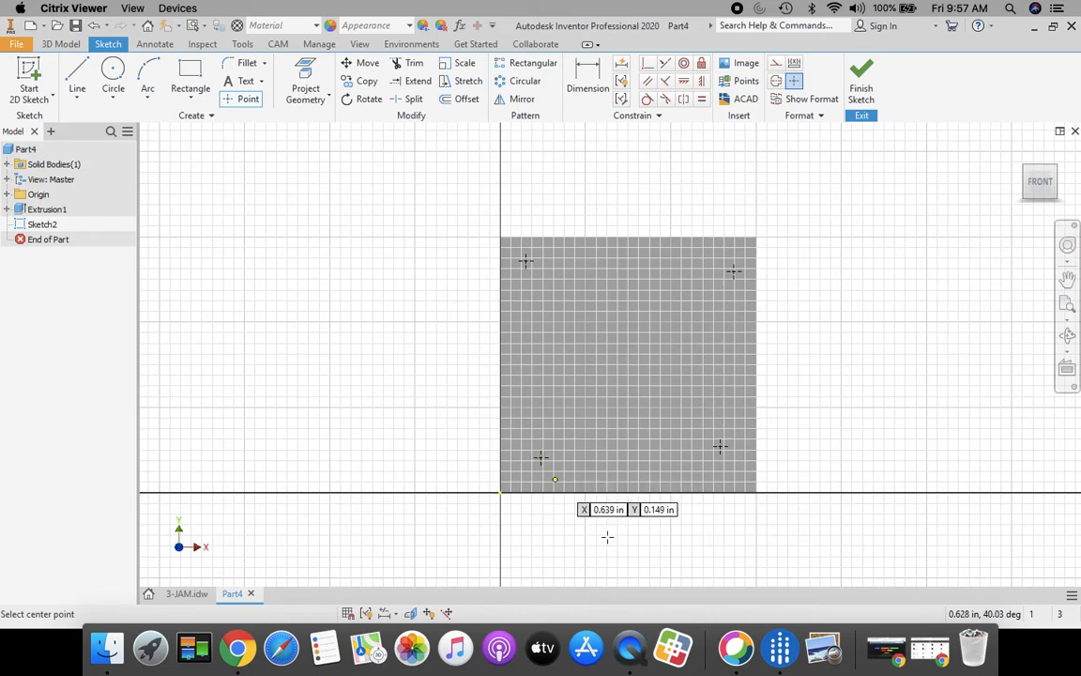
pyautogui.press('Escape')
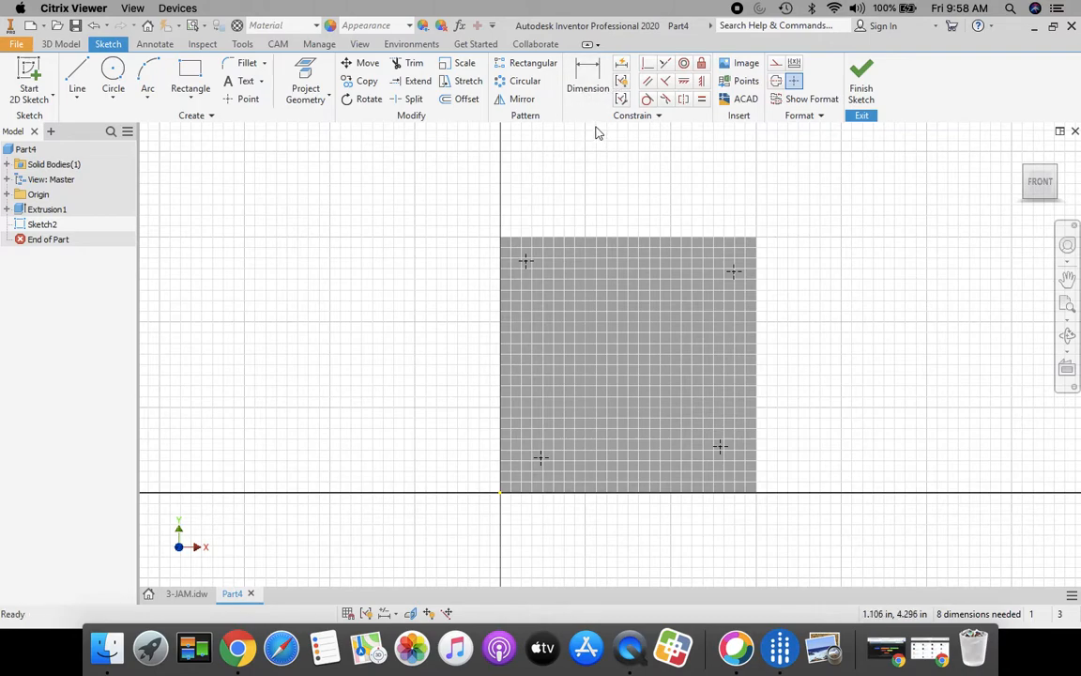
# - Dimension the upper-left point .25 in from the plate's left edge
pyautogui.click(587, 85)
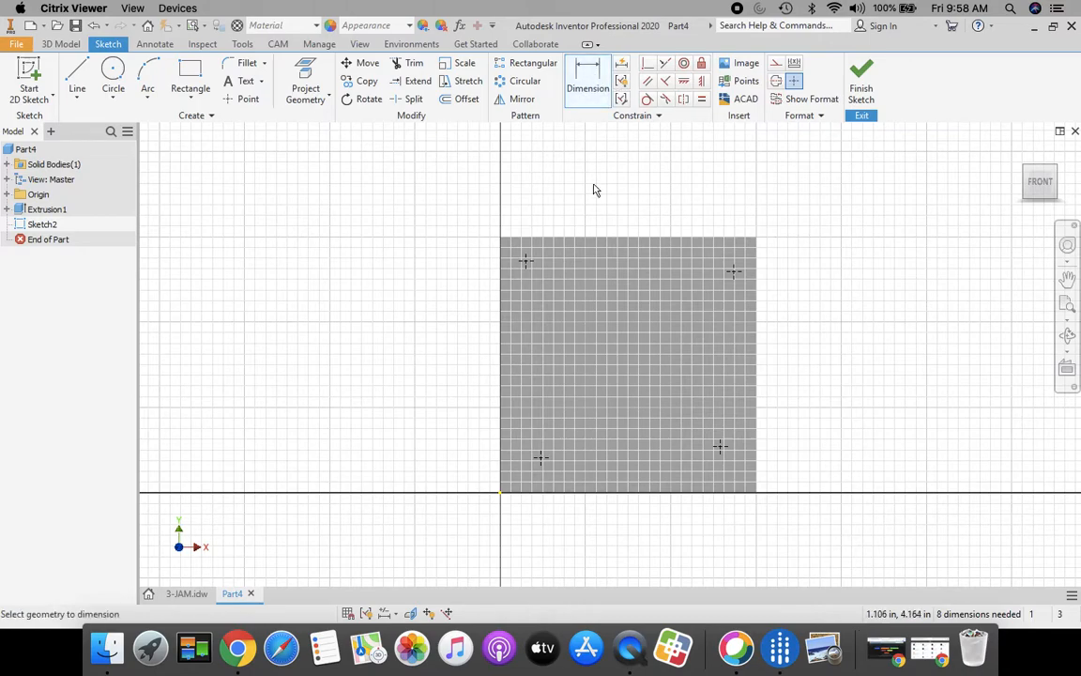
pyautogui.click(503, 272)
pyautogui.click(527, 261)
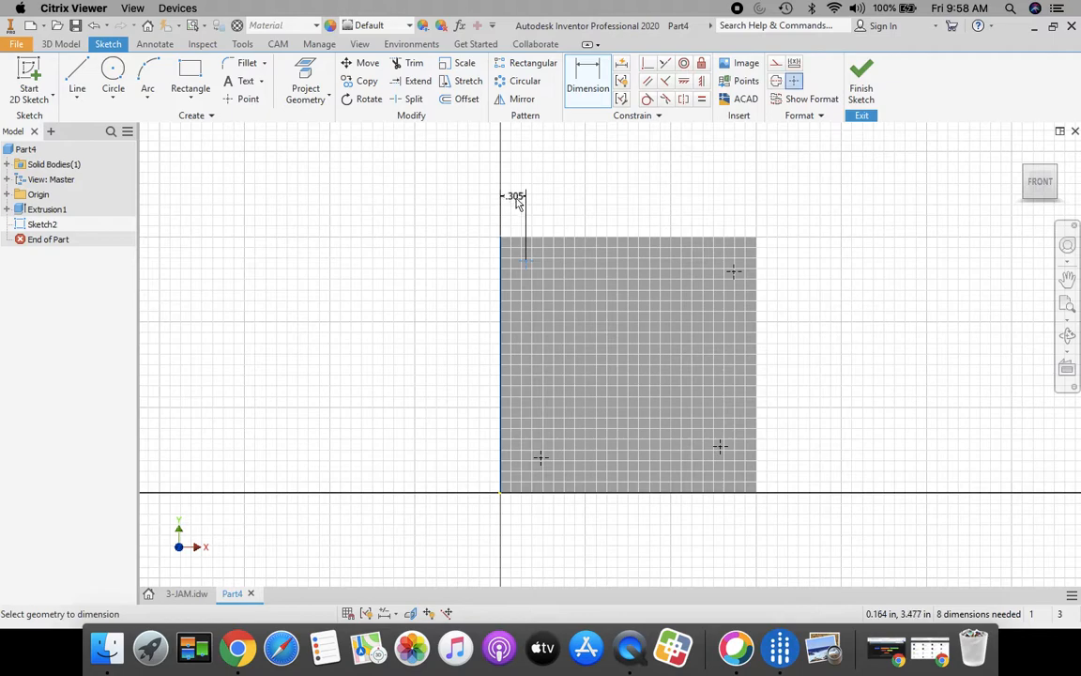
pyautogui.click(516, 208)
pyautogui.write('.')
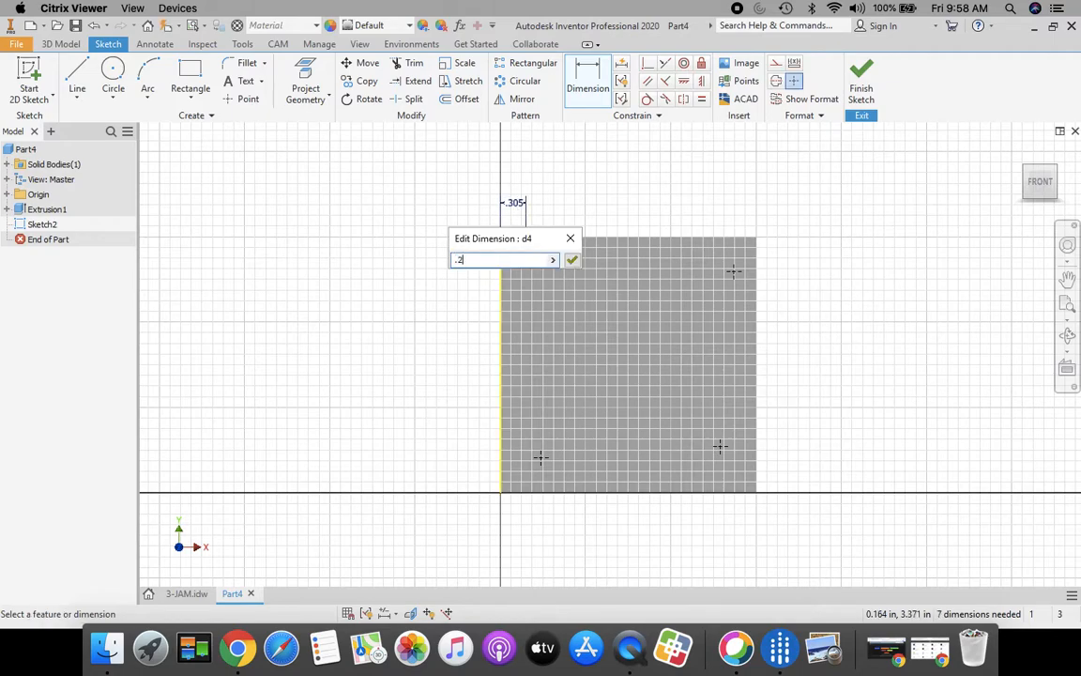
pyautogui.write('25')
pyautogui.press('Return')
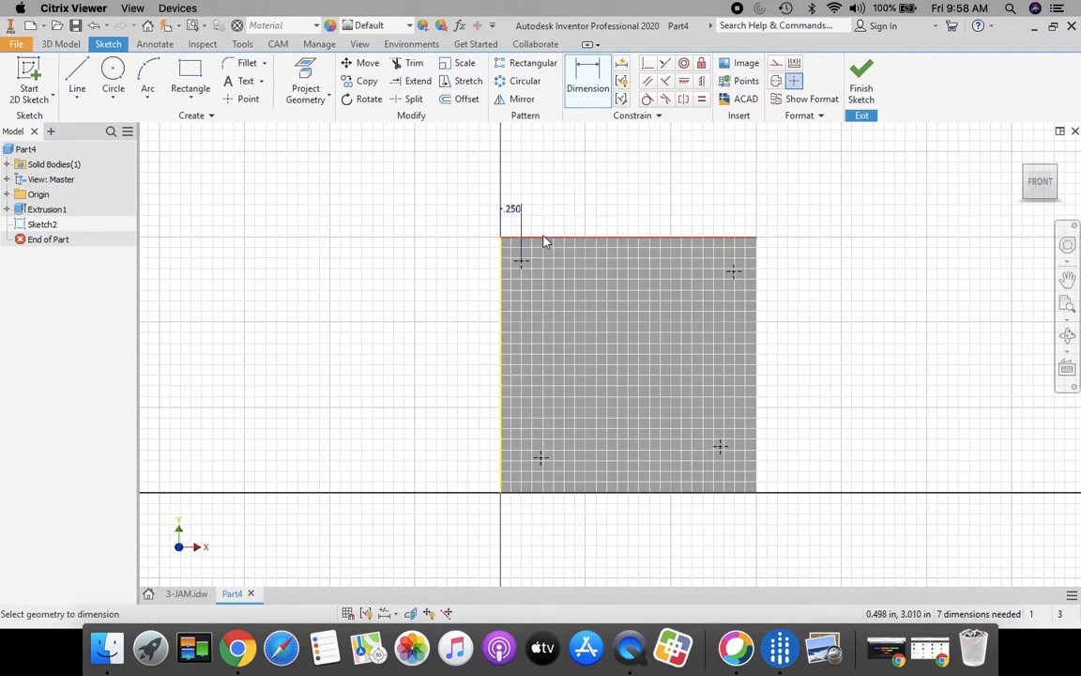
# - Dimension the upper-left point .25 in from the plate's top edge
pyautogui.click(541, 241)
pyautogui.click(523, 263)
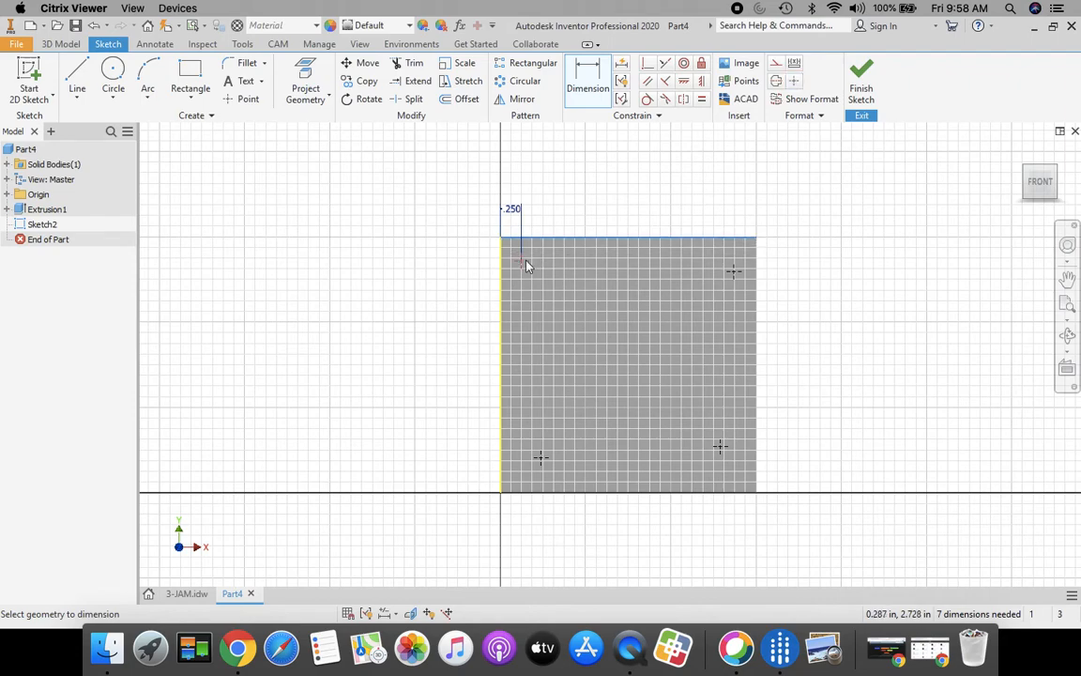
pyautogui.click(471, 251)
pyautogui.write('.25')
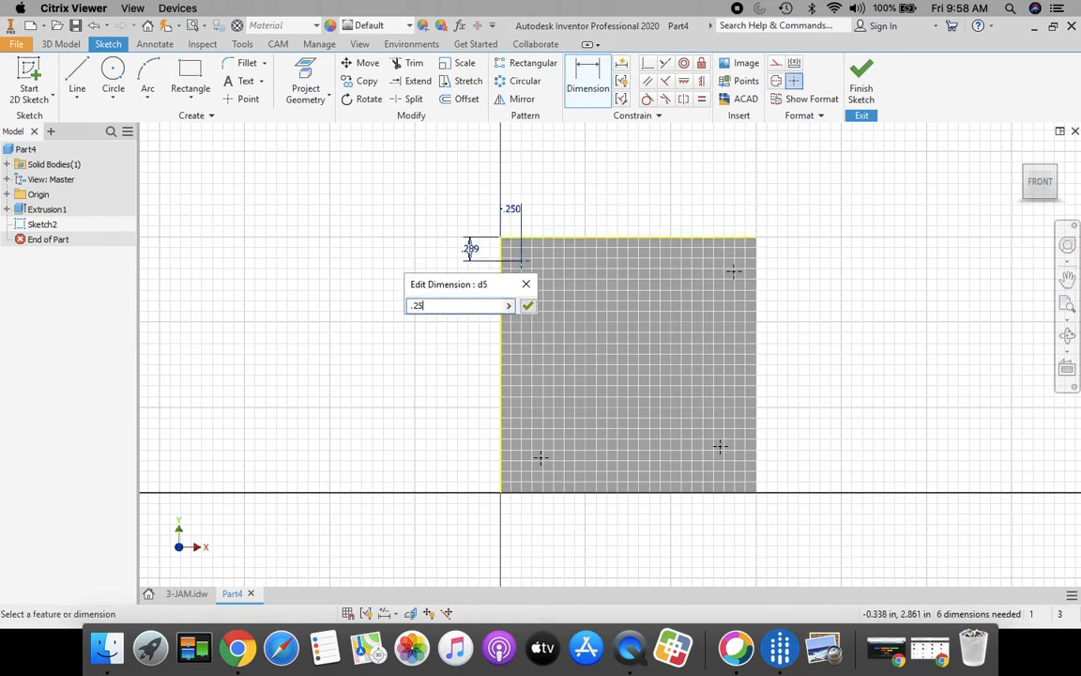
pyautogui.press('Return')
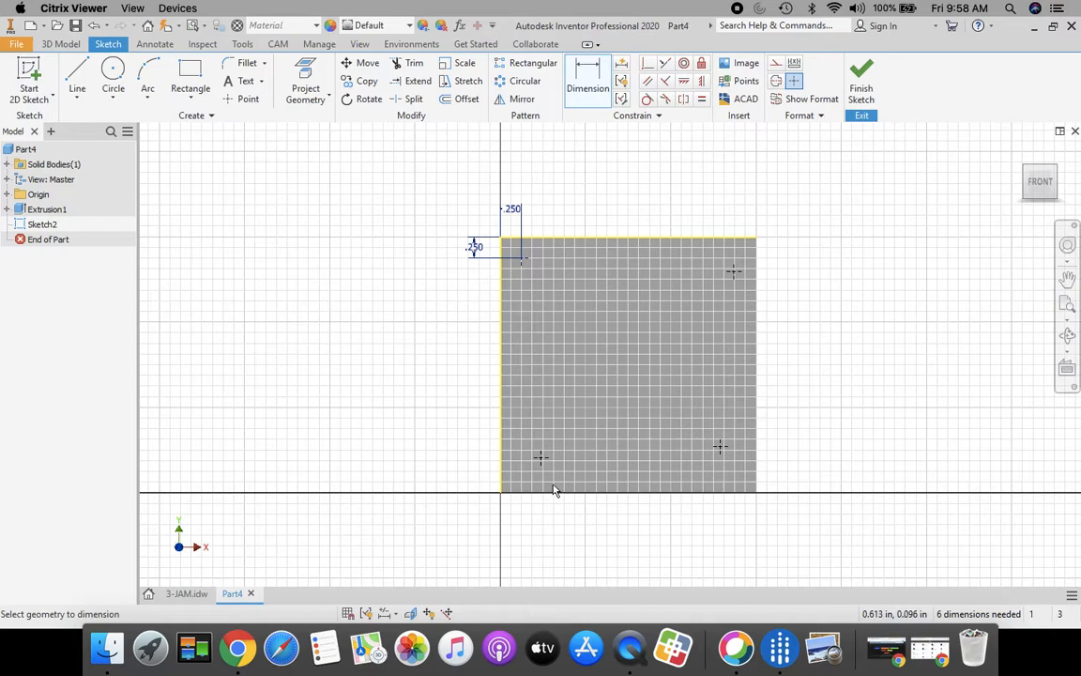
# - Dimension the lower-left point .25 in from the plate's bottom edge
pyautogui.click(544, 492)
pyautogui.click(541, 457)
pyautogui.click(474, 480)
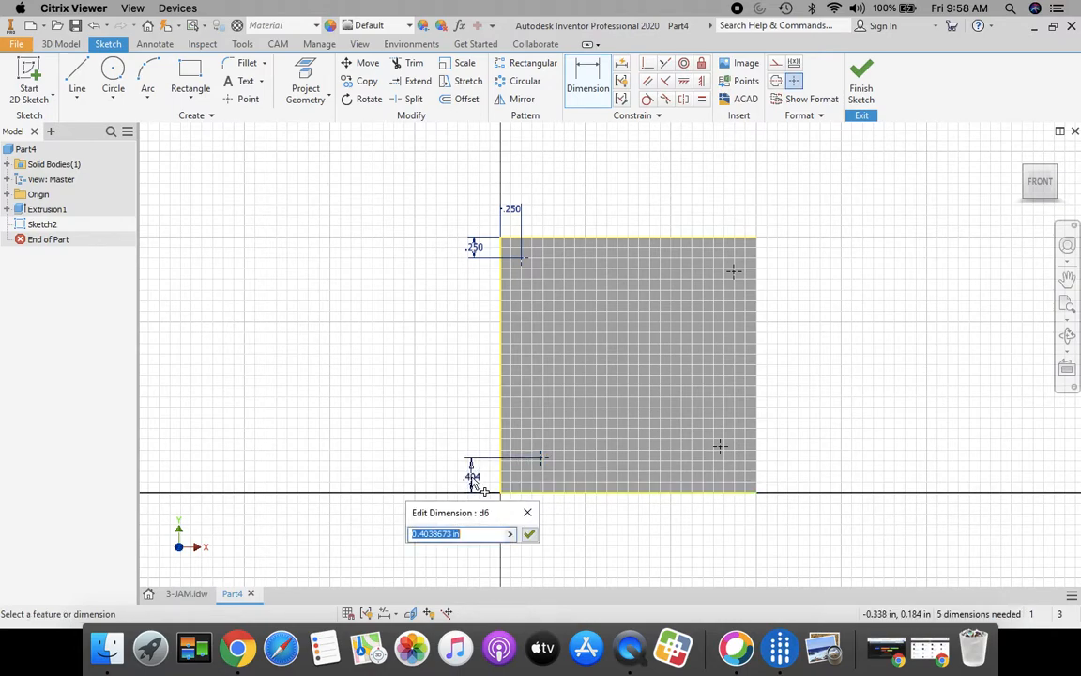
pyautogui.write('.25')
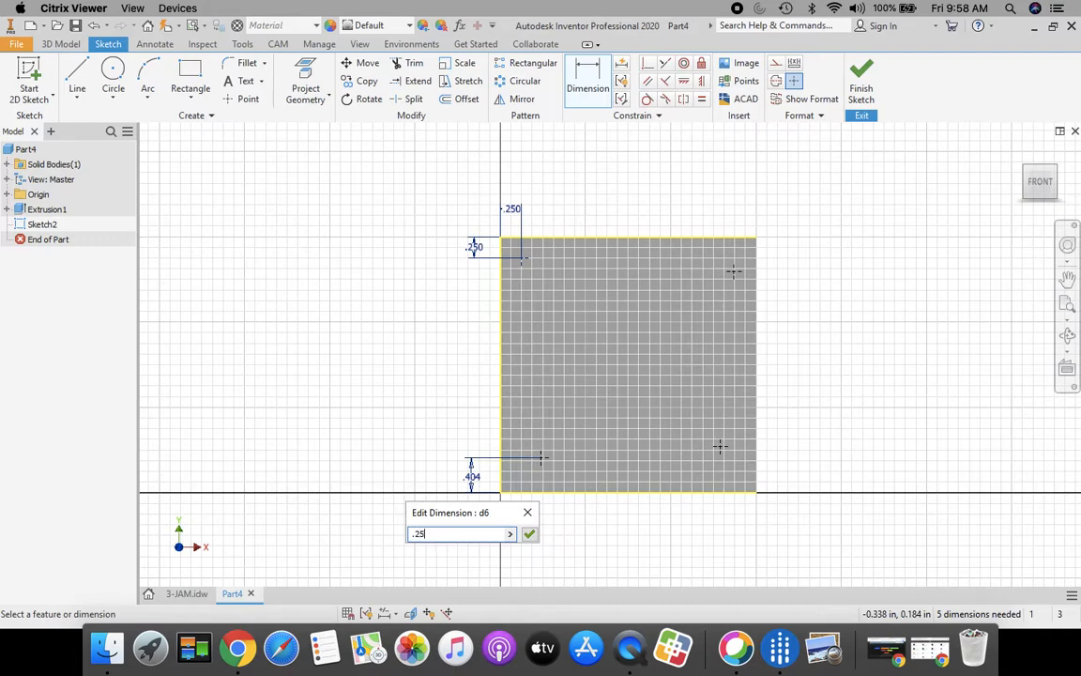
pyautogui.click(529, 533)
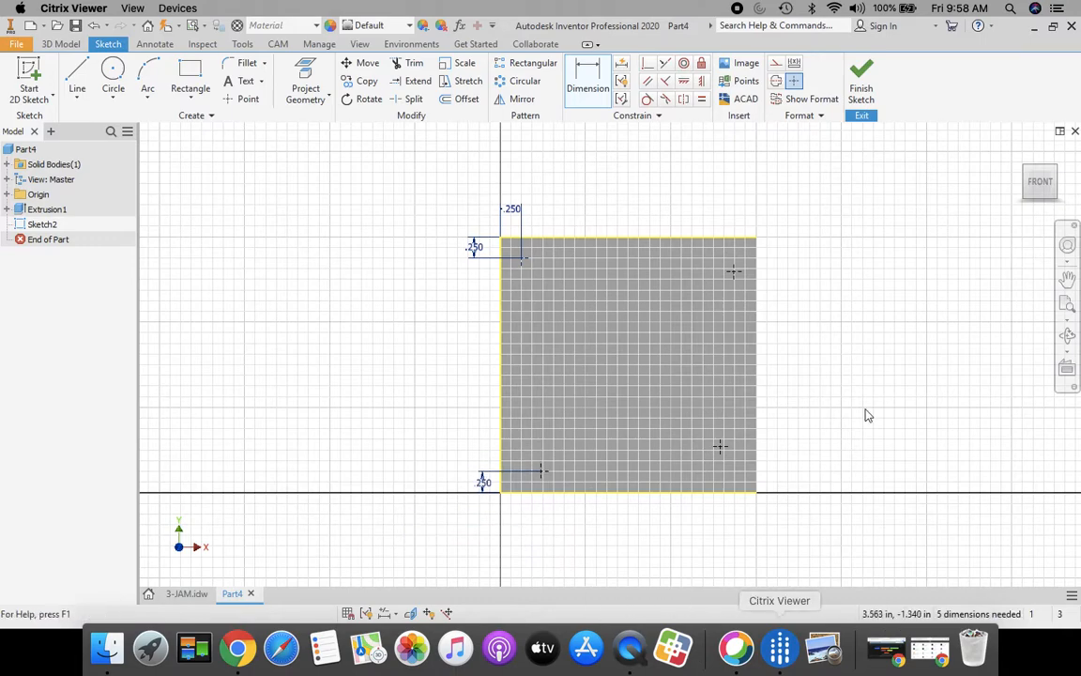
# - Try dimensioning the upper-right point 2.75 in from the plate's left edge, and delete that dimension
pyautogui.click(601, 99)
pyautogui.click(500, 295)
pyautogui.click(732, 273)
pyautogui.click(603, 188)
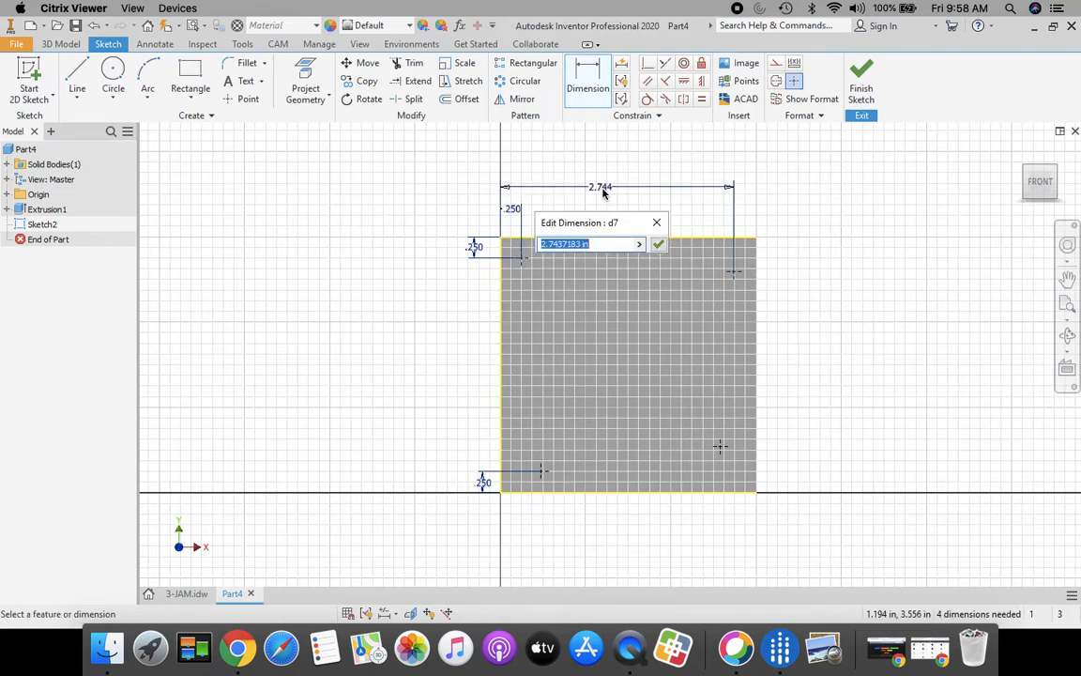
pyautogui.write('2')
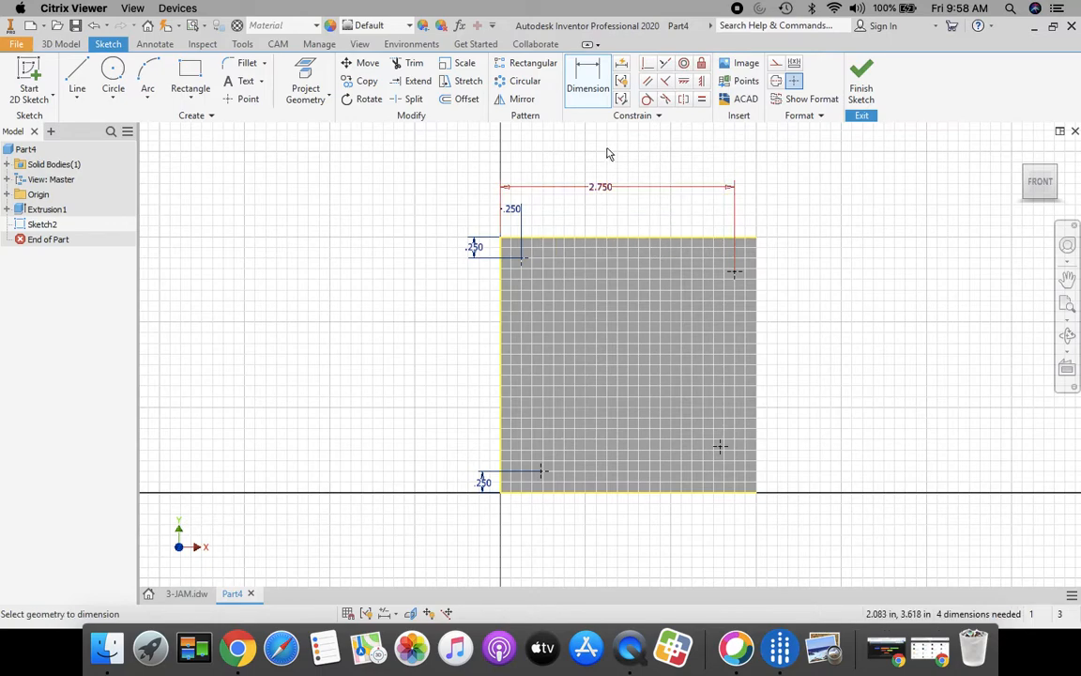
pyautogui.click(184, 593)
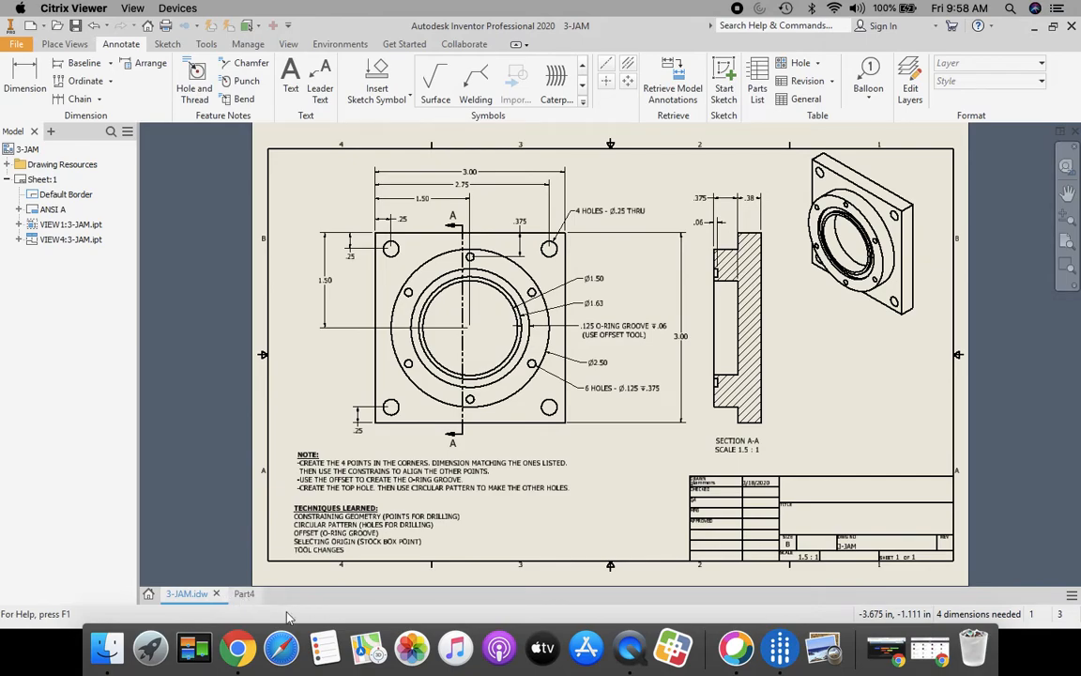
pyautogui.click(243, 594)
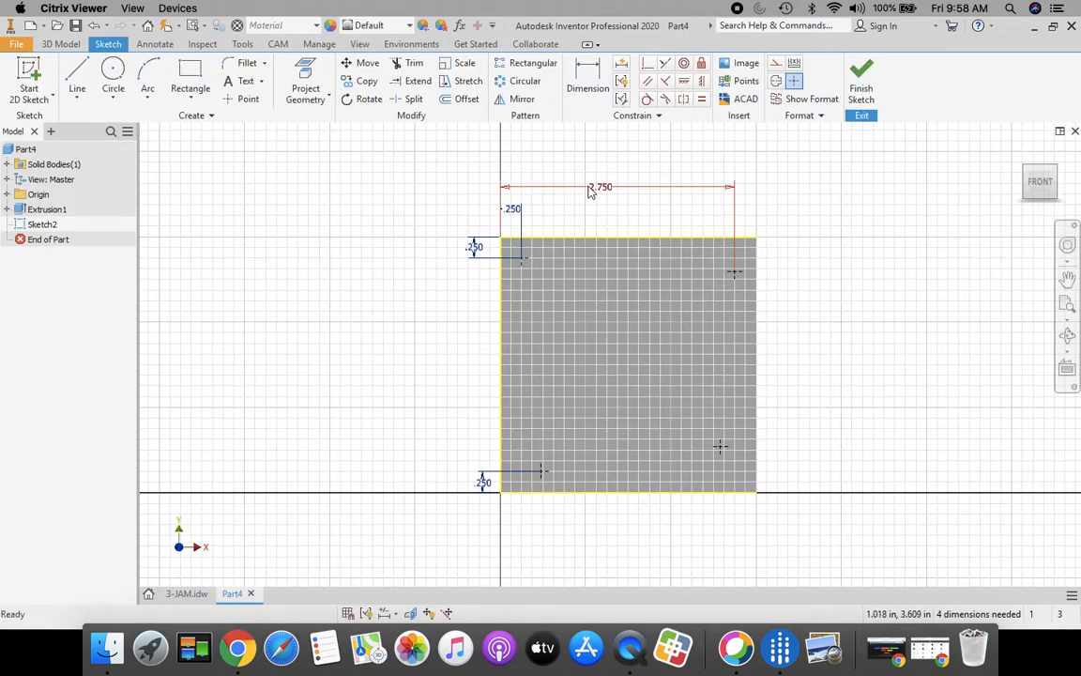
pyautogui.rightClick(589, 192)
pyautogui.click(584, 140)
# - Dimension the upper-right point .25 in from the plate's right edge
pyautogui.click(587, 75)
pyautogui.click(752, 281)
pyautogui.click(735, 273)
pyautogui.click(746, 217)
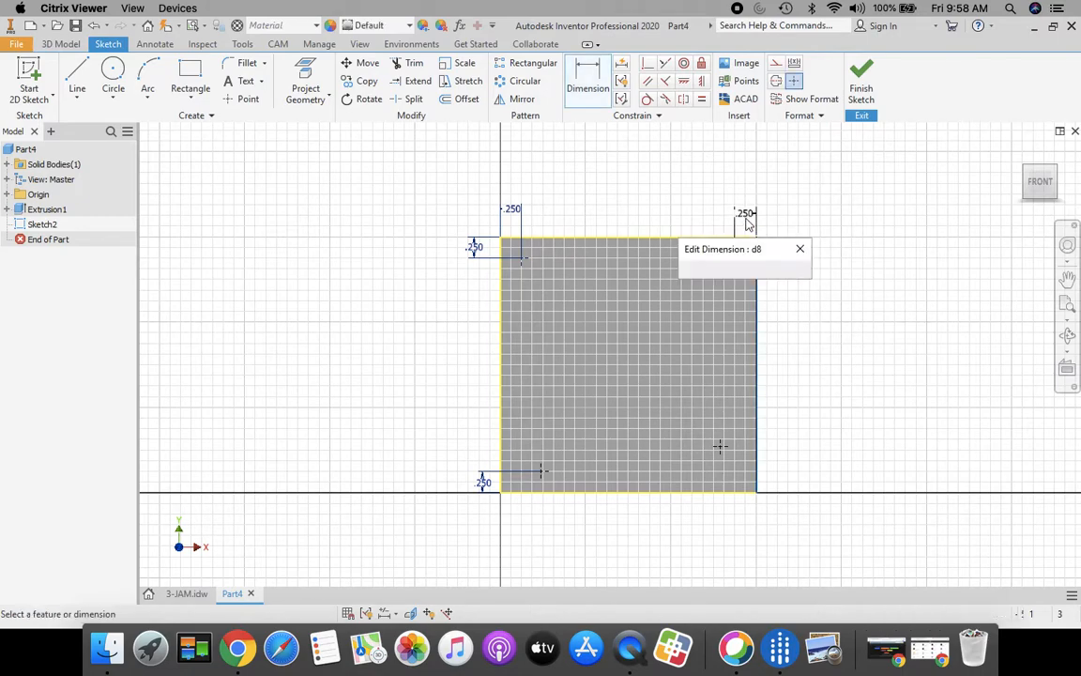
pyautogui.write('.2')
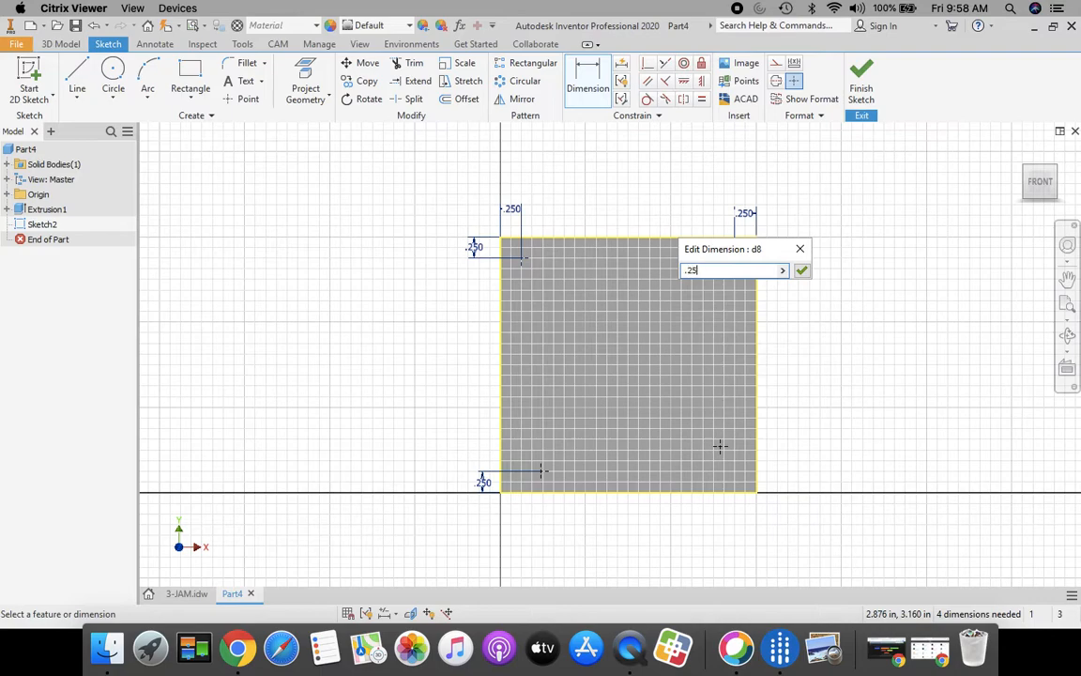
pyautogui.write('5')
pyautogui.press('Return')
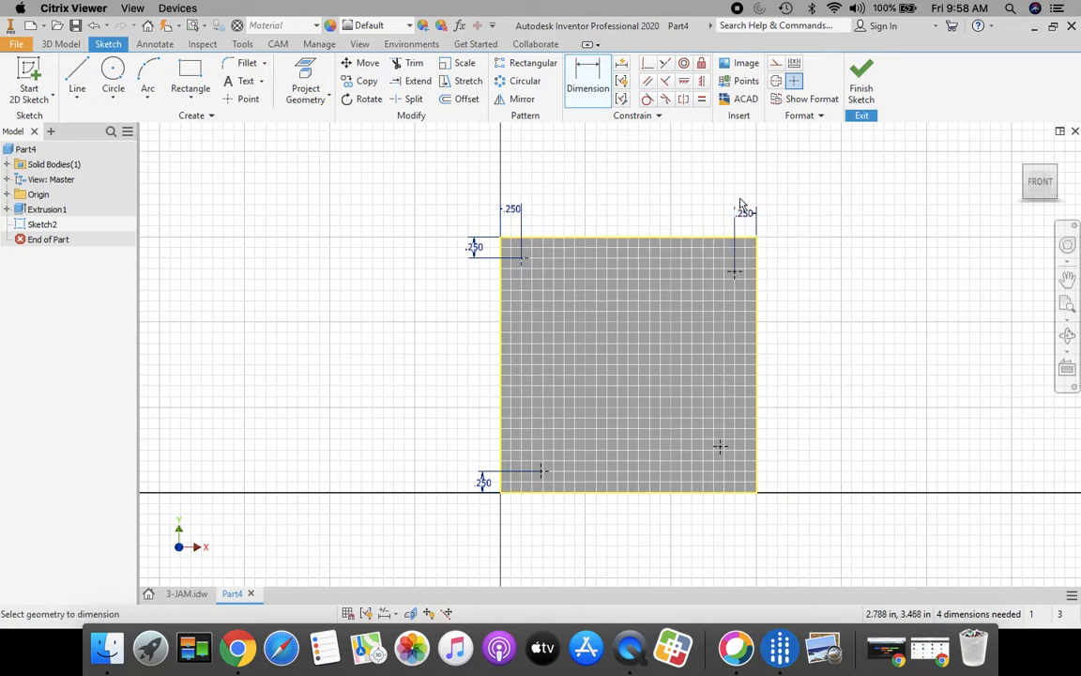
# - Apply horizontal constraints between the two upper points and between the two lower points
pyautogui.click(691, 82)
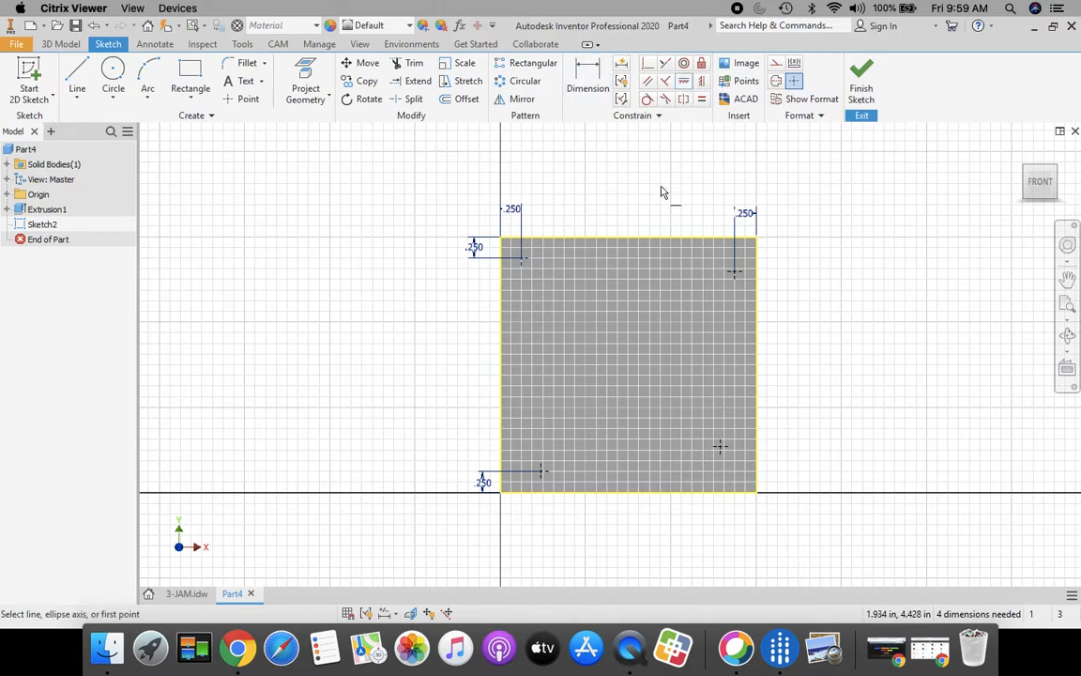
pyautogui.click(522, 262)
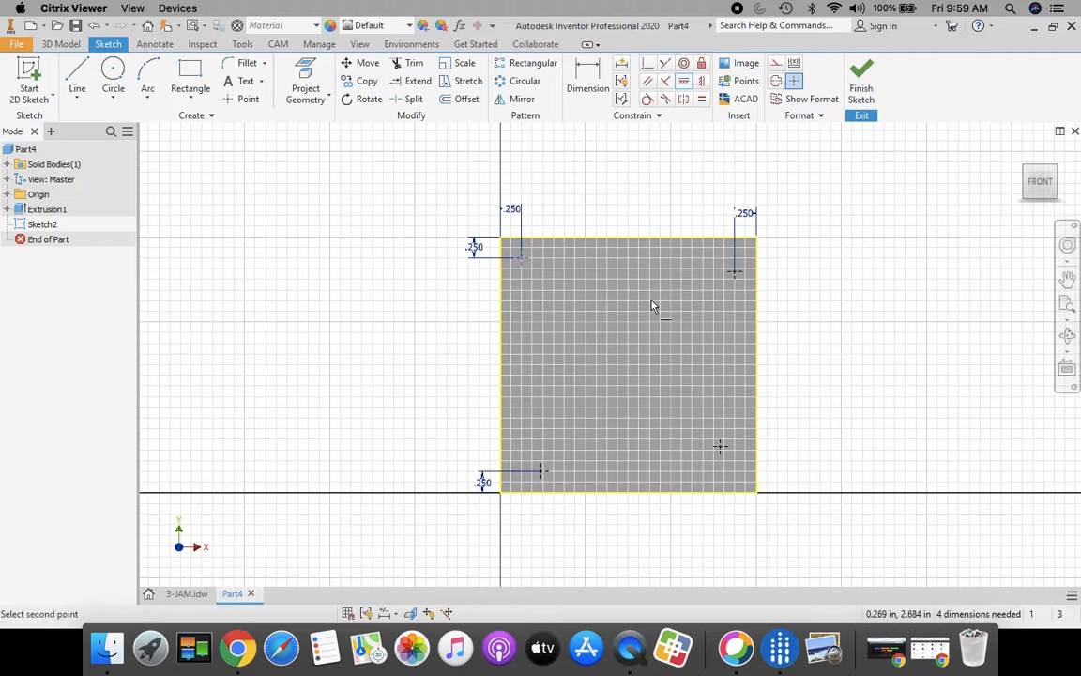
pyautogui.click(735, 274)
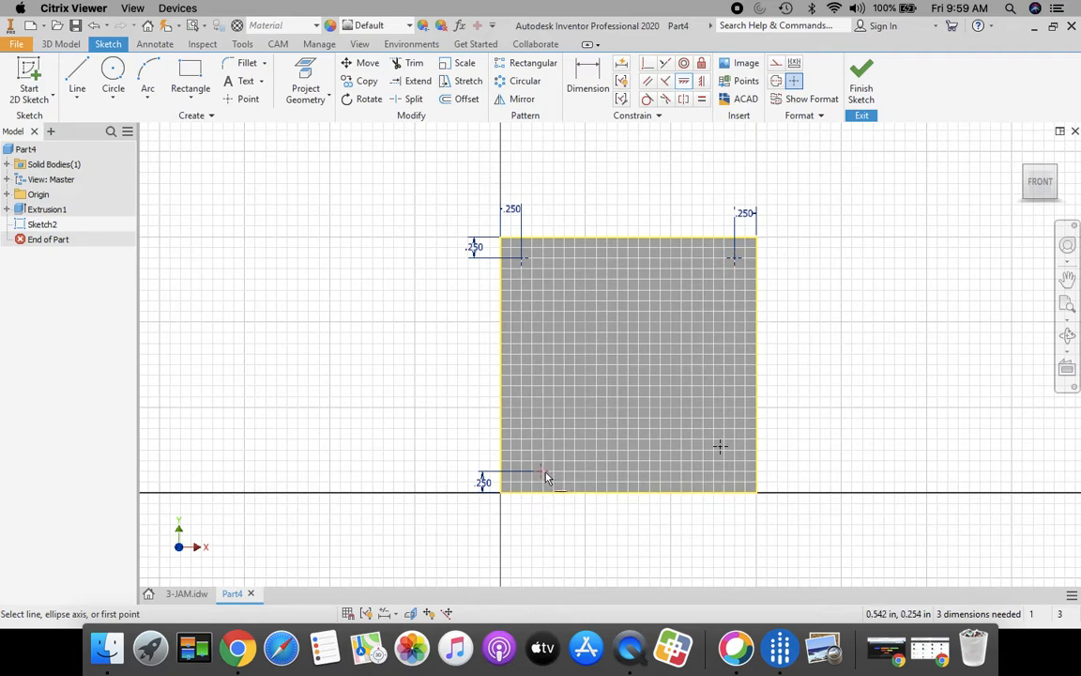
pyautogui.click(546, 476)
pyautogui.click(719, 469)
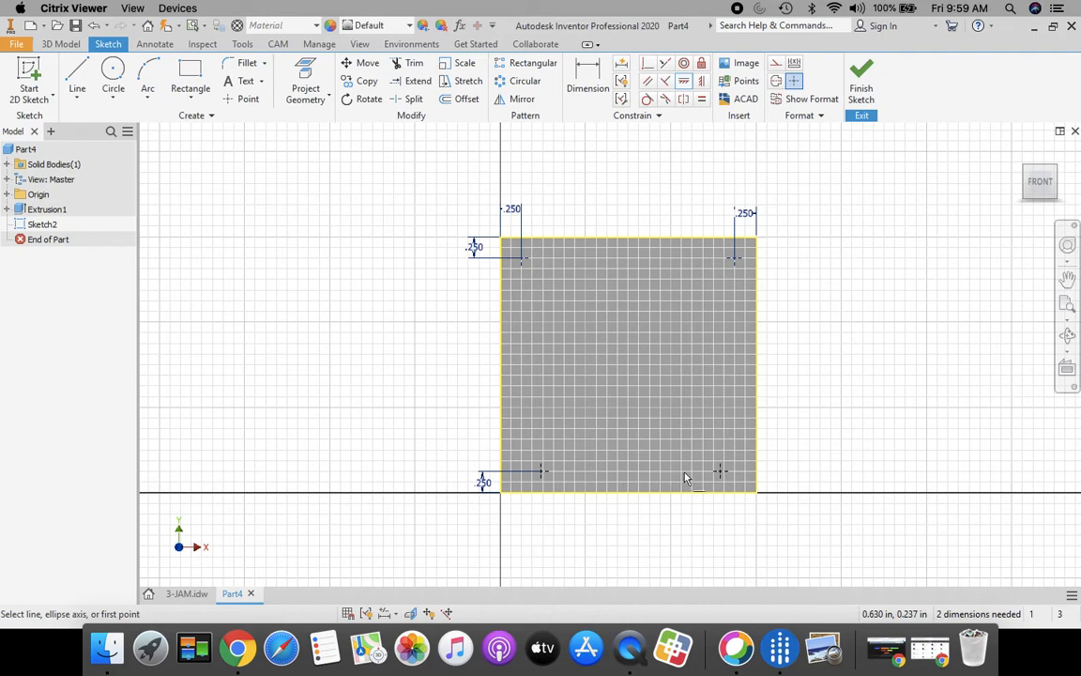
# - Apply vertical constraints between the two left points and between the two right points, and finish the sketch
pyautogui.click(704, 83)
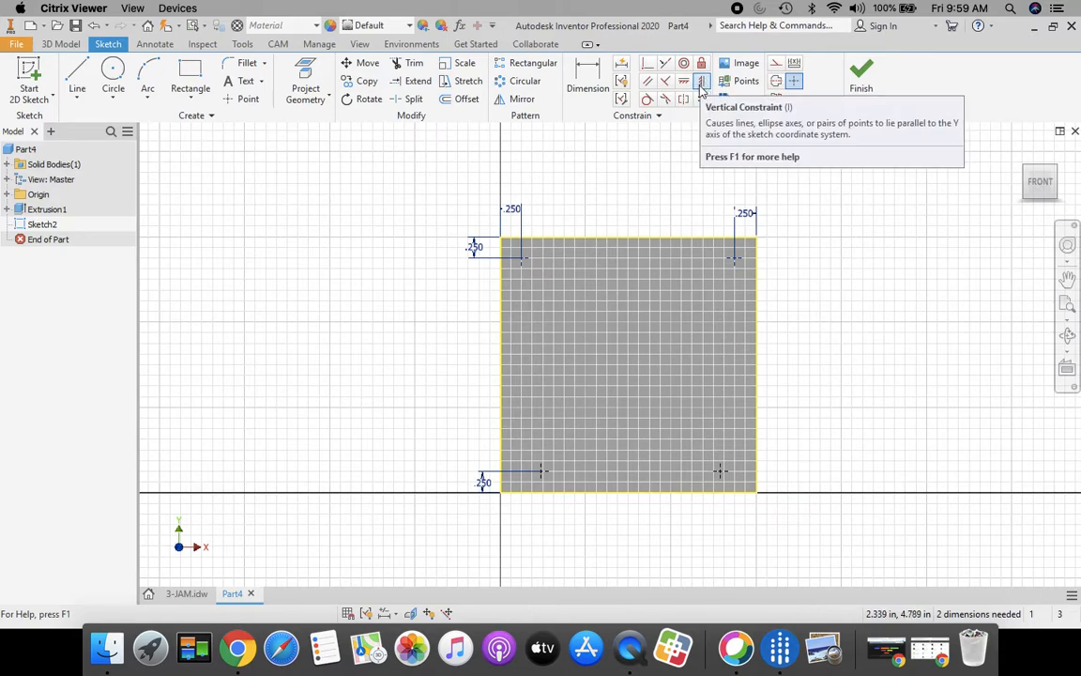
pyautogui.click(524, 263)
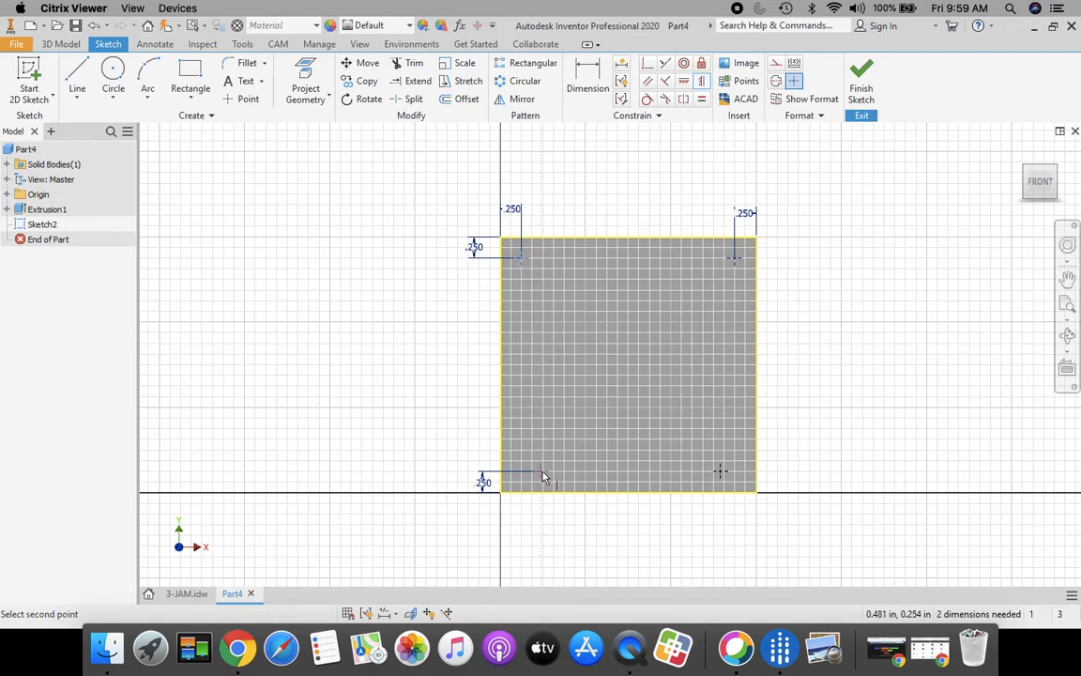
pyautogui.click(542, 474)
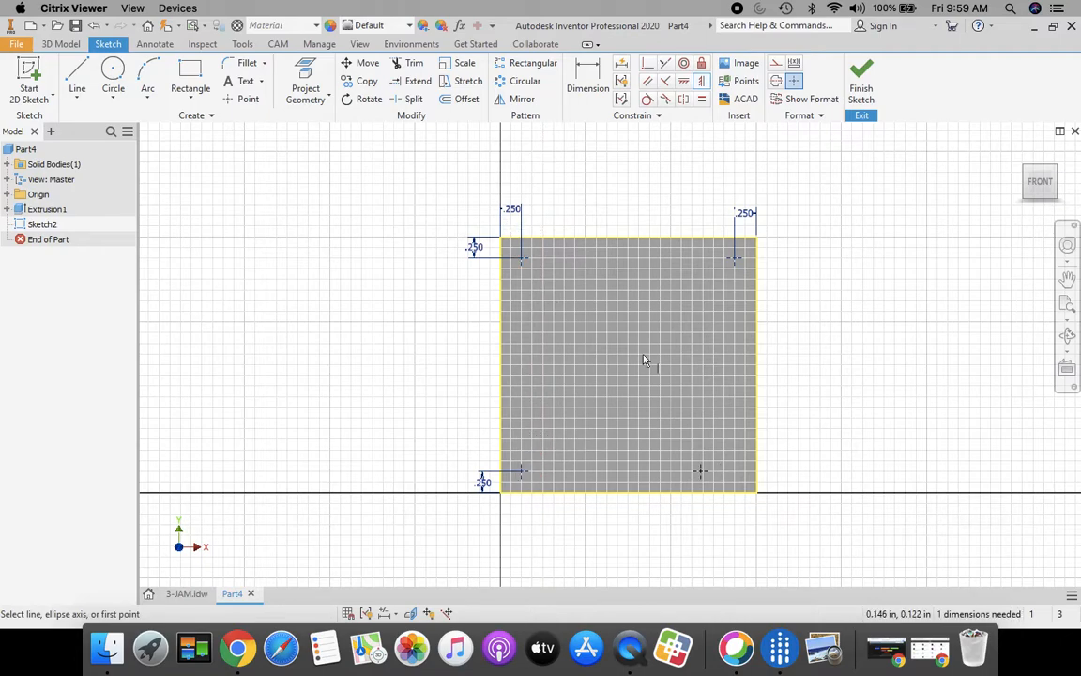
pyautogui.click(735, 261)
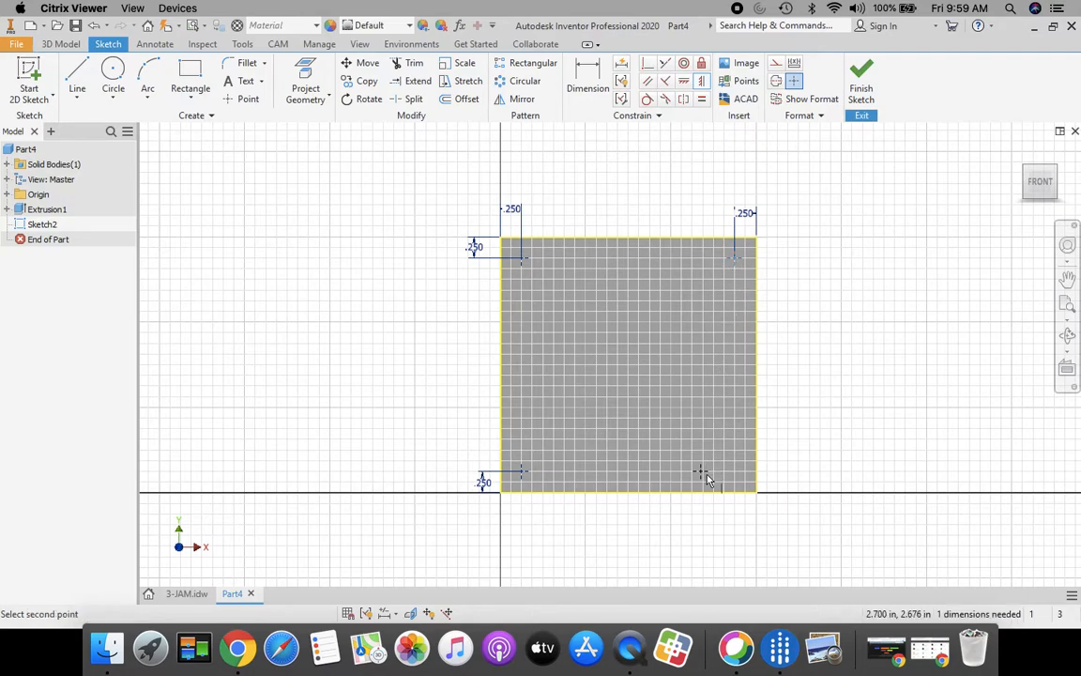
pyautogui.click(703, 475)
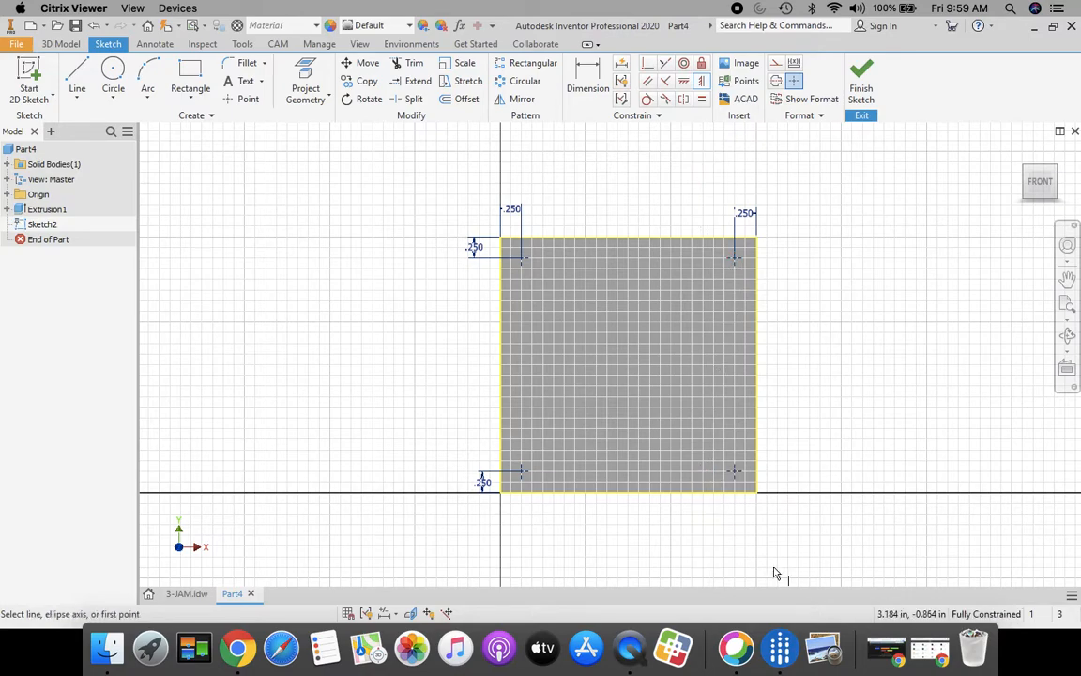
pyautogui.click(862, 75)
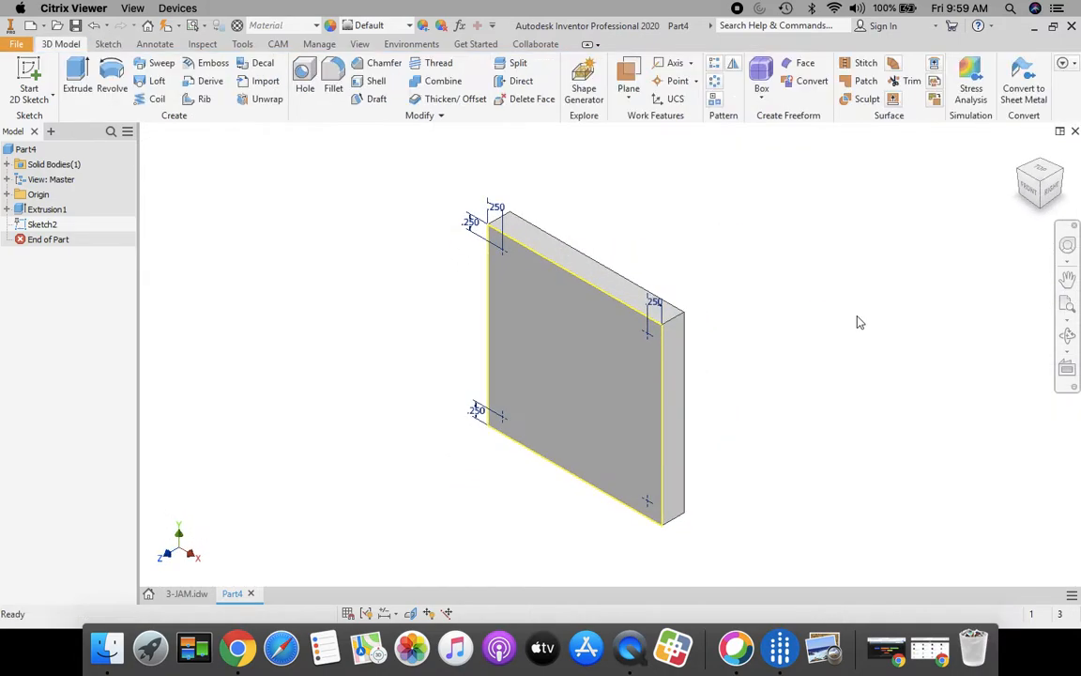
# - Create simple through holes of .25 in diameter at the four corner sketch points
pyautogui.click(305, 75)
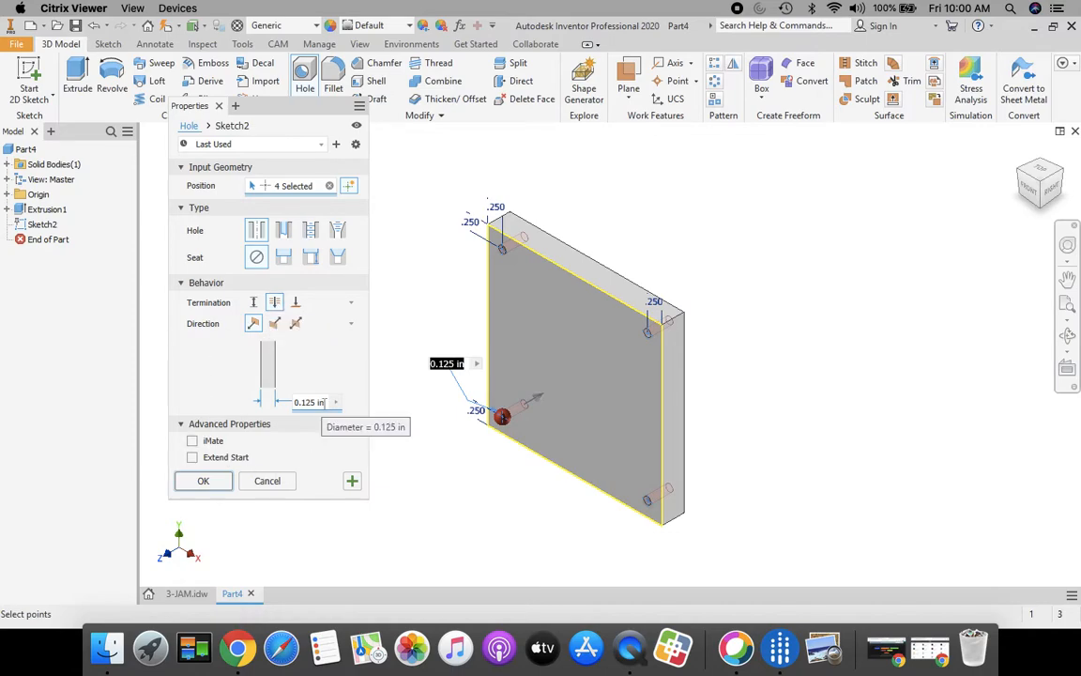
pyautogui.click(323, 402)
pyautogui.press('BackSpace')
pyautogui.press('BackSpace')
pyautogui.press('BackSpace')
pyautogui.press('BackSpace')
pyautogui.press('BackSpace')
pyautogui.press('BackSpace')
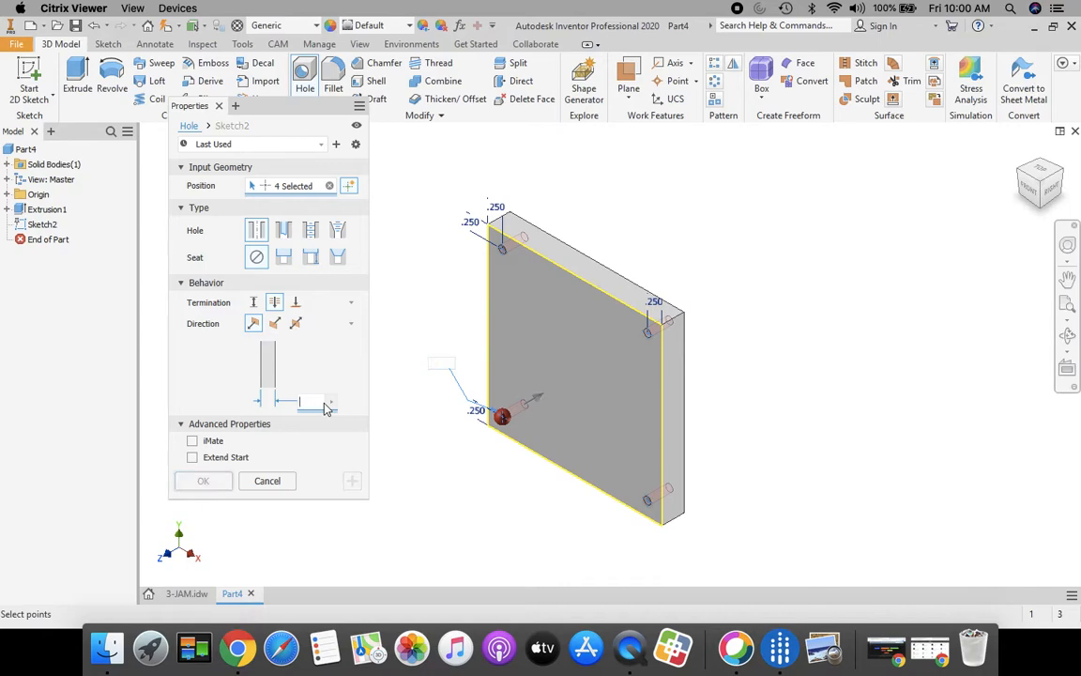
pyautogui.write('25')
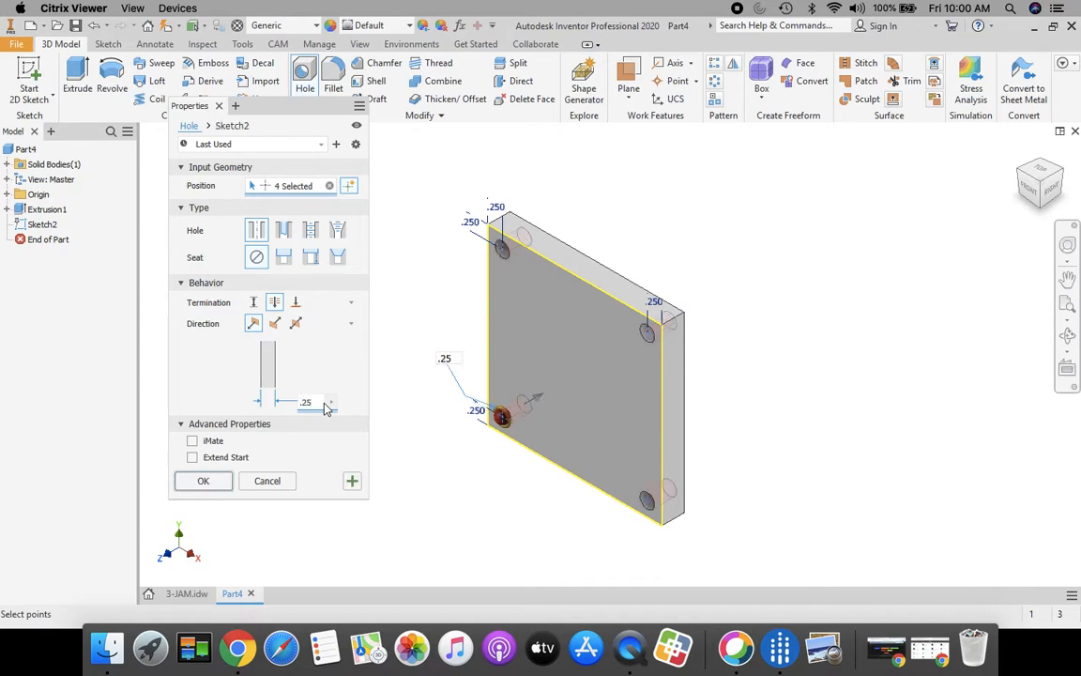
pyautogui.click(202, 480)
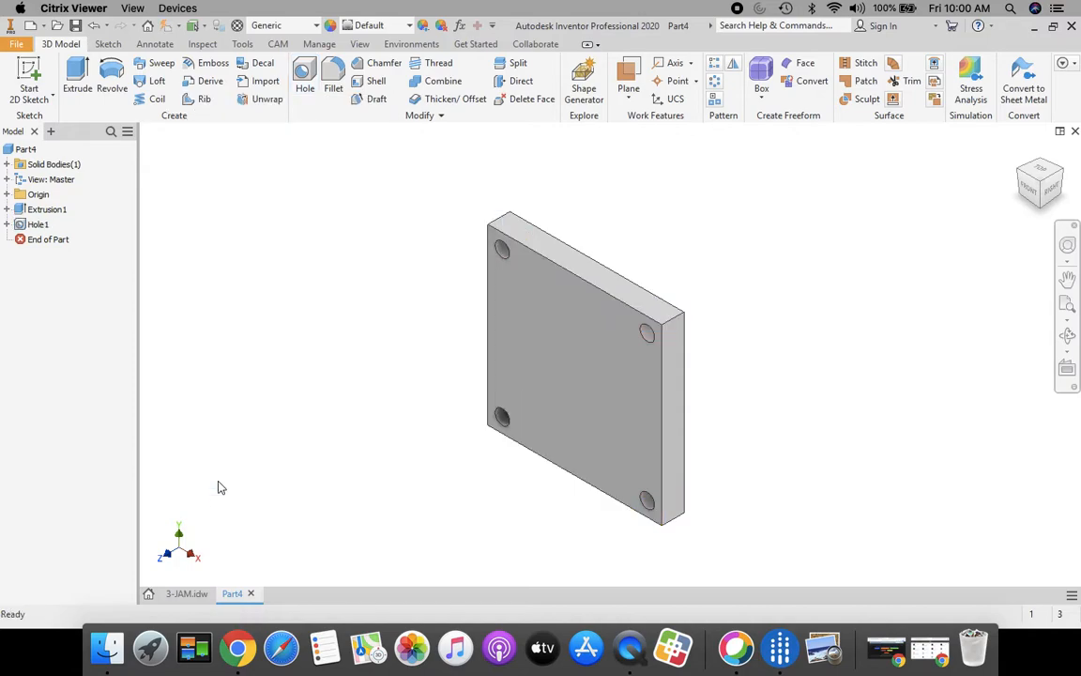
# - Check the boss diameter on the 3-JAM drawing and start a new sketch on the plate's front face, viewed from the front
pyautogui.click(182, 595)
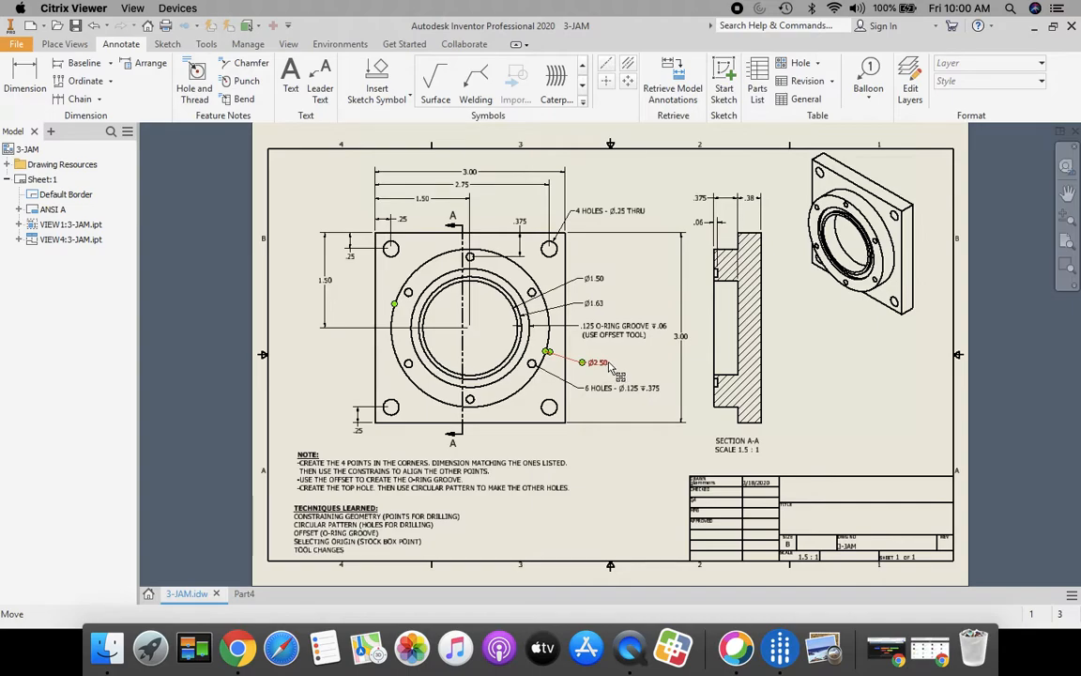
pyautogui.click(243, 593)
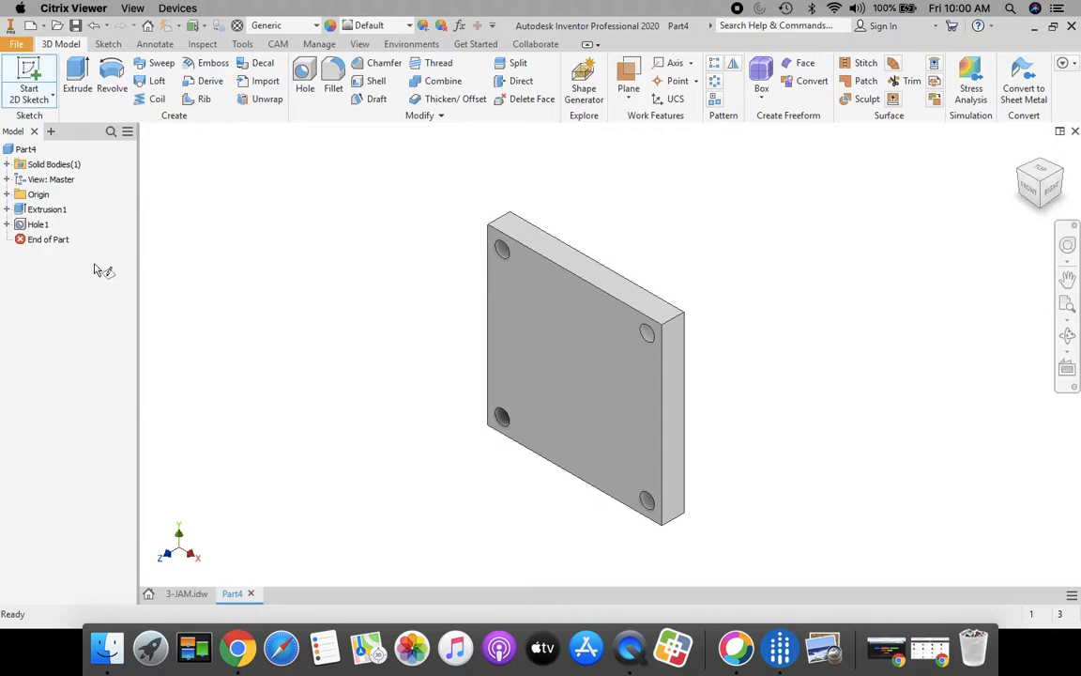
pyautogui.click(557, 377)
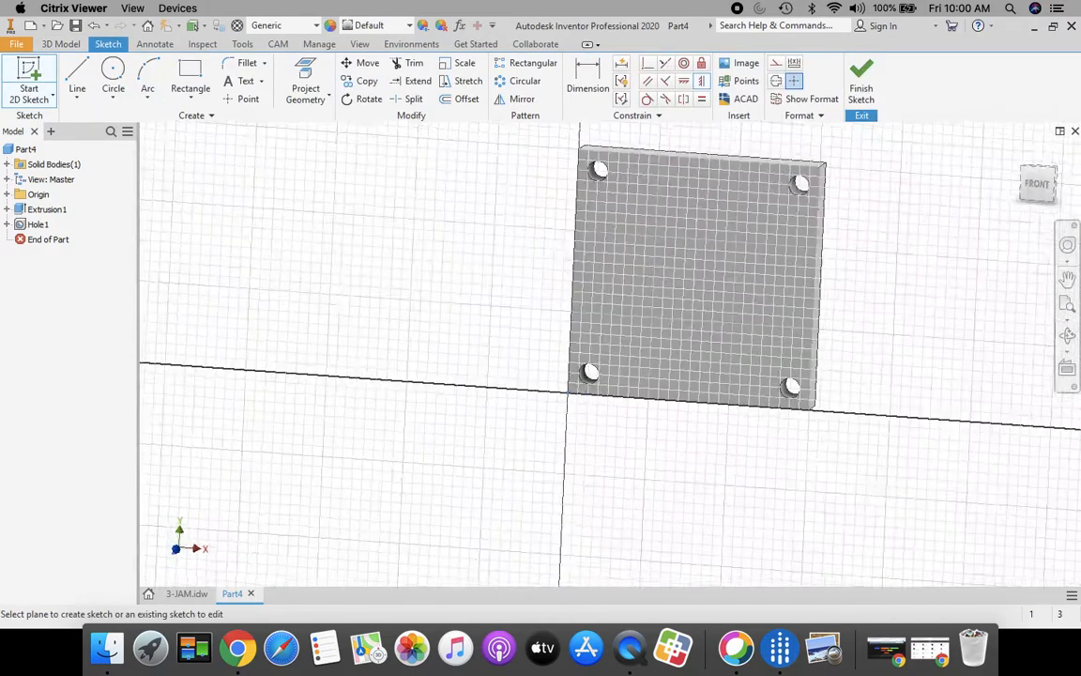
pyautogui.click(1040, 184)
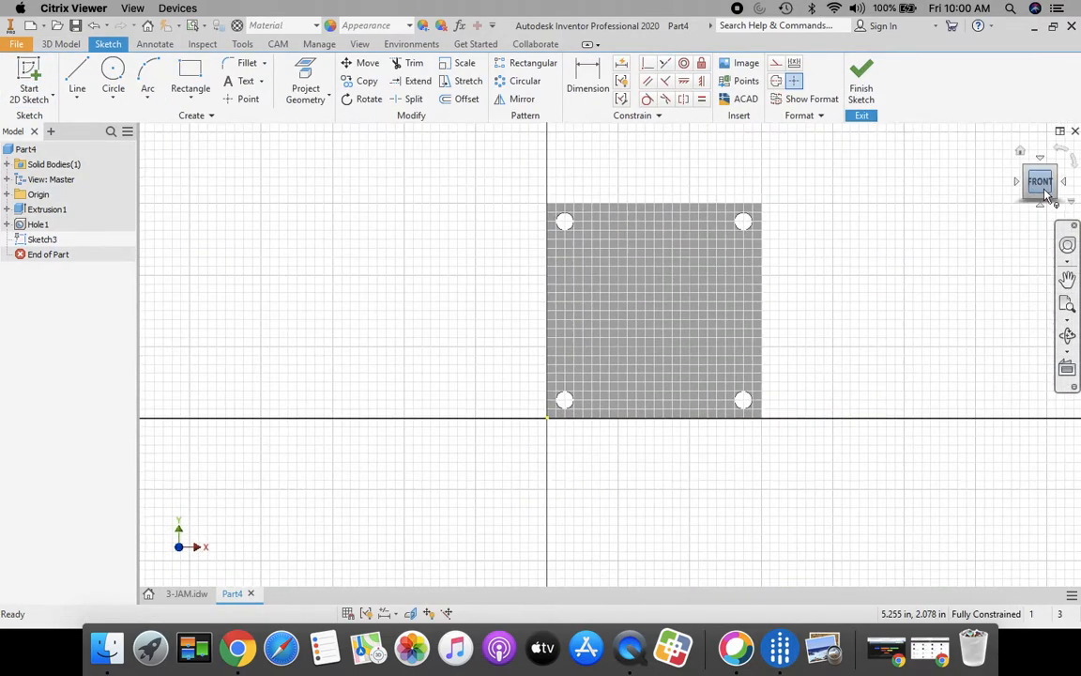
# - Sketch a 2.5 in diameter circle near the middle of the plate's front face
pyautogui.click(113, 75)
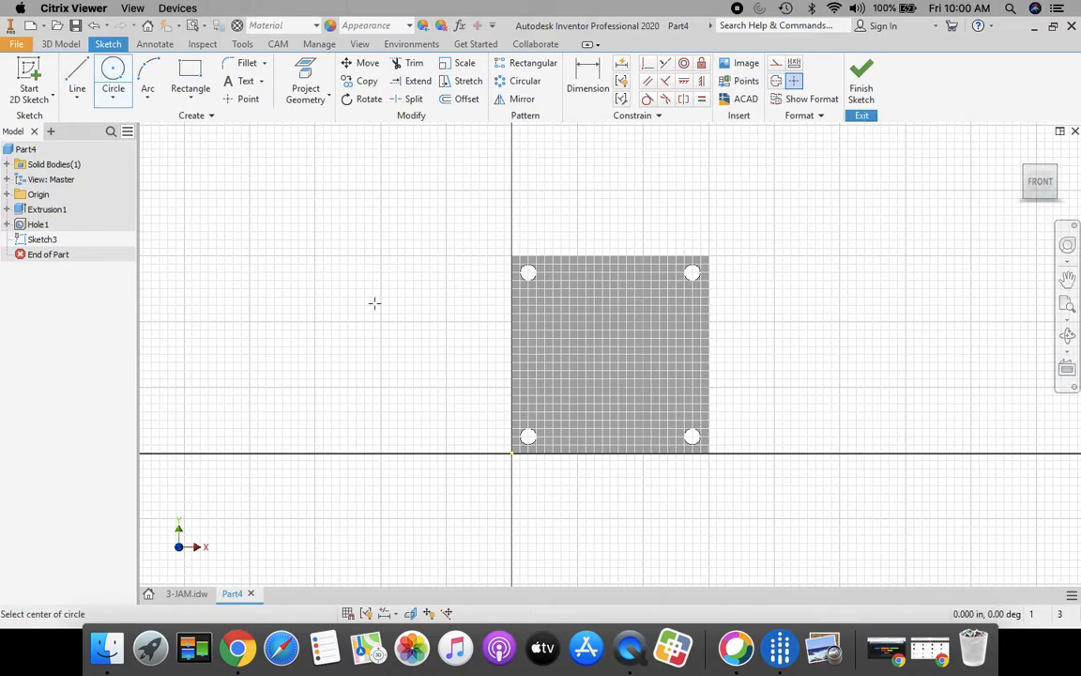
pyautogui.click(610, 351)
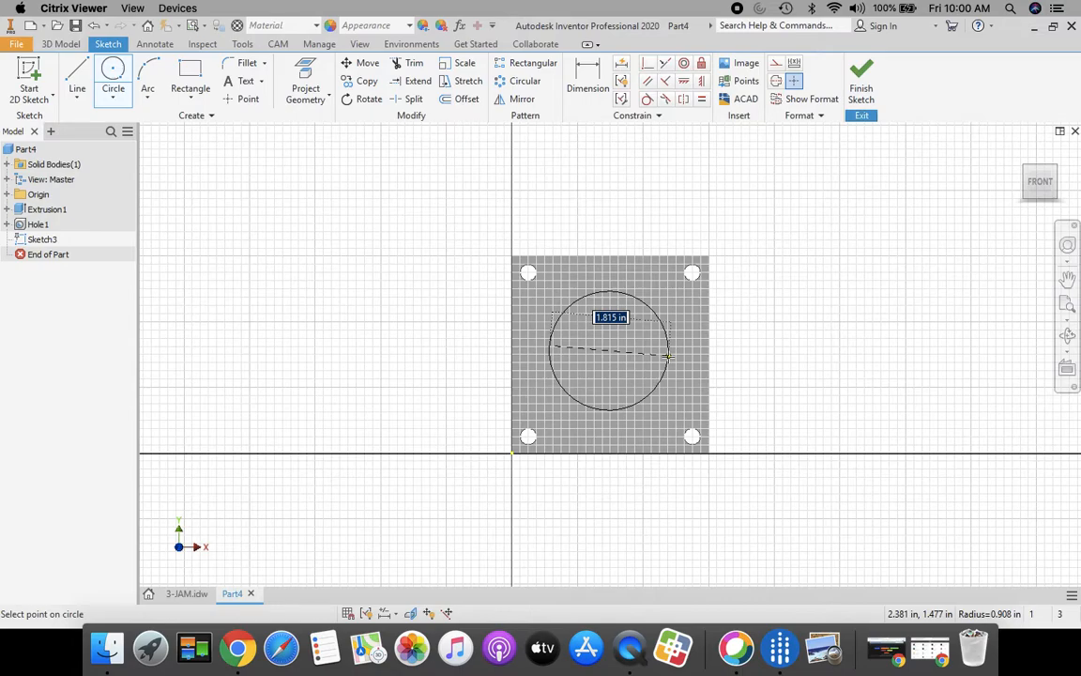
pyautogui.write('2.')
pyautogui.press('Return')
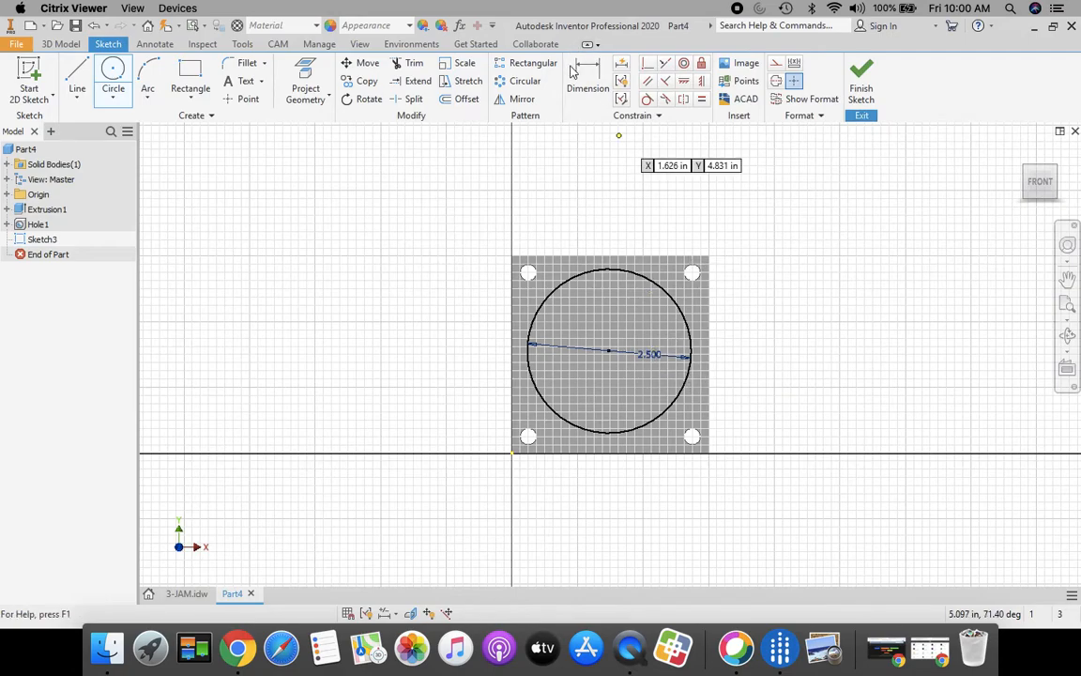
# - Dimension the circle's centre 1.5 in horizontally from the plate's left edge
pyautogui.click(584, 80)
pyautogui.click(513, 305)
pyautogui.click(609, 354)
pyautogui.click(571, 217)
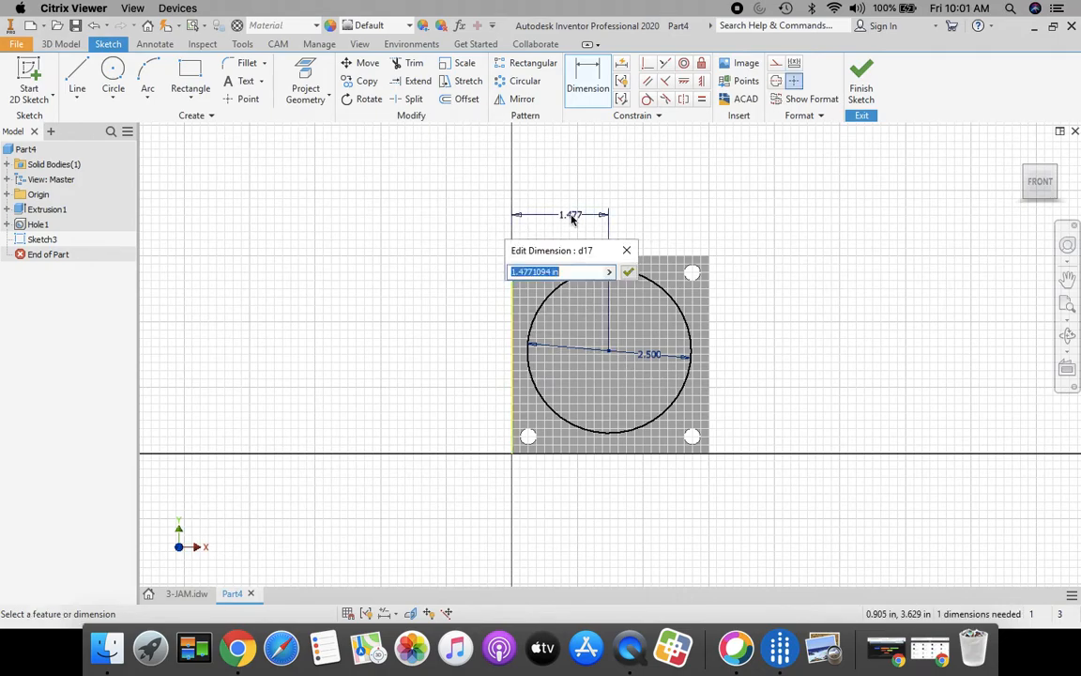
pyautogui.write('1.5')
pyautogui.click(628, 271)
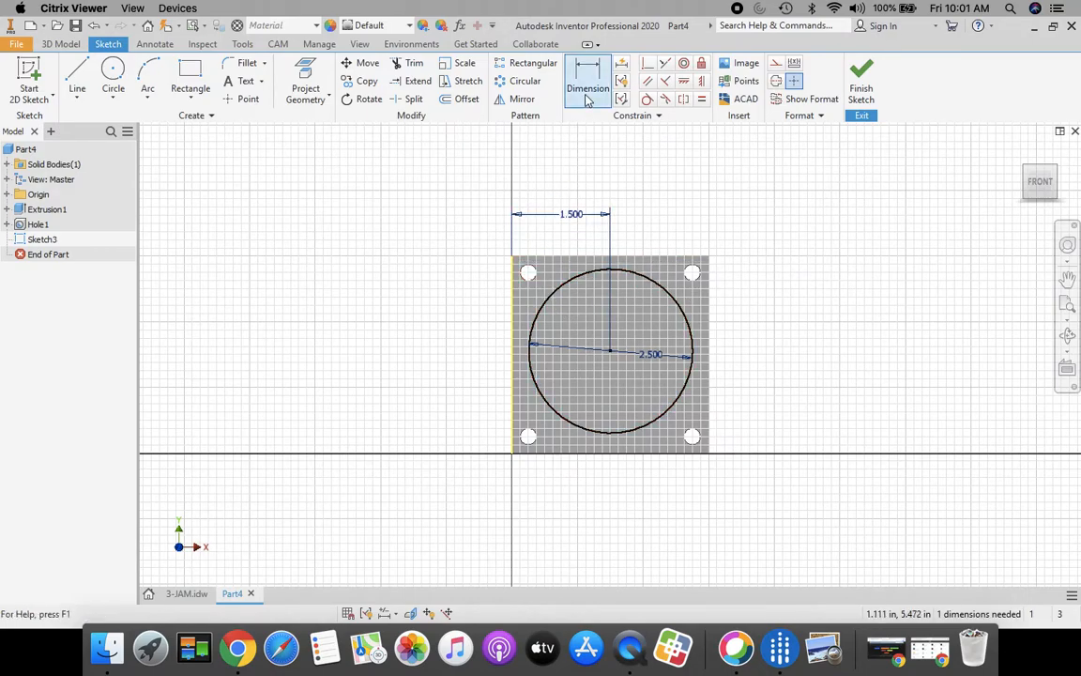
# - Add a vertical dimension of .5 in from the plate's top edge to the circle's centre
pyautogui.click(654, 261)
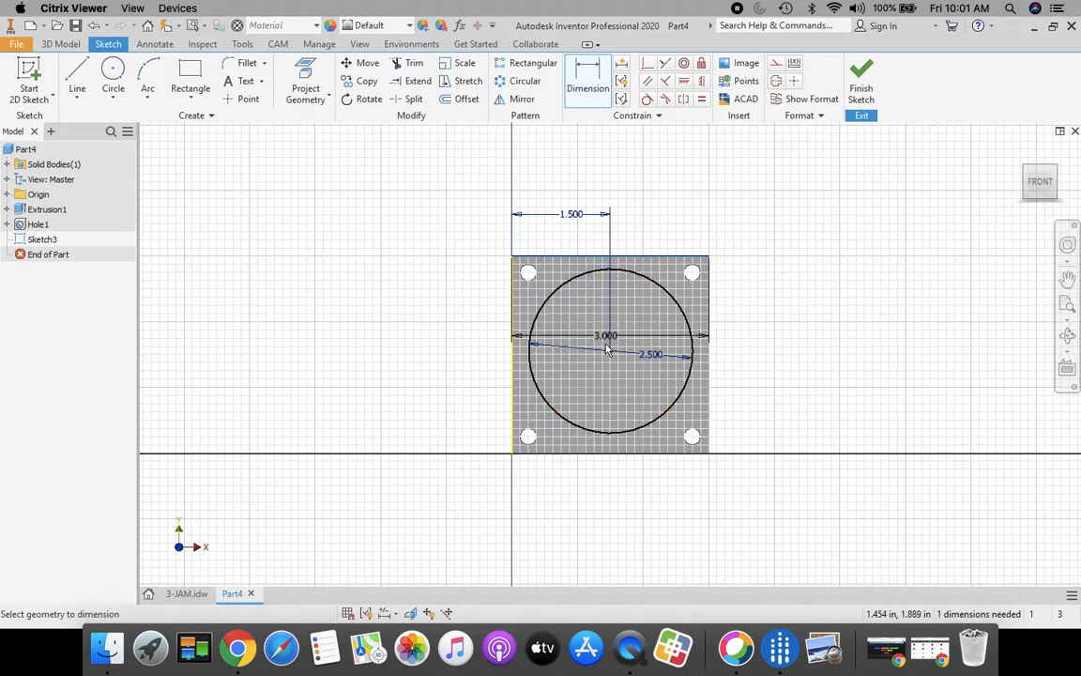
pyautogui.click(610, 355)
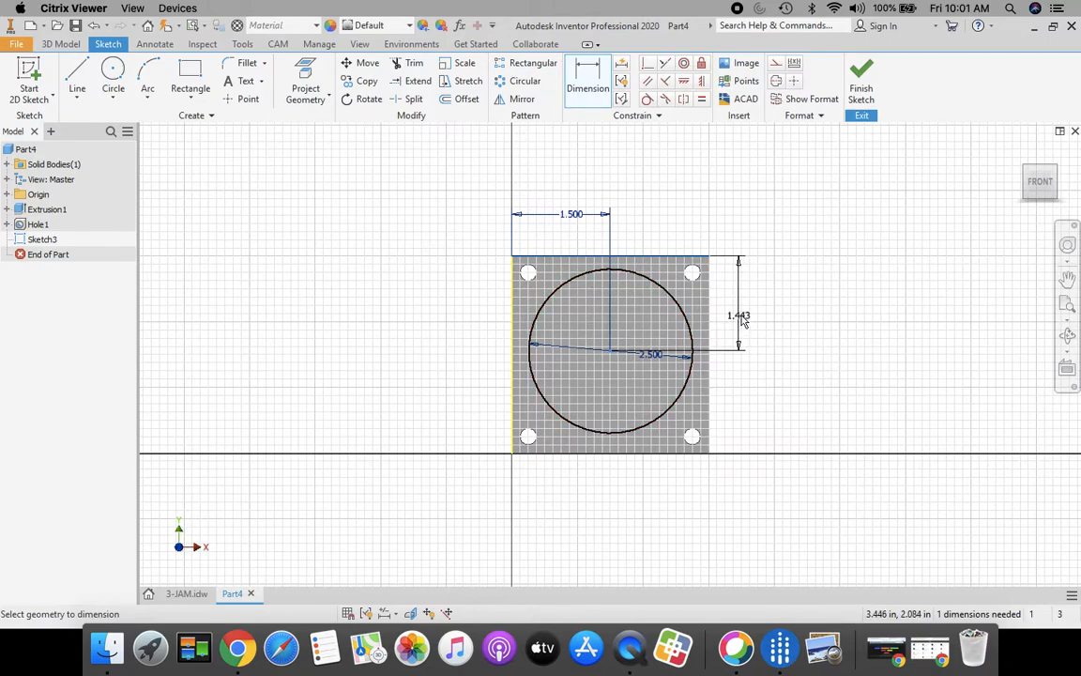
pyautogui.click(742, 321)
pyautogui.write('.5')
pyautogui.press('Return')
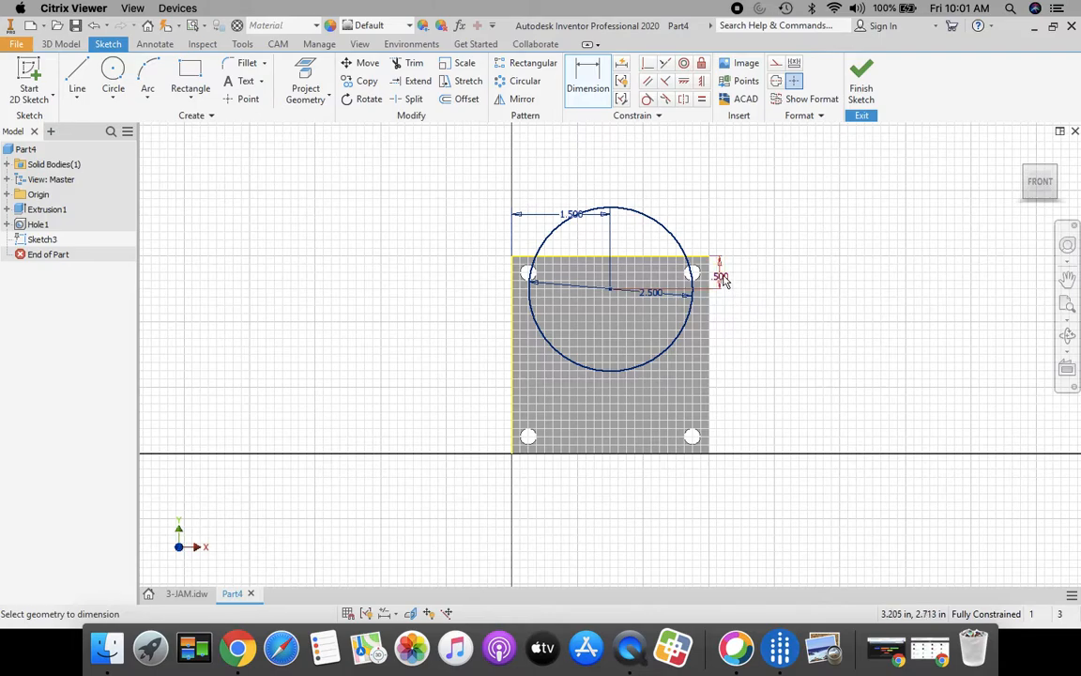
# - Set the circle centre's vertical dimension from the plate's top edge to 1.5 in and finish the sketch
pyautogui.doubleClick(720, 275)
pyautogui.doubleClick(696, 331)
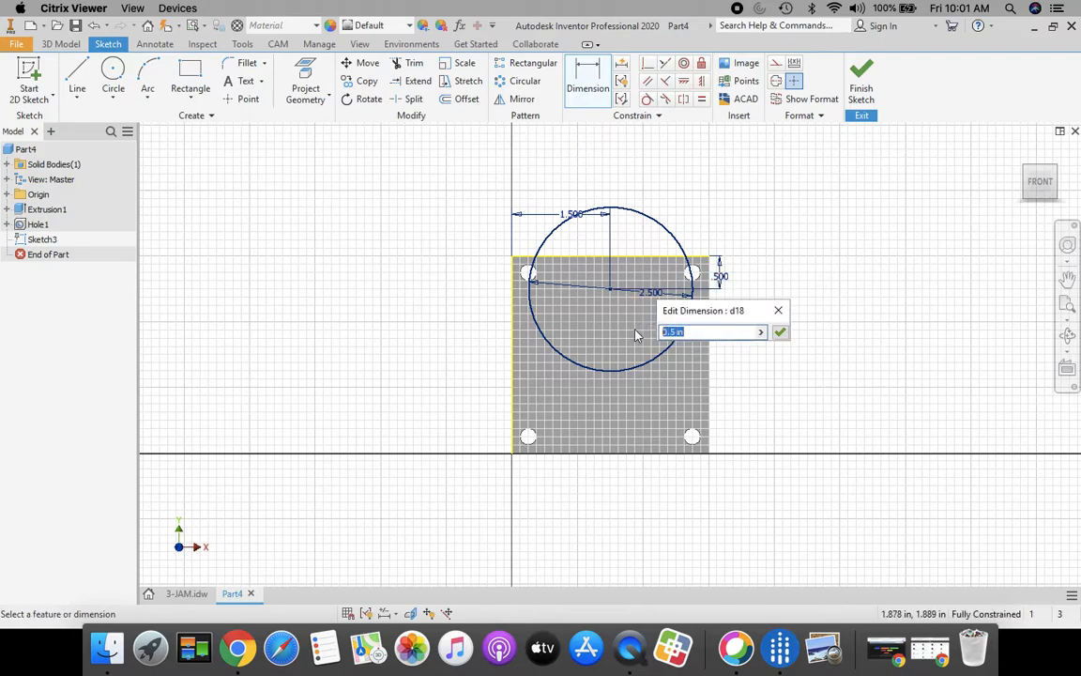
pyautogui.write('1.5')
pyautogui.press('Return')
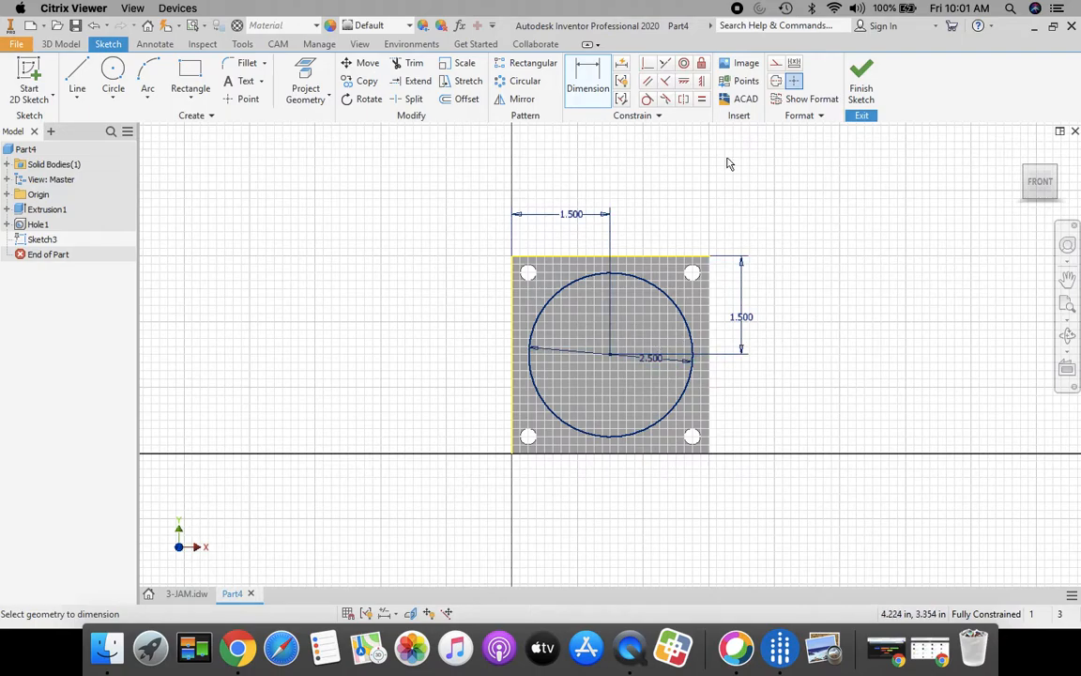
pyautogui.click(863, 84)
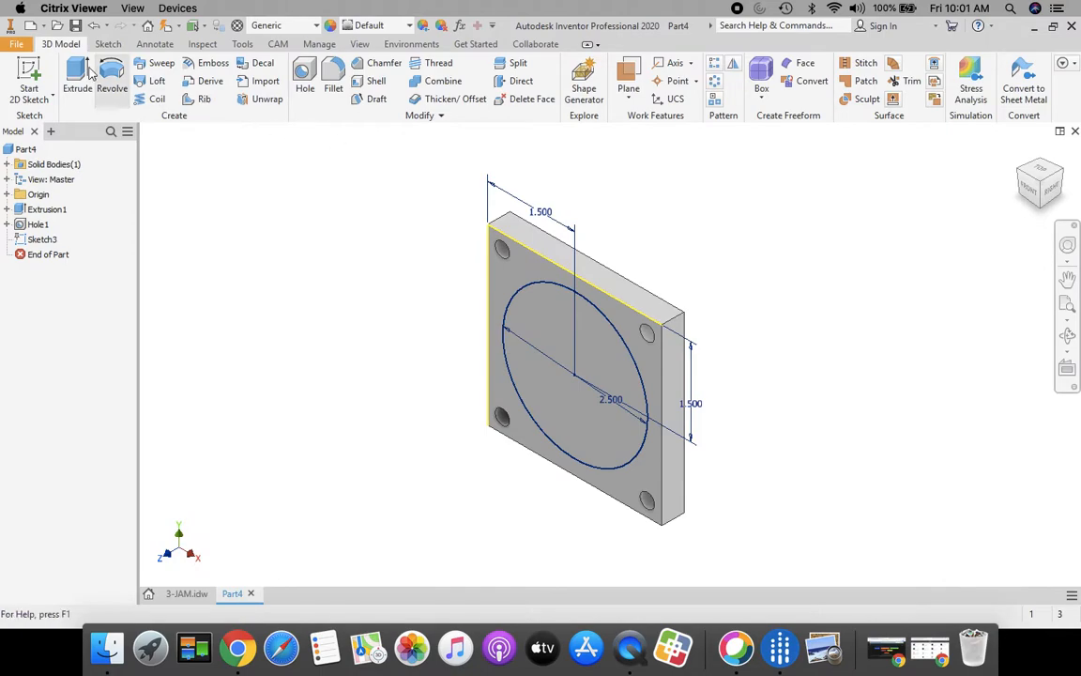
# - Check the boss height on the 3-JAM drawing and extrude the circle outward .375 in, joined to the plate
pyautogui.click(183, 592)
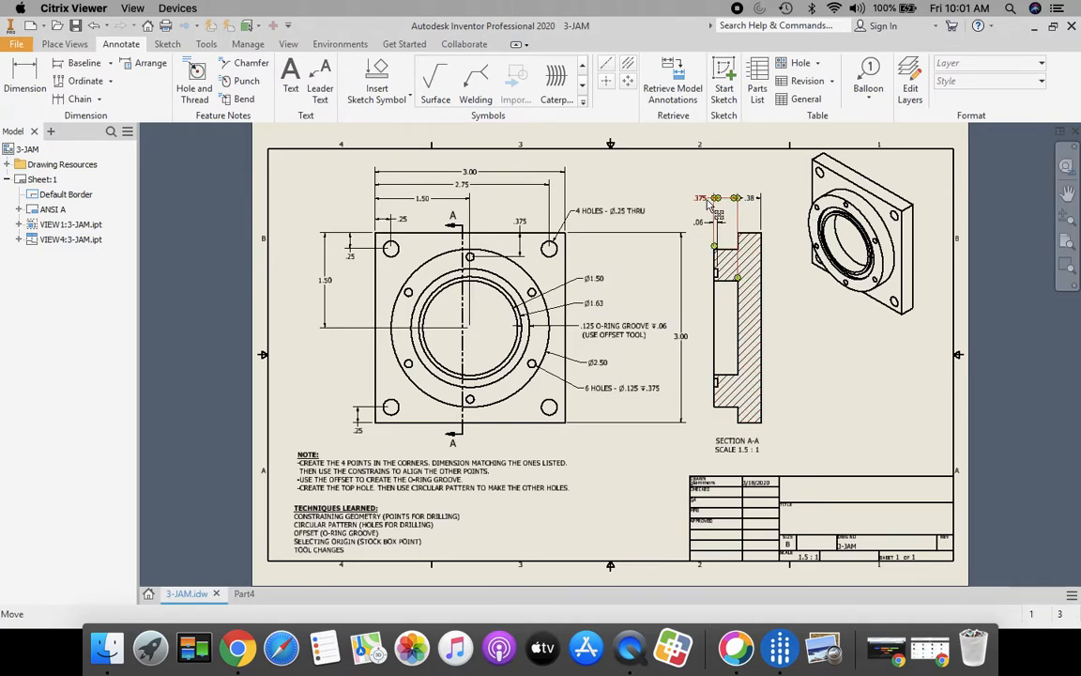
pyautogui.click(244, 594)
pyautogui.click(75, 70)
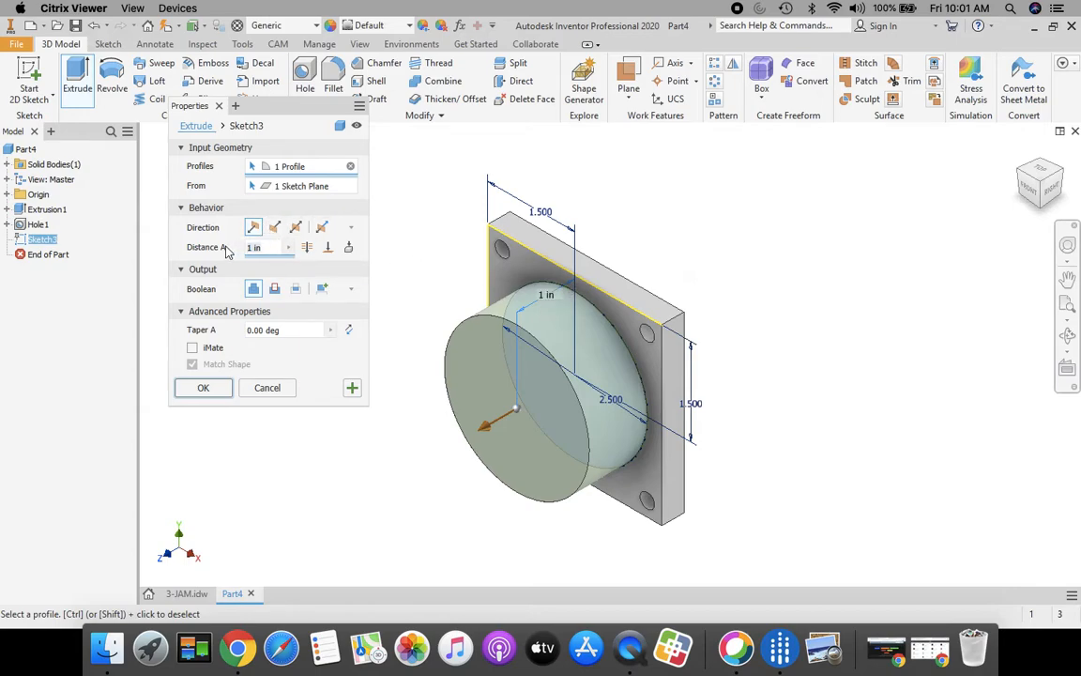
pyautogui.write('.375')
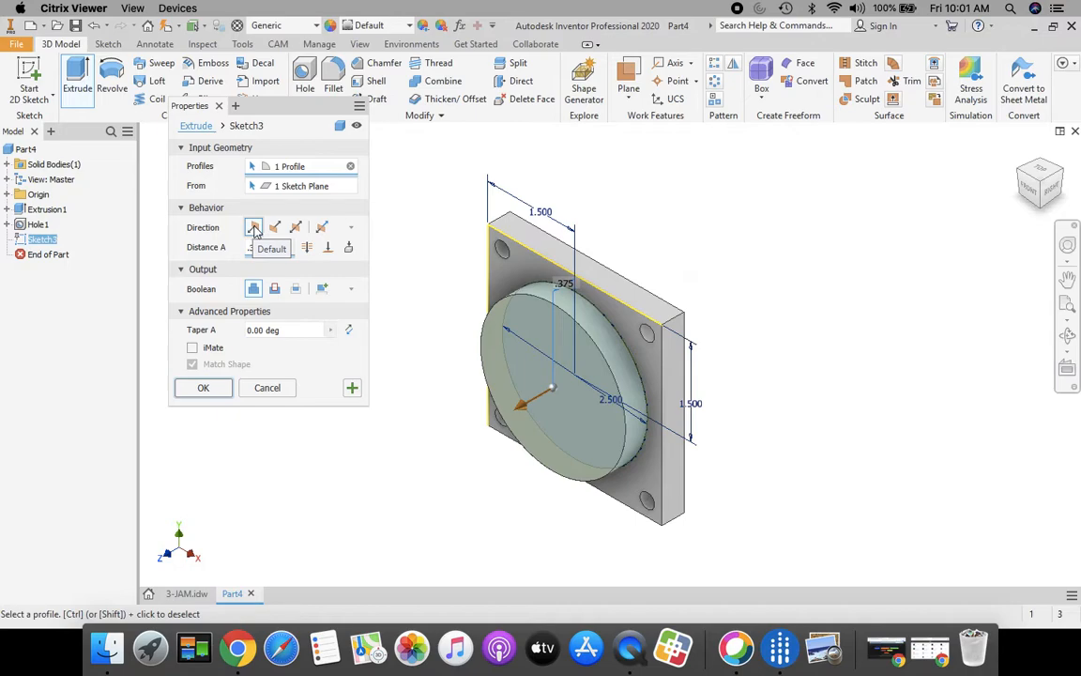
pyautogui.click(202, 389)
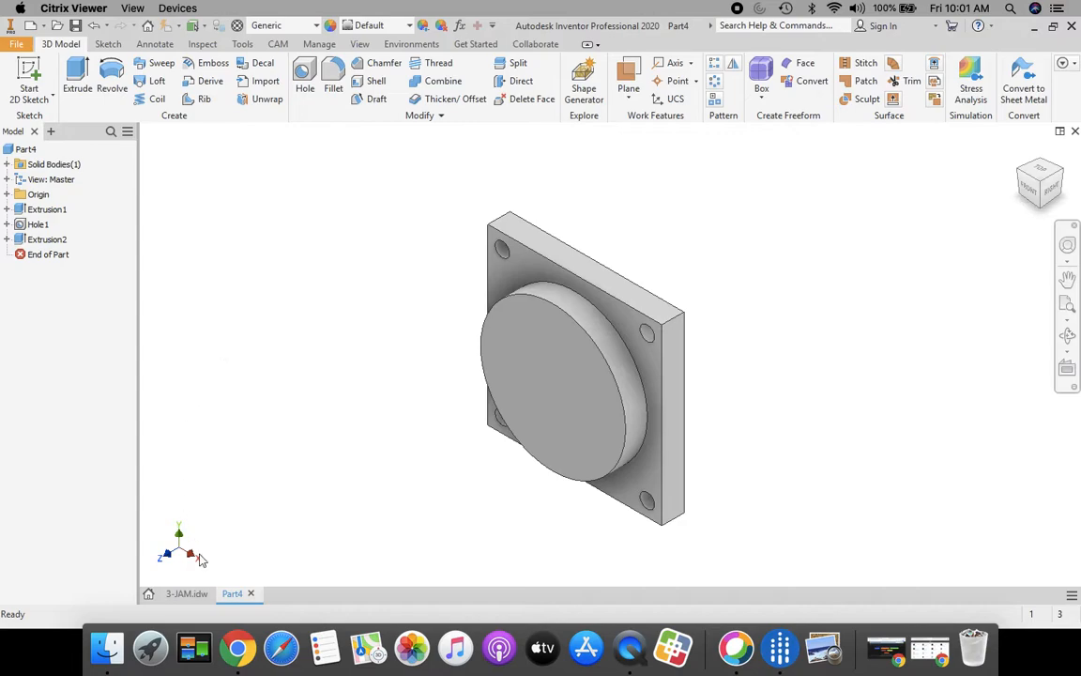
# - Check the small hole layout on the 3-JAM drawing and start a new sketch on the boss's front face
pyautogui.click(184, 594)
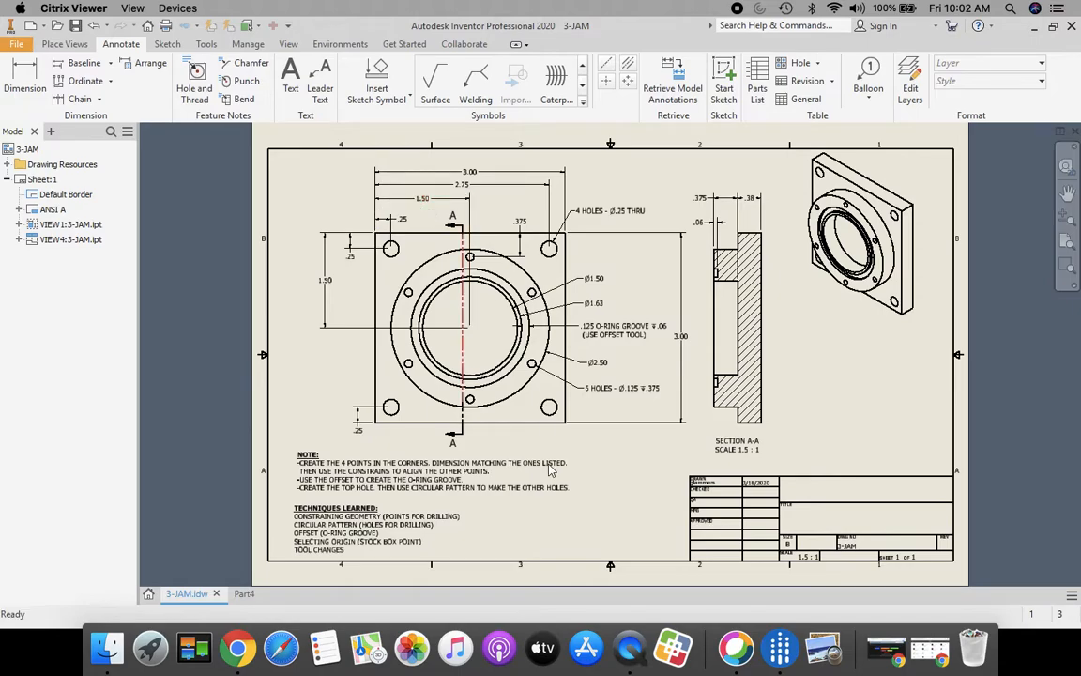
pyautogui.click(244, 594)
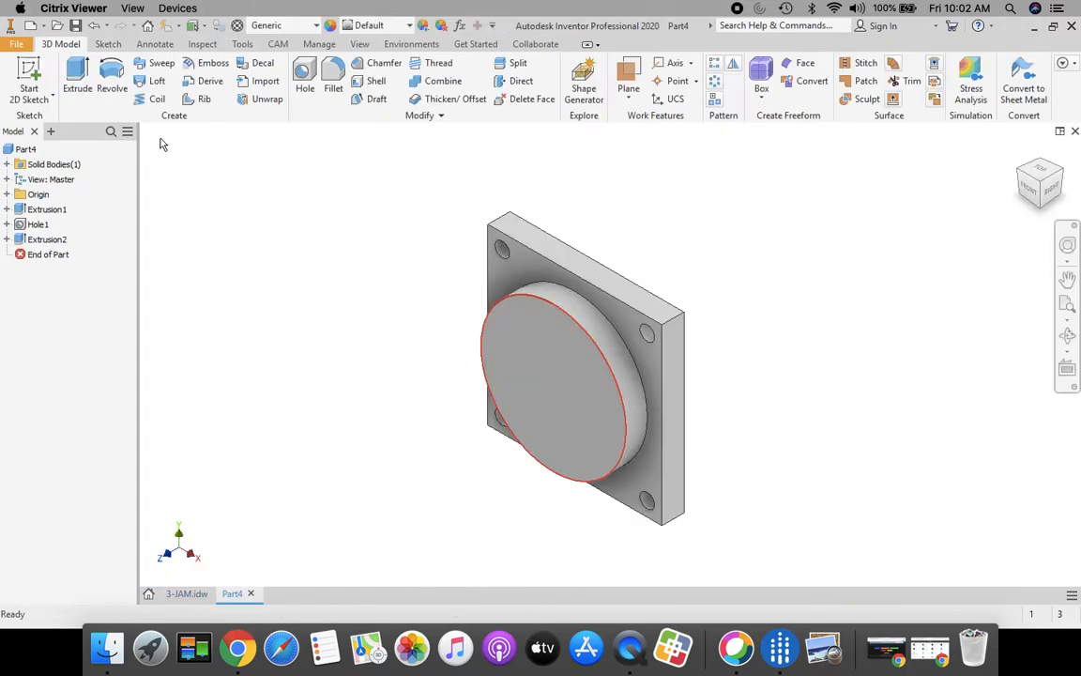
pyautogui.click(29, 77)
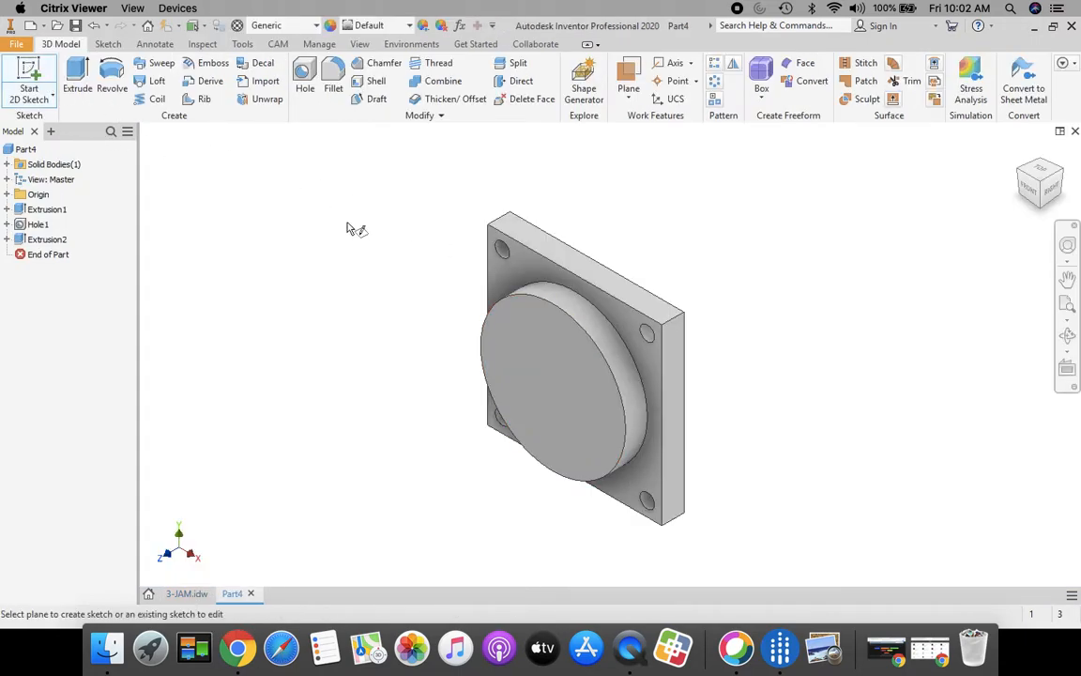
pyautogui.click(562, 362)
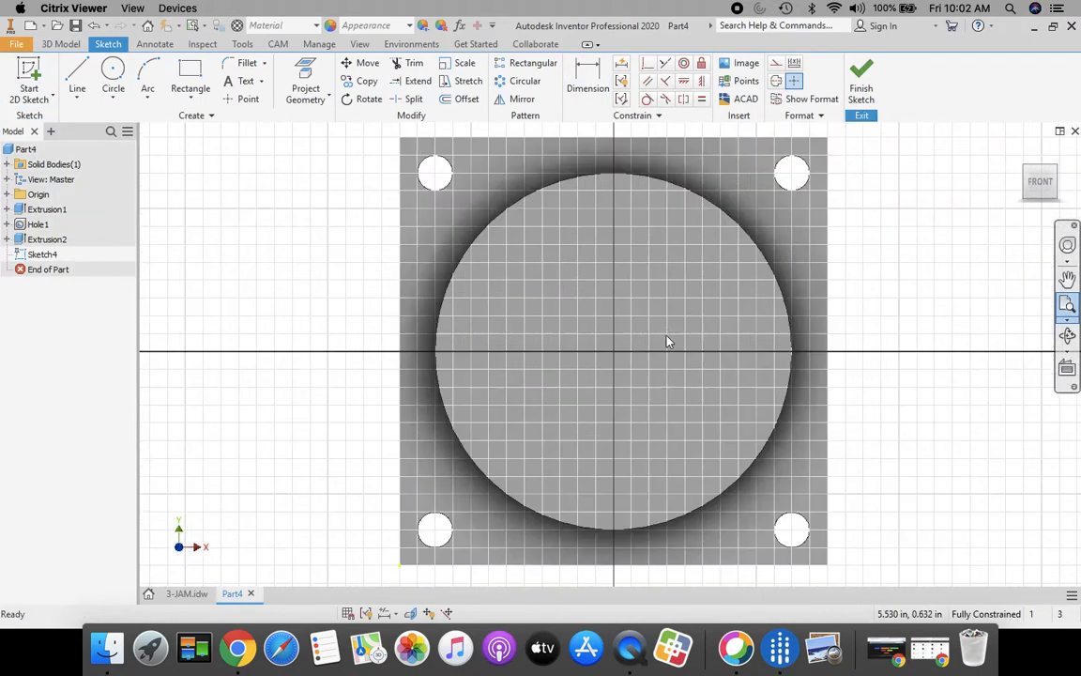
# - Place a sketch point near the top of the boss face and dimension it .375 in below the plate's top edge
pyautogui.click(243, 98)
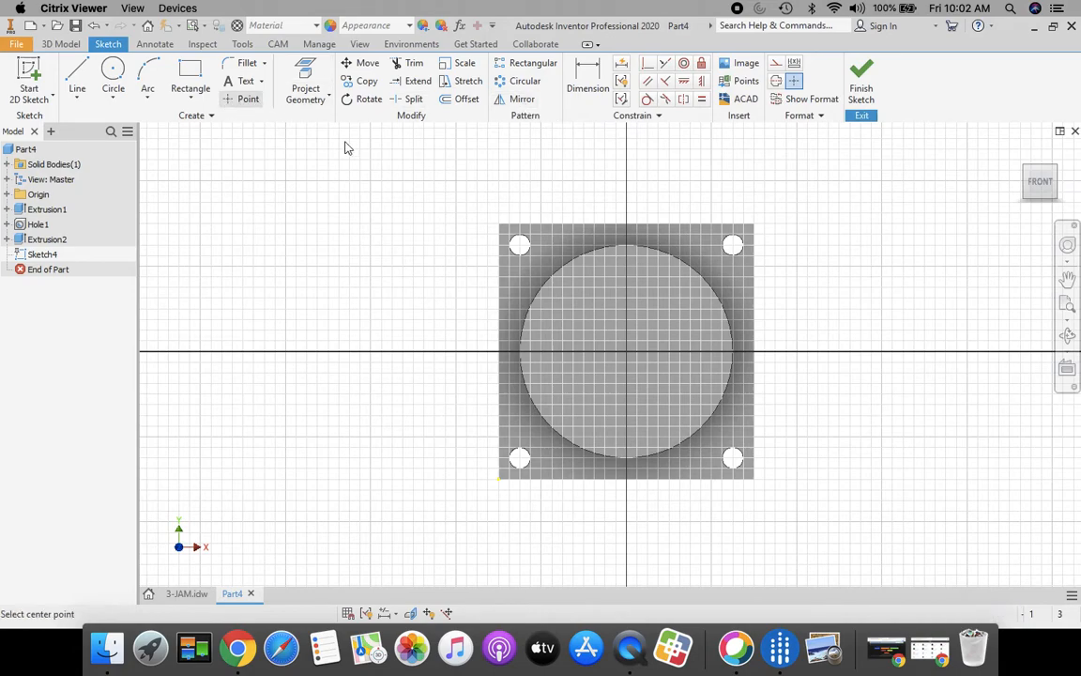
pyautogui.click(625, 262)
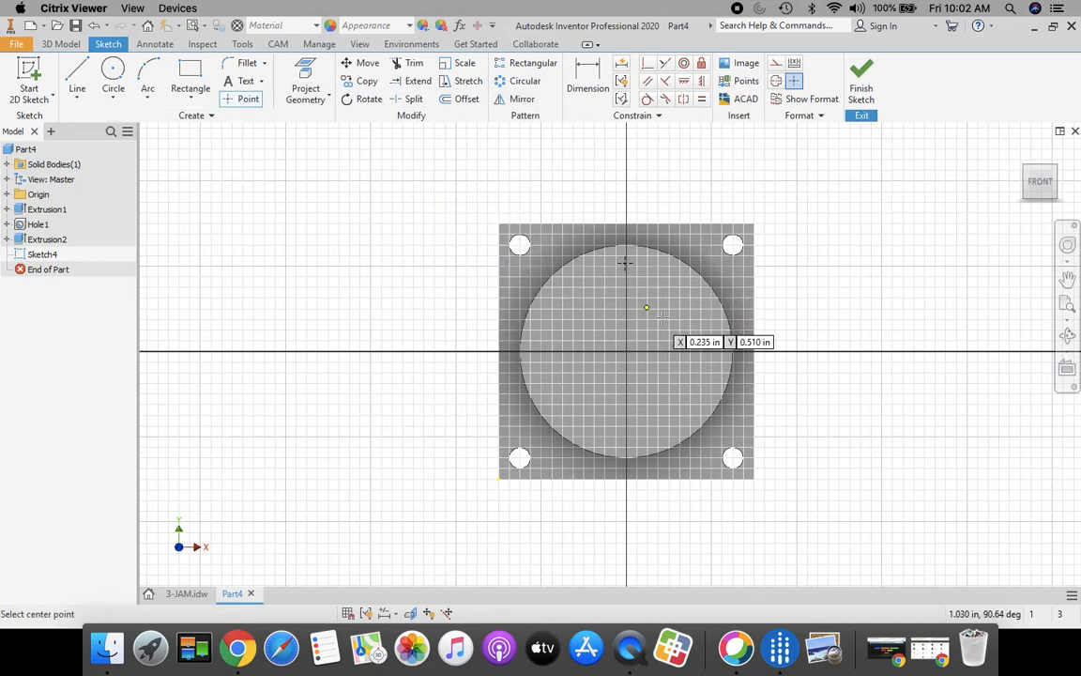
pyautogui.click(588, 83)
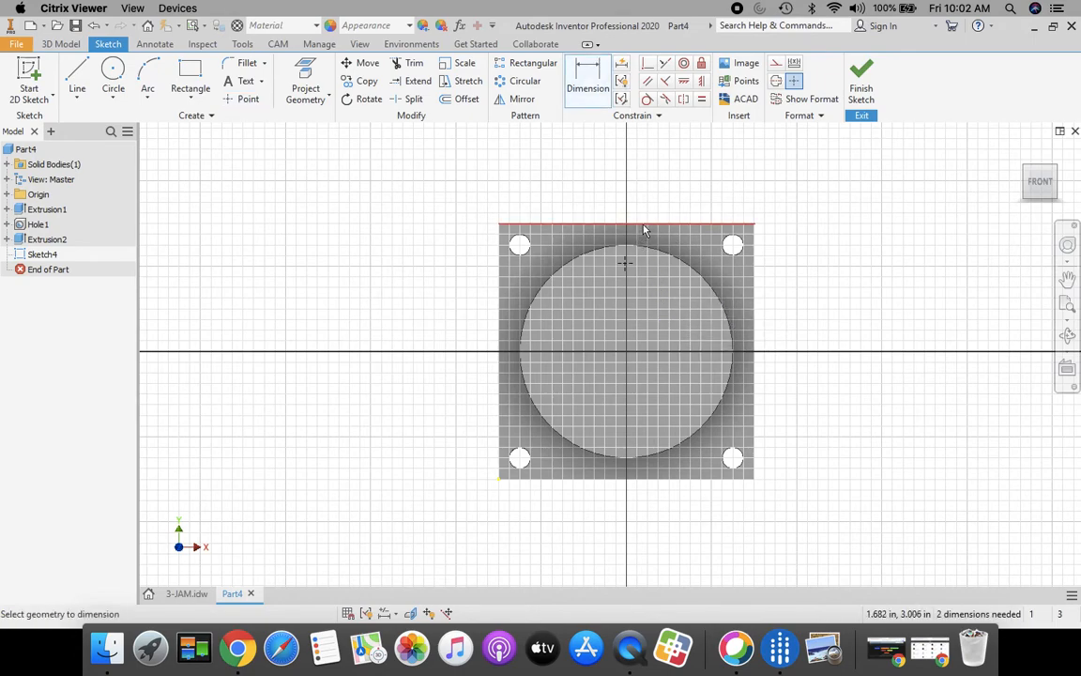
pyautogui.click(644, 253)
pyautogui.click(634, 266)
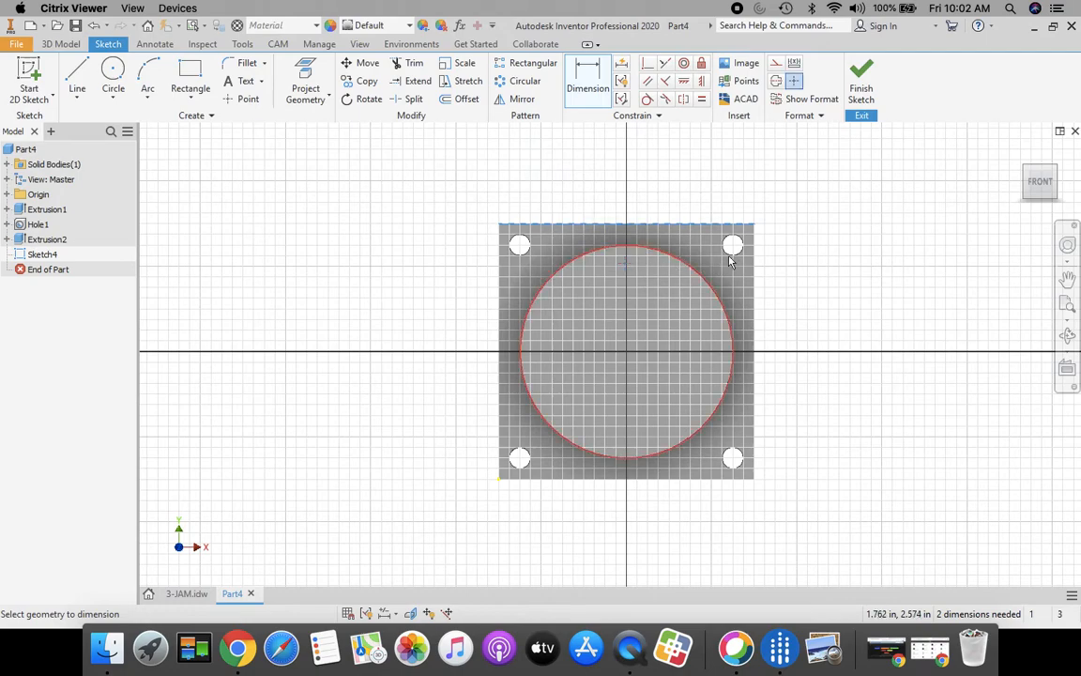
pyautogui.click(788, 247)
pyautogui.write('.375')
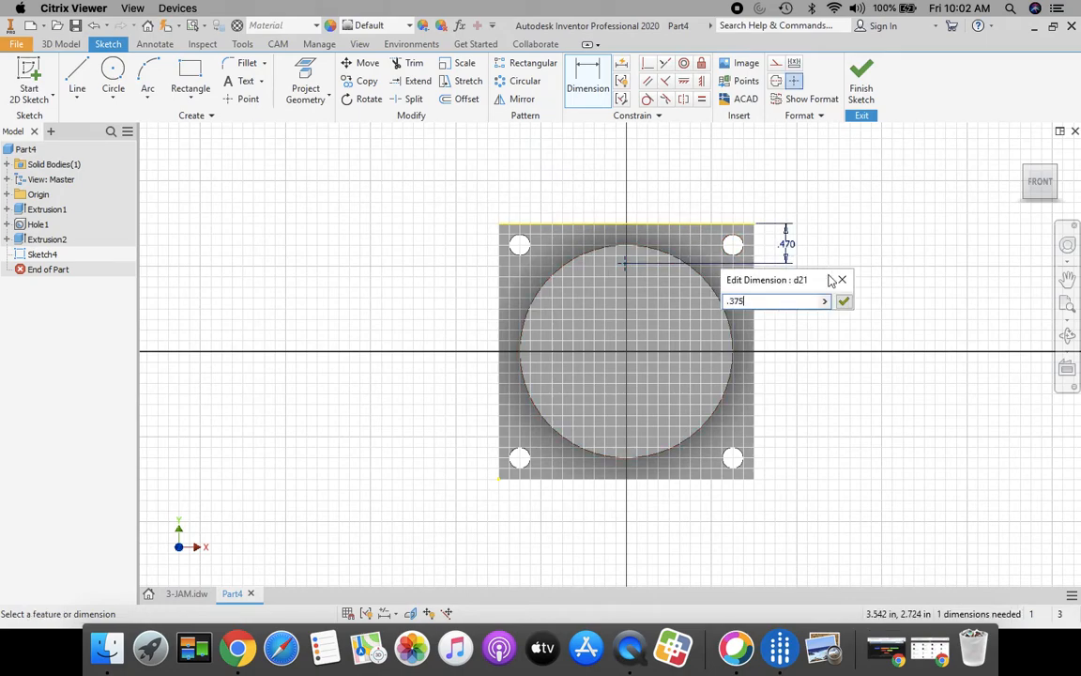
pyautogui.click(843, 301)
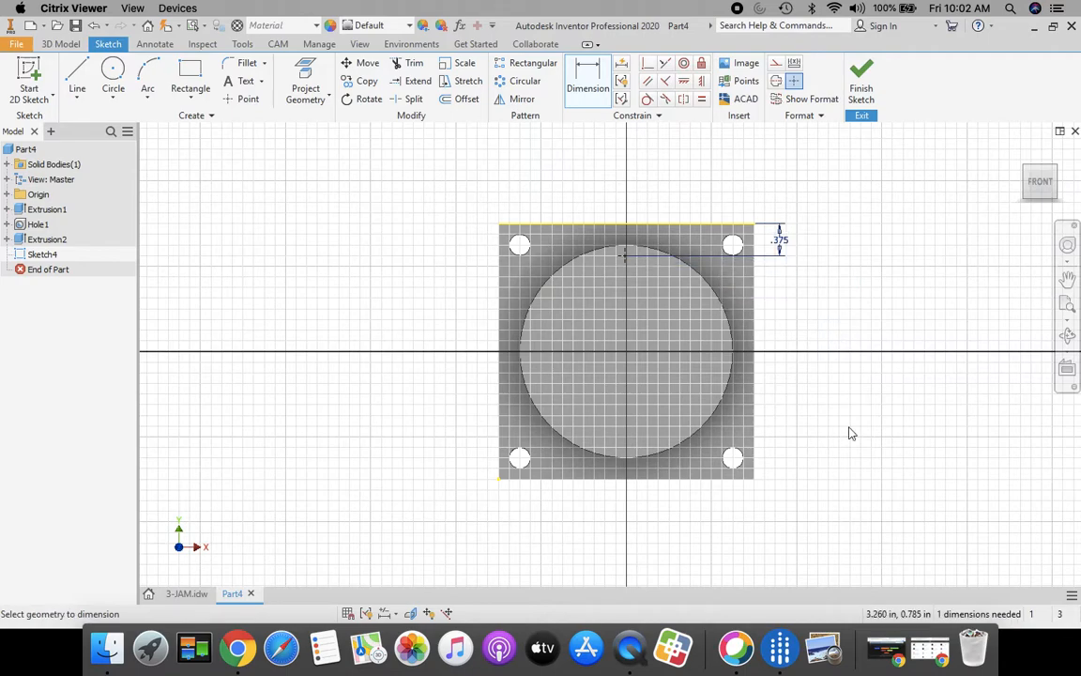
# - Dimension the sketch point 1.5 in from the plate's left edge and finish the sketch
pyautogui.click(502, 278)
pyautogui.click(626, 257)
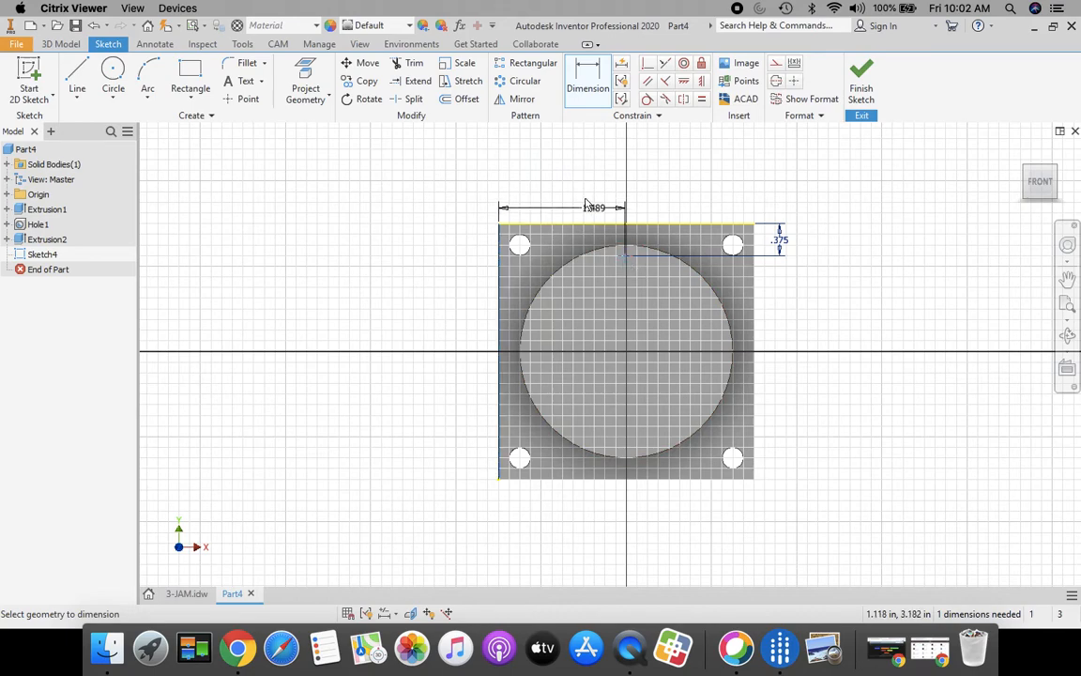
pyautogui.click(562, 185)
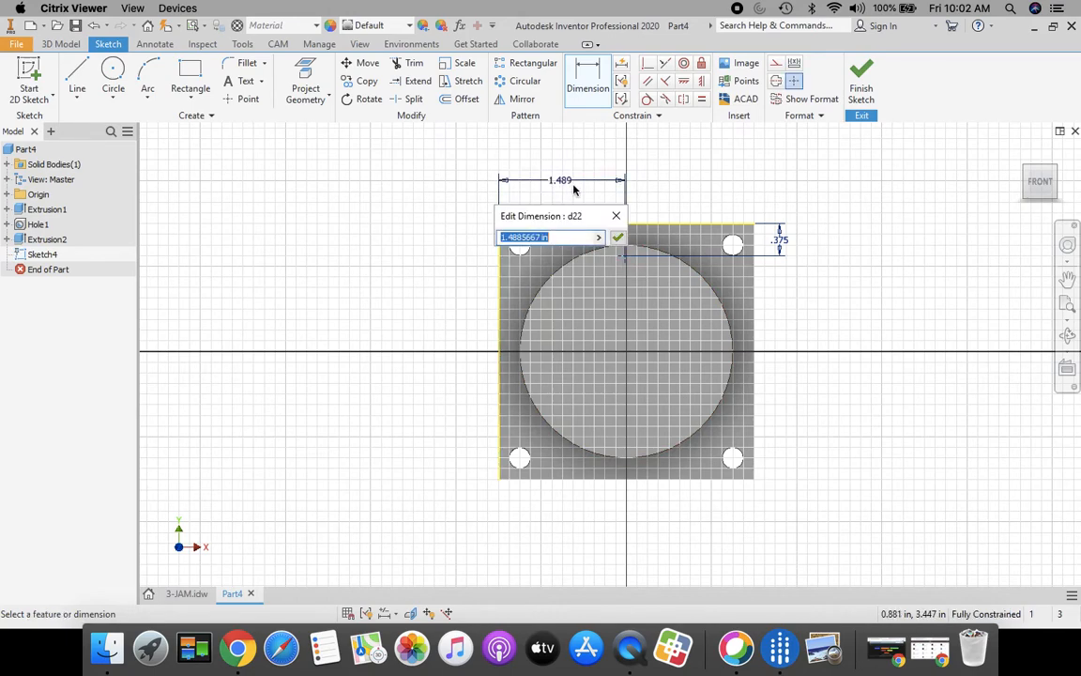
pyautogui.write('1.5')
pyautogui.click(618, 239)
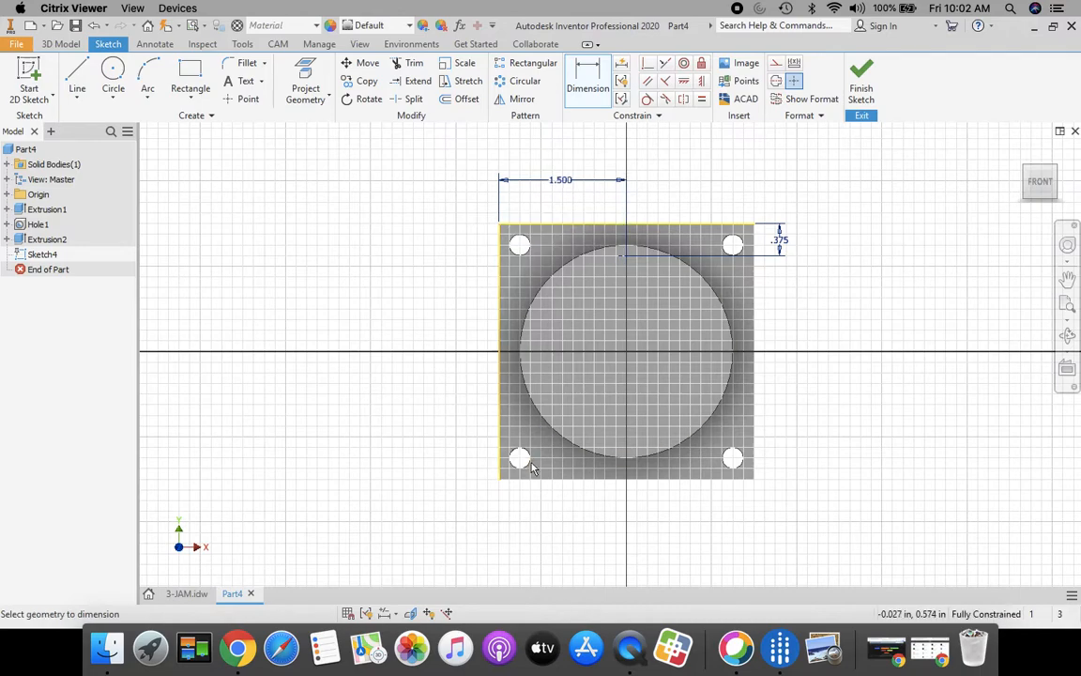
pyautogui.click(863, 76)
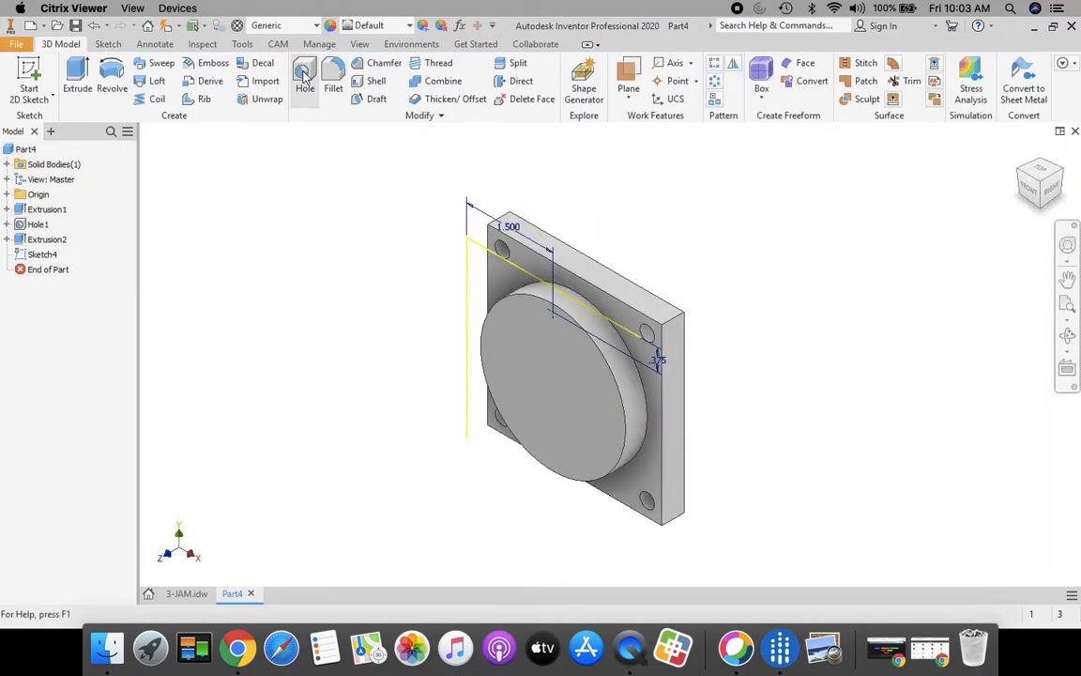
pyautogui.click(303, 75)
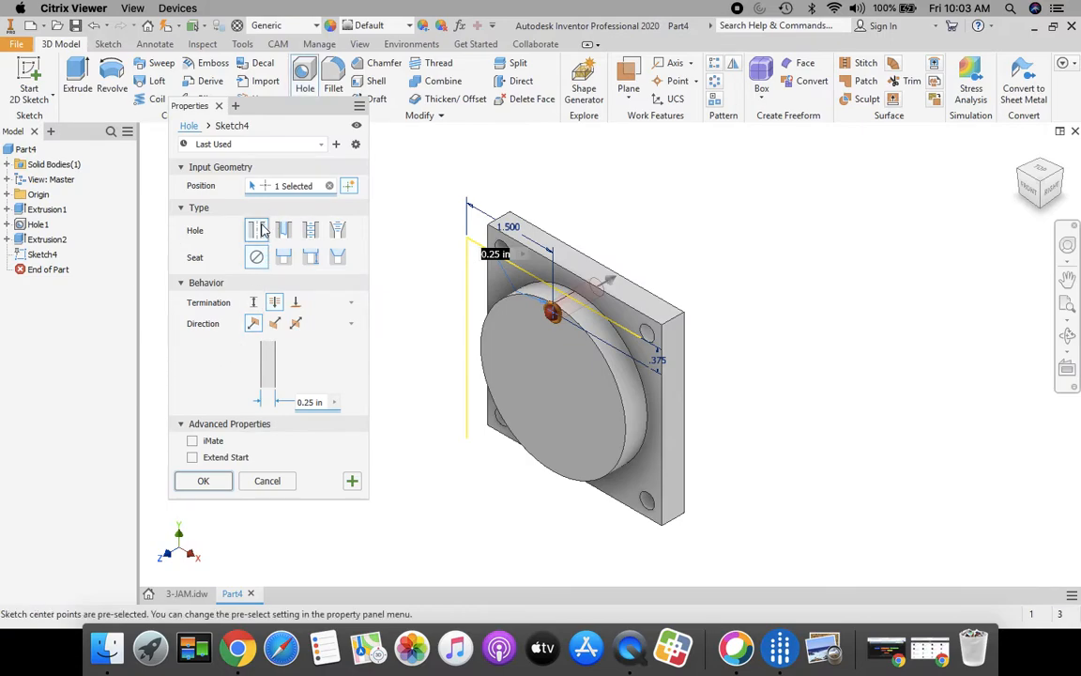
pyautogui.click(253, 303)
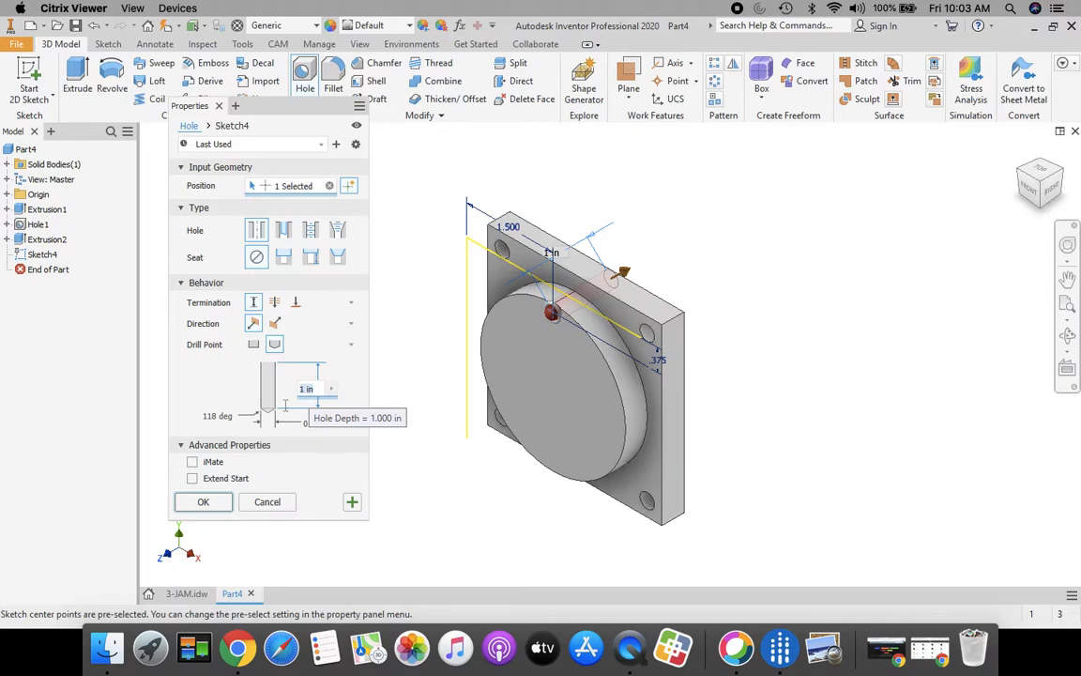
pyautogui.click(188, 597)
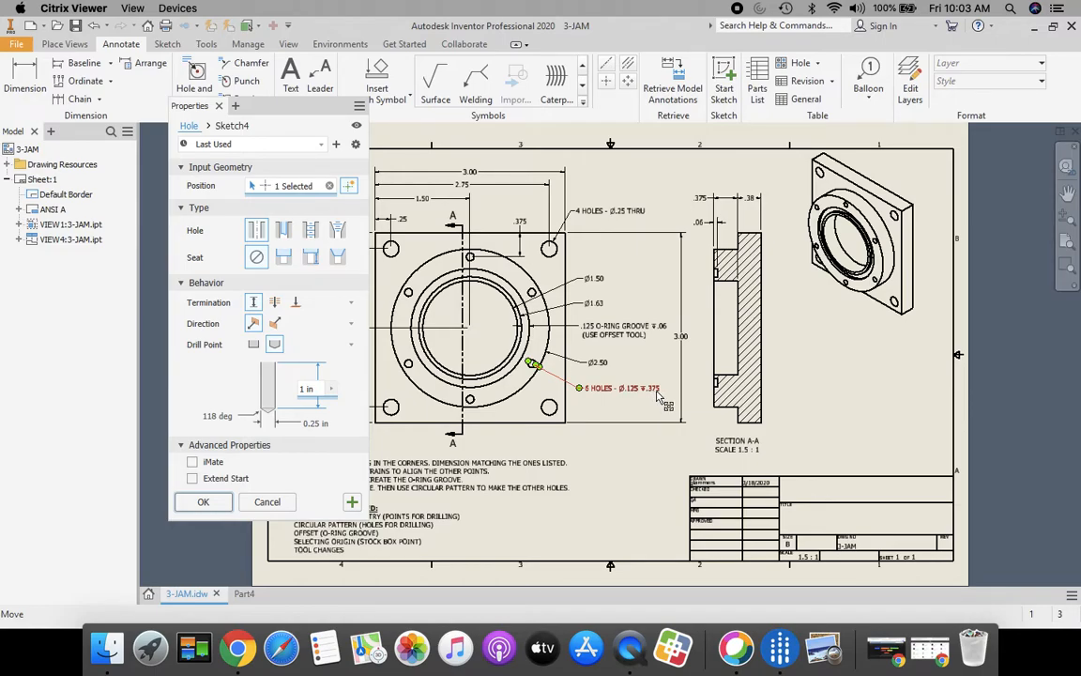
pyautogui.click(244, 593)
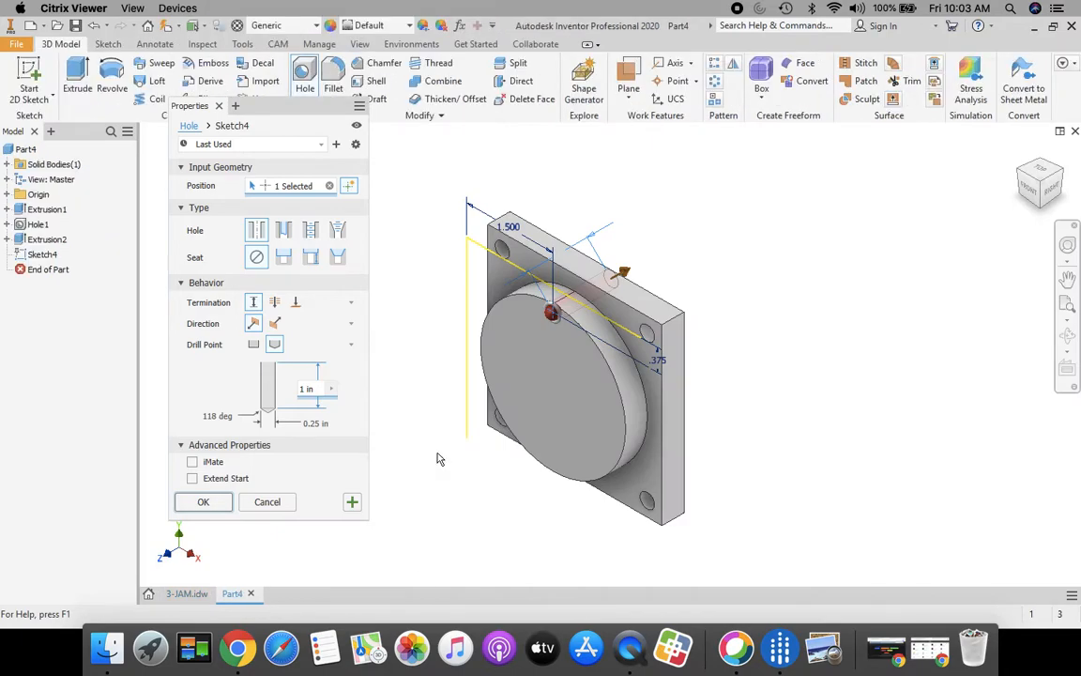
pyautogui.click(319, 390)
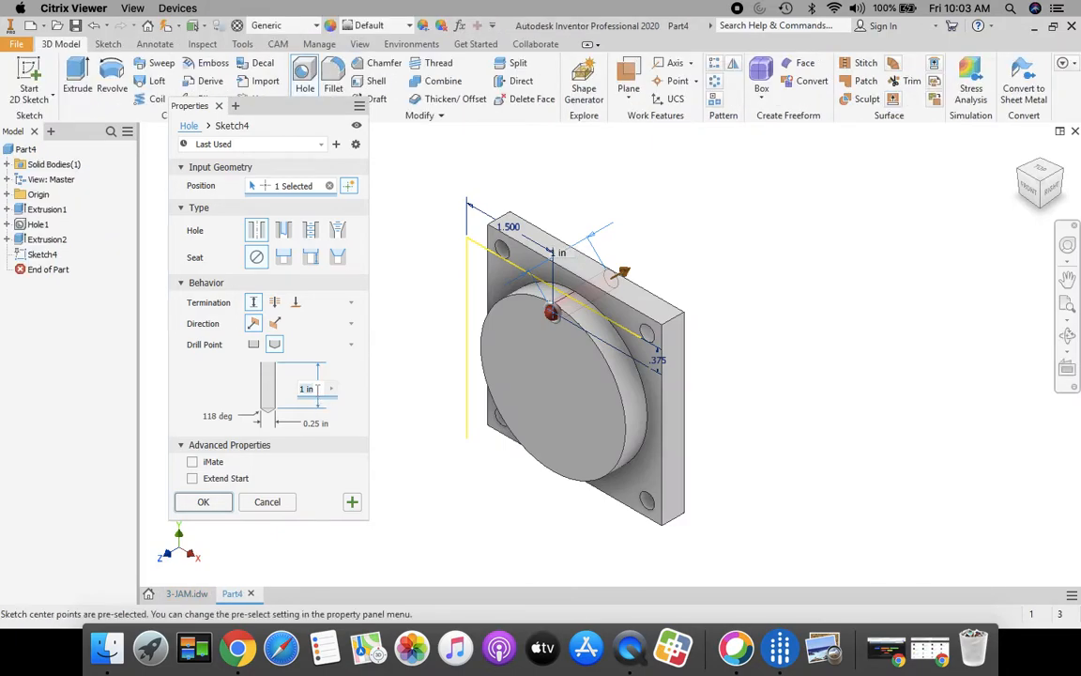
pyautogui.press('Escape')
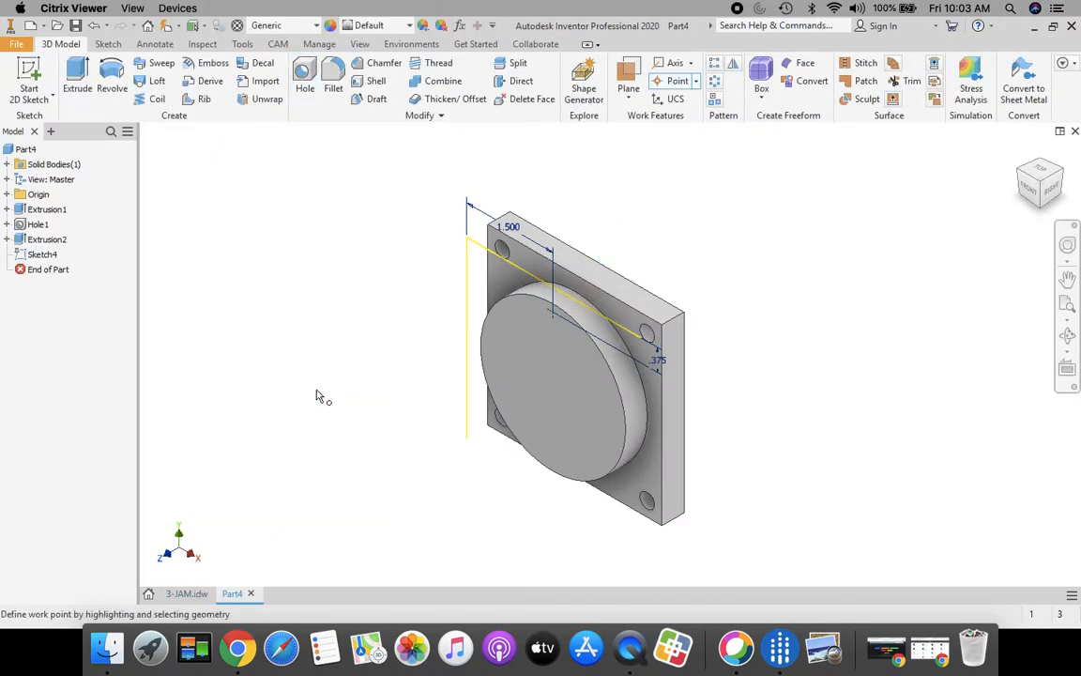
# - Create a simple drilled hole at the sketch point on the boss face, .125 in diameter and .375 in deep
pyautogui.click(304, 90)
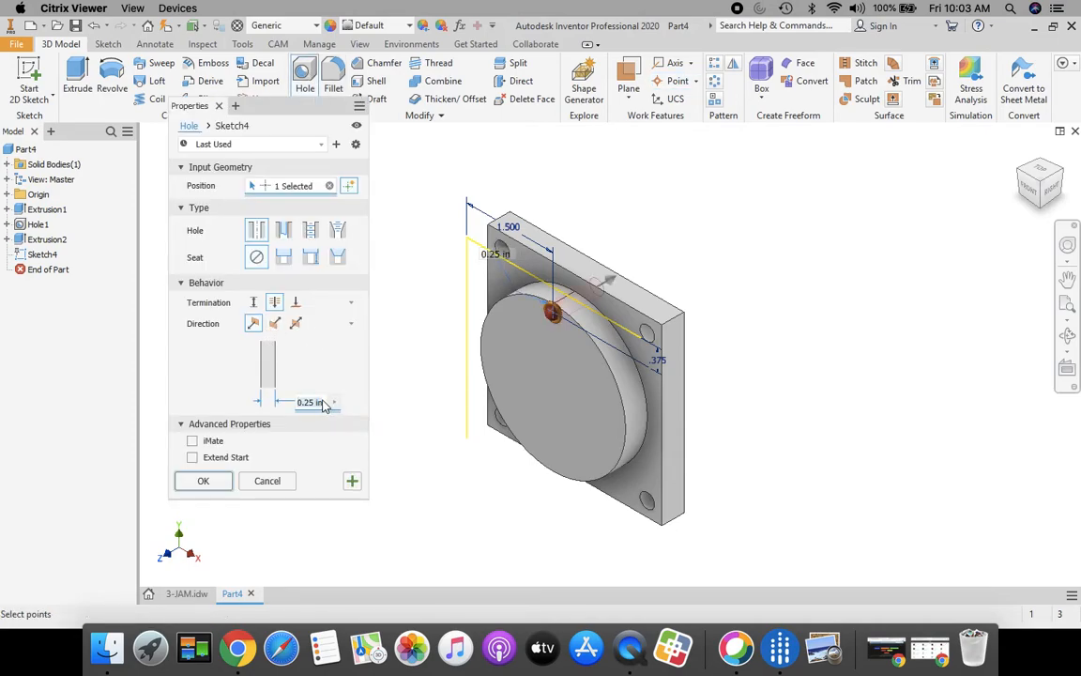
pyautogui.click(302, 402)
pyautogui.write('.375')
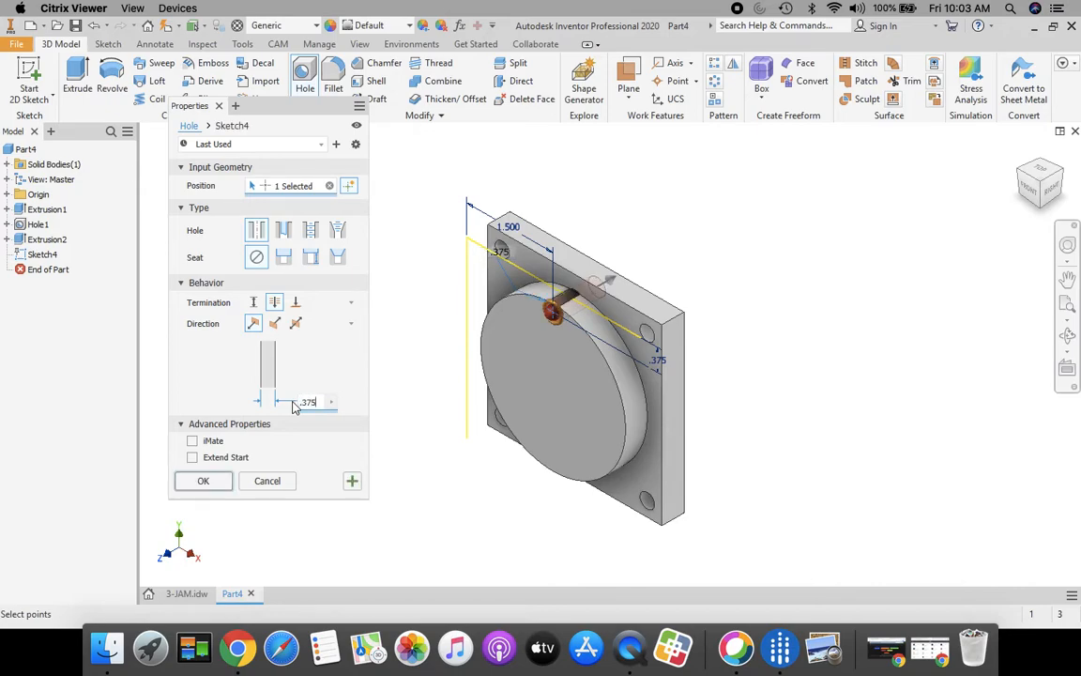
pyautogui.click(253, 302)
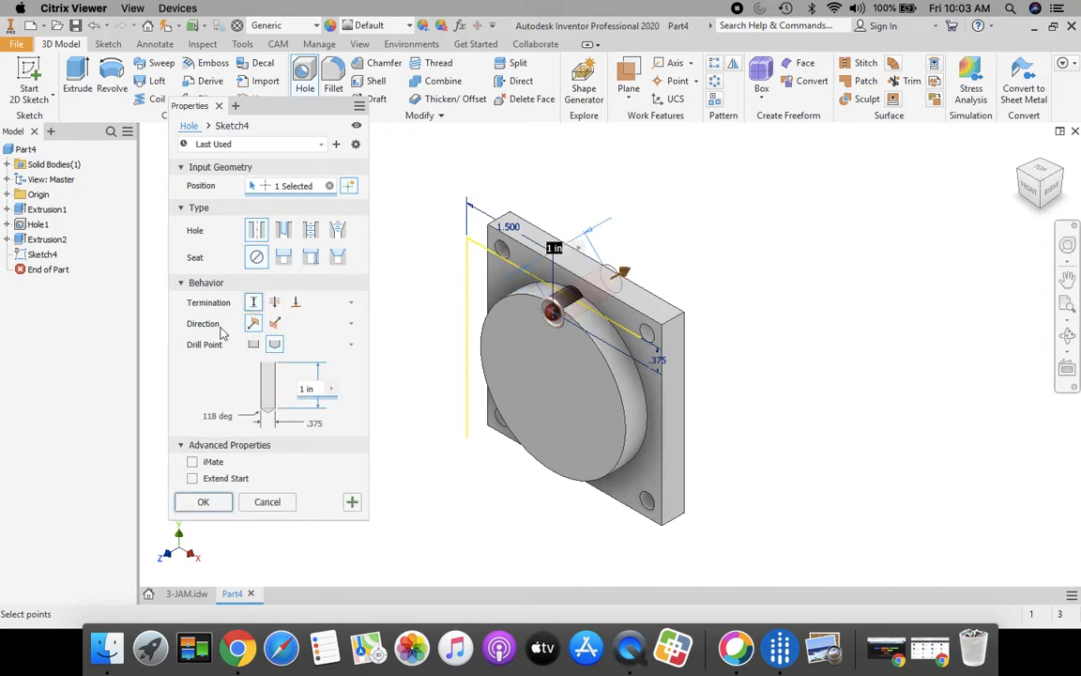
pyautogui.moveTo(313, 388); pyautogui.dragTo(285, 388)
pyautogui.write('.375')
pyautogui.click(320, 423)
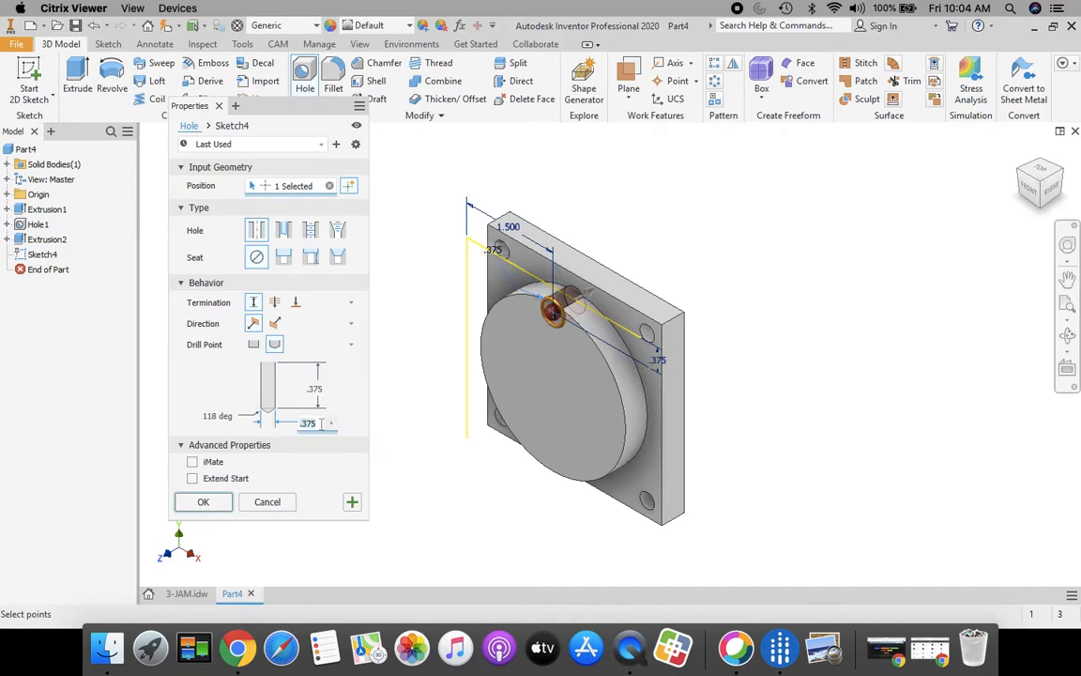
pyautogui.press('BackSpace')
pyautogui.write('.125')
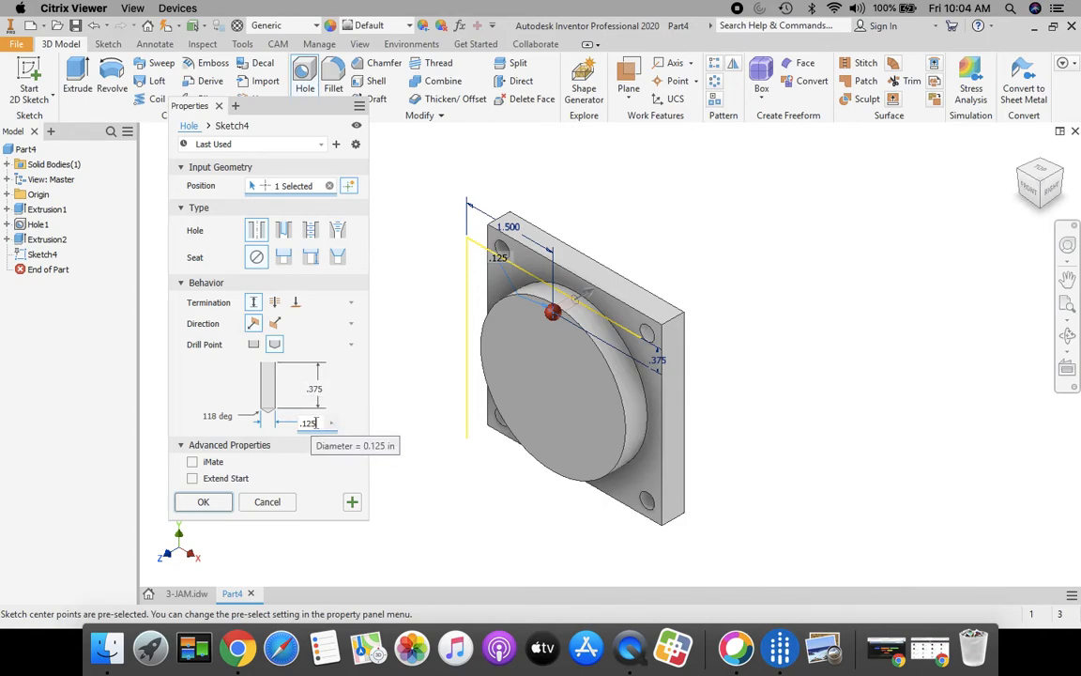
pyautogui.click(204, 503)
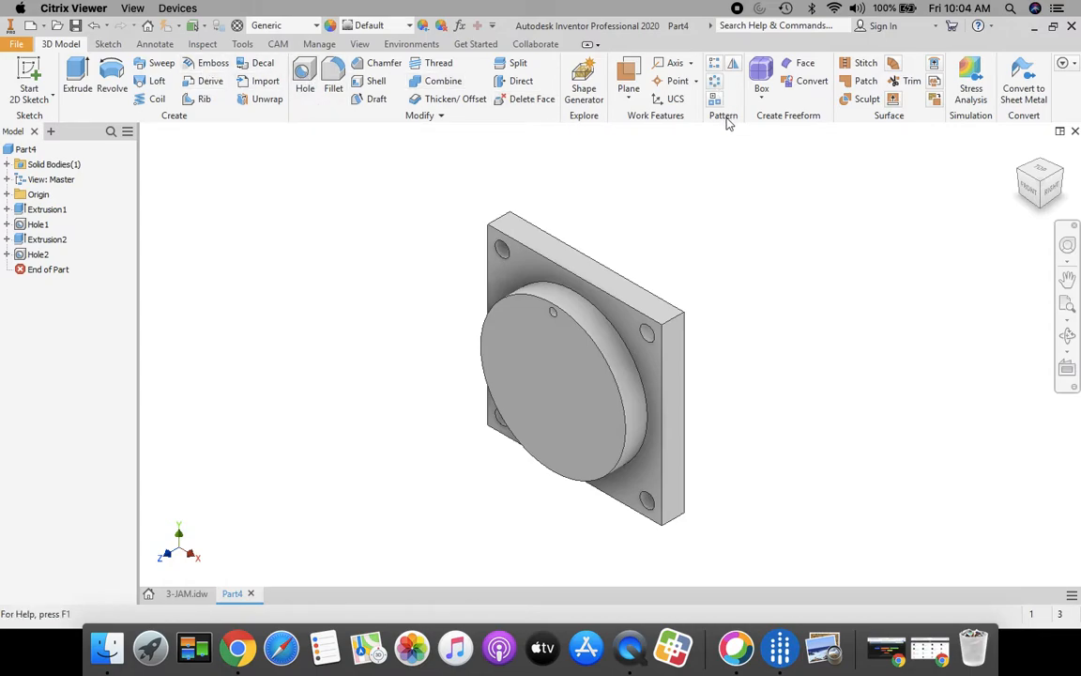
# - Circular-pattern the small hole around the boss's cylindrical axis with 6 occurrences over 360 degrees
pyautogui.click(715, 85)
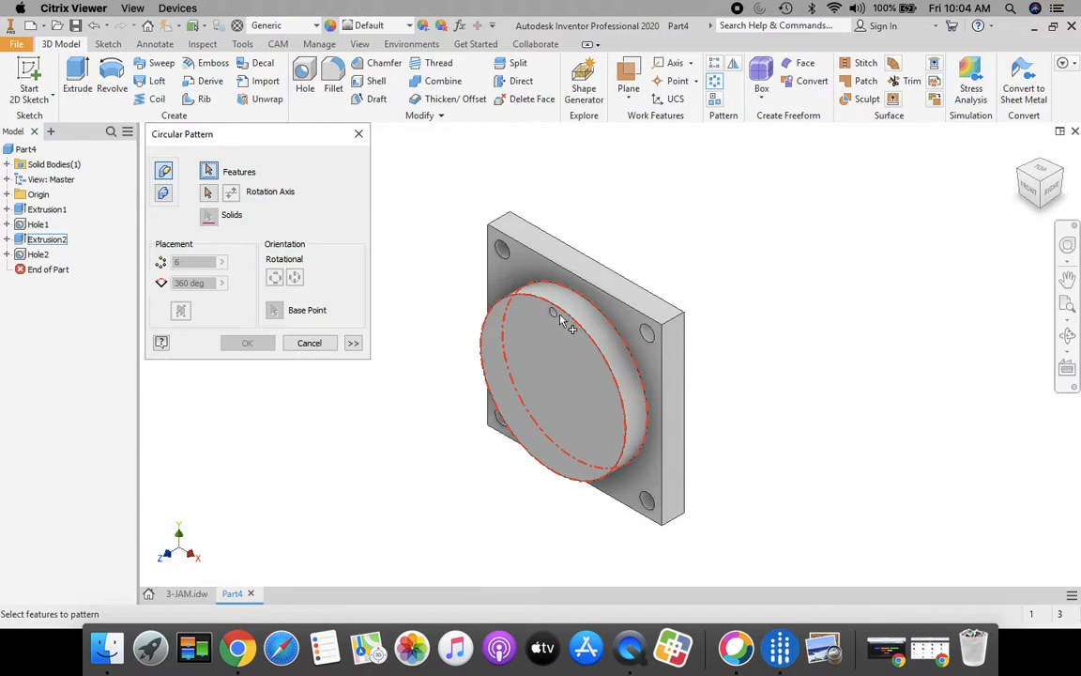
pyautogui.scroll(5, 556, 320)
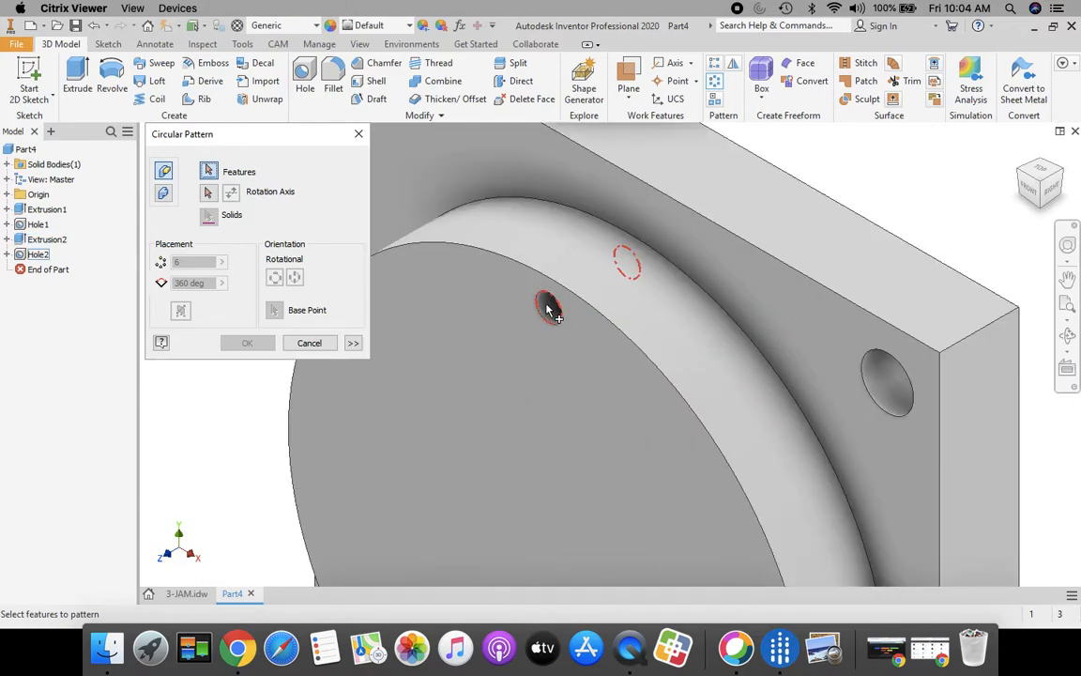
pyautogui.click(549, 310)
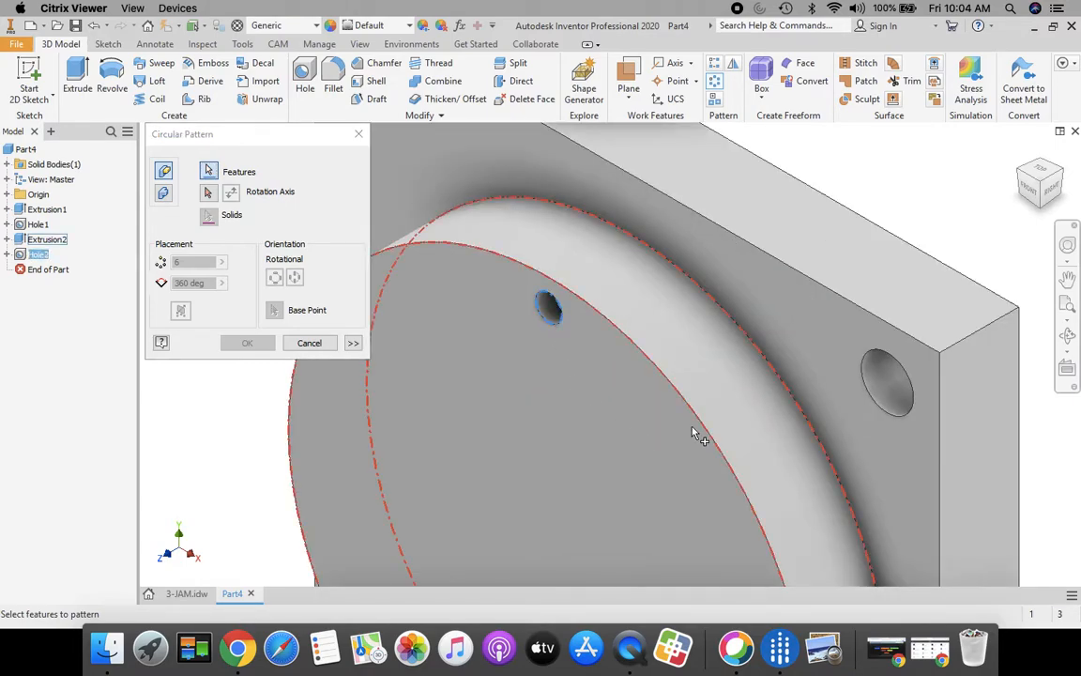
pyautogui.click(1026, 169)
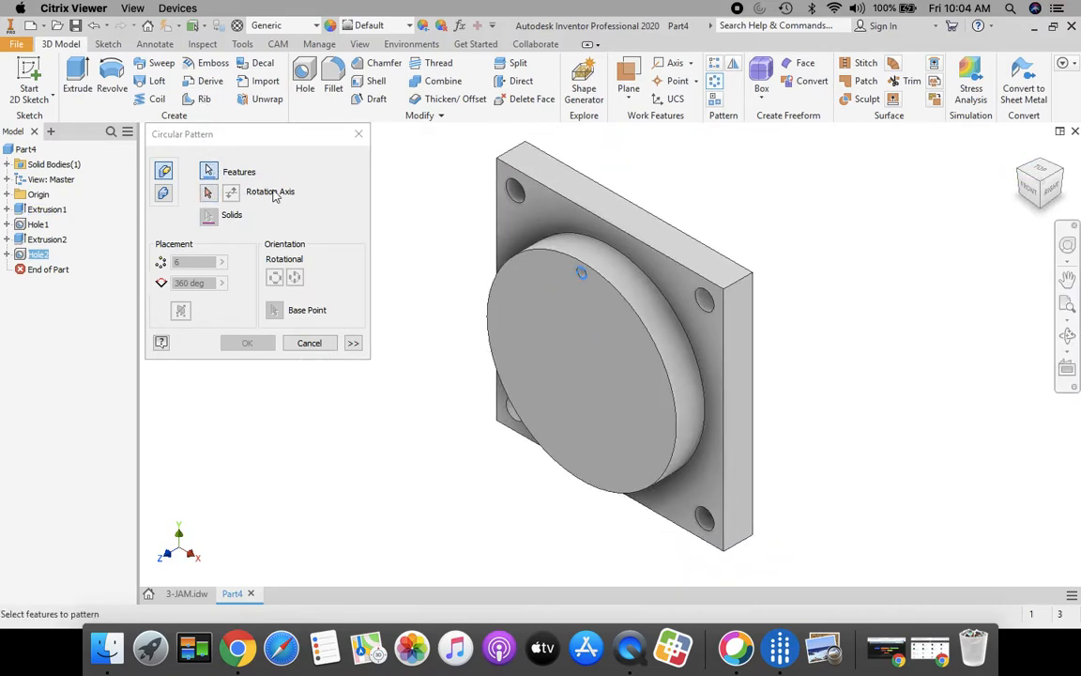
pyautogui.click(209, 194)
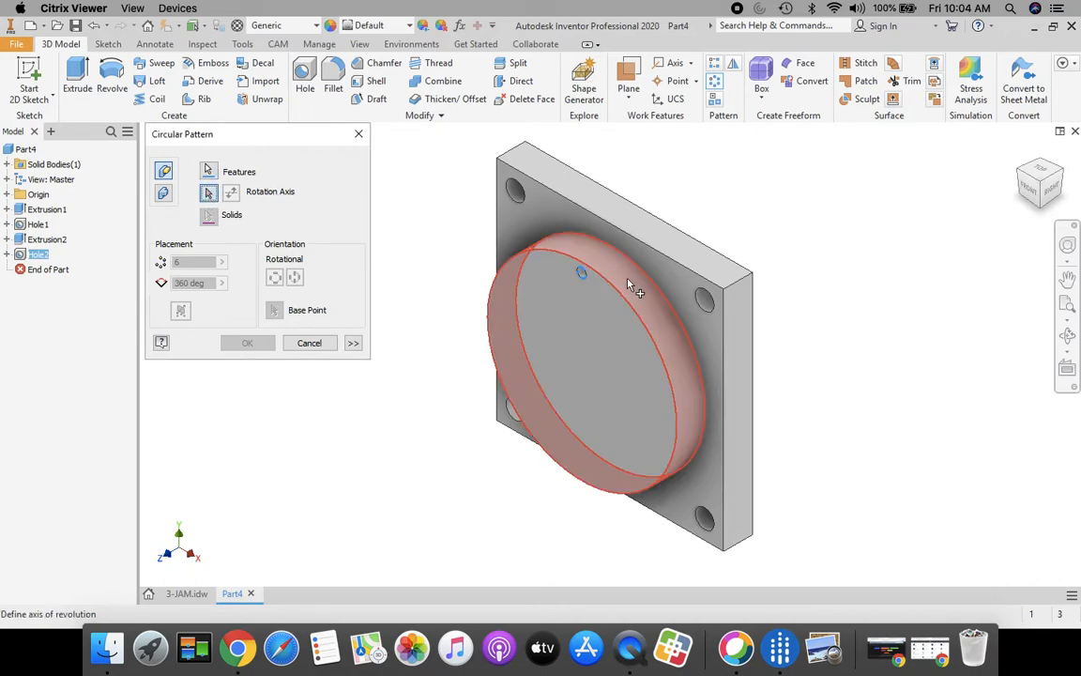
pyautogui.click(654, 315)
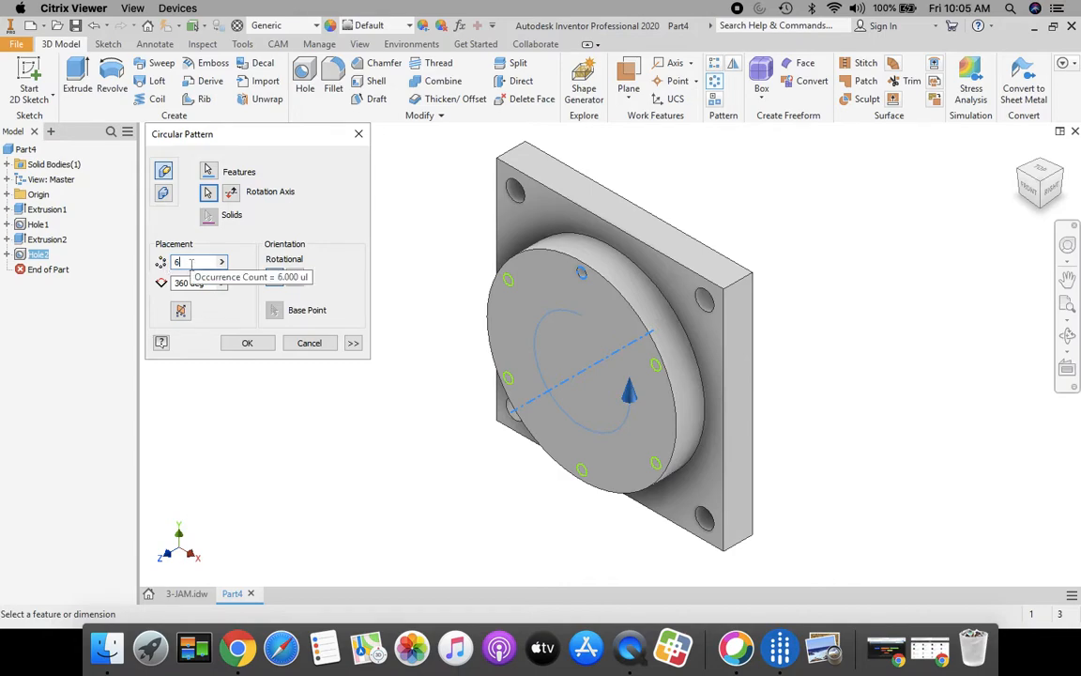
pyautogui.click(247, 344)
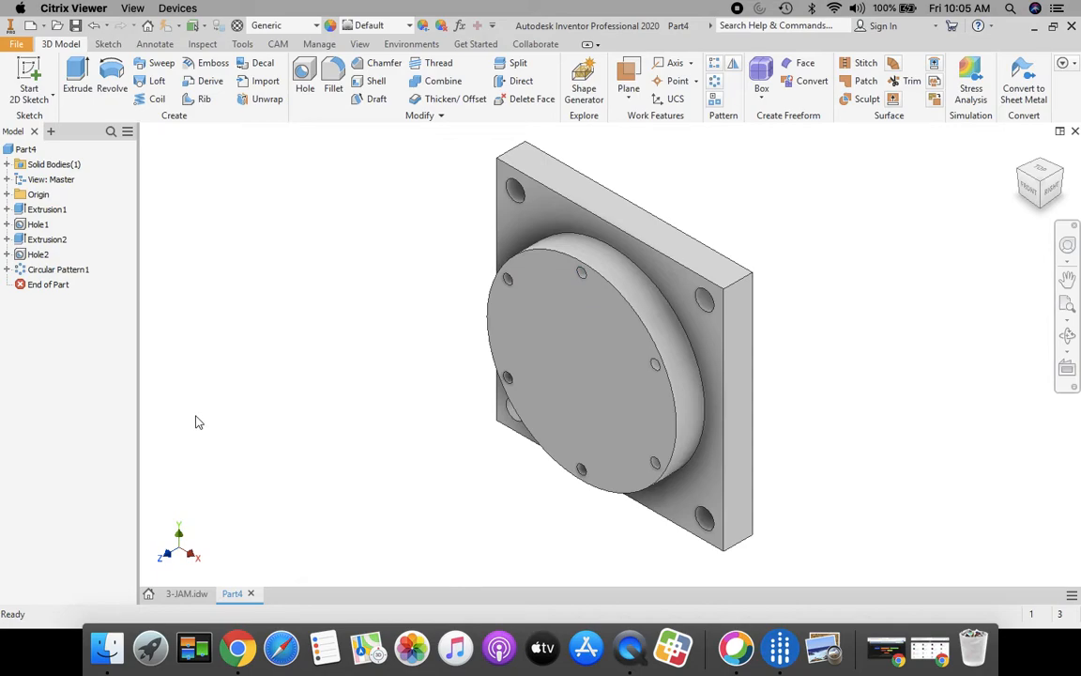
# - Check the central recess on the 3-JAM drawing and start a new sketch on the boss's front face
pyautogui.click(182, 594)
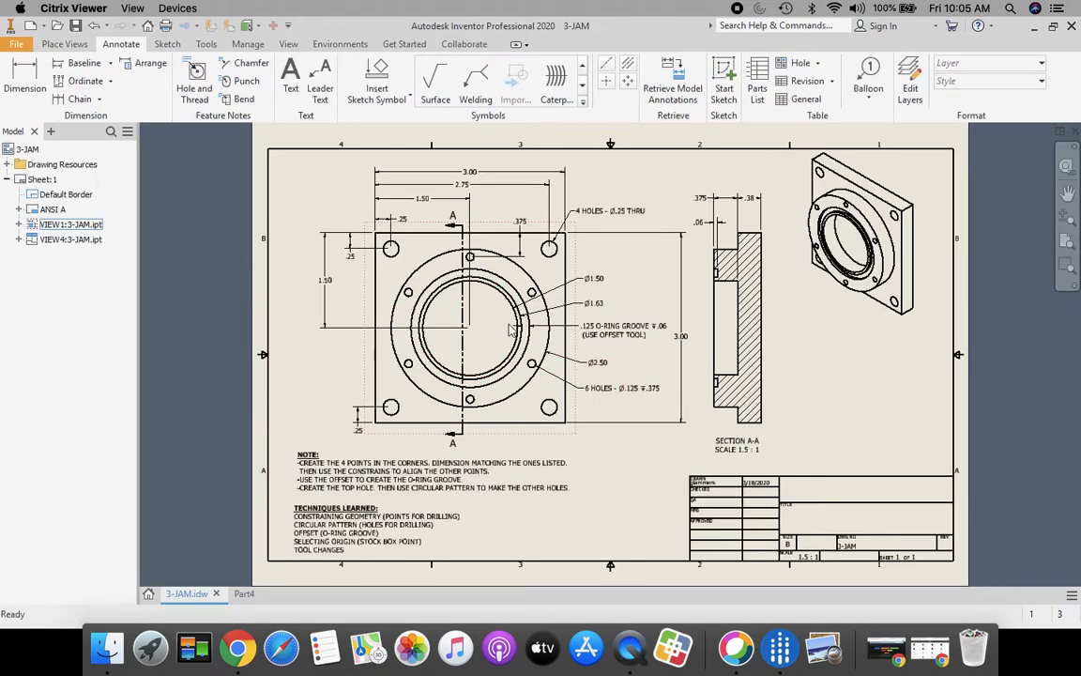
pyautogui.moveTo(464, 358); pyautogui.dragTo(441, 272)
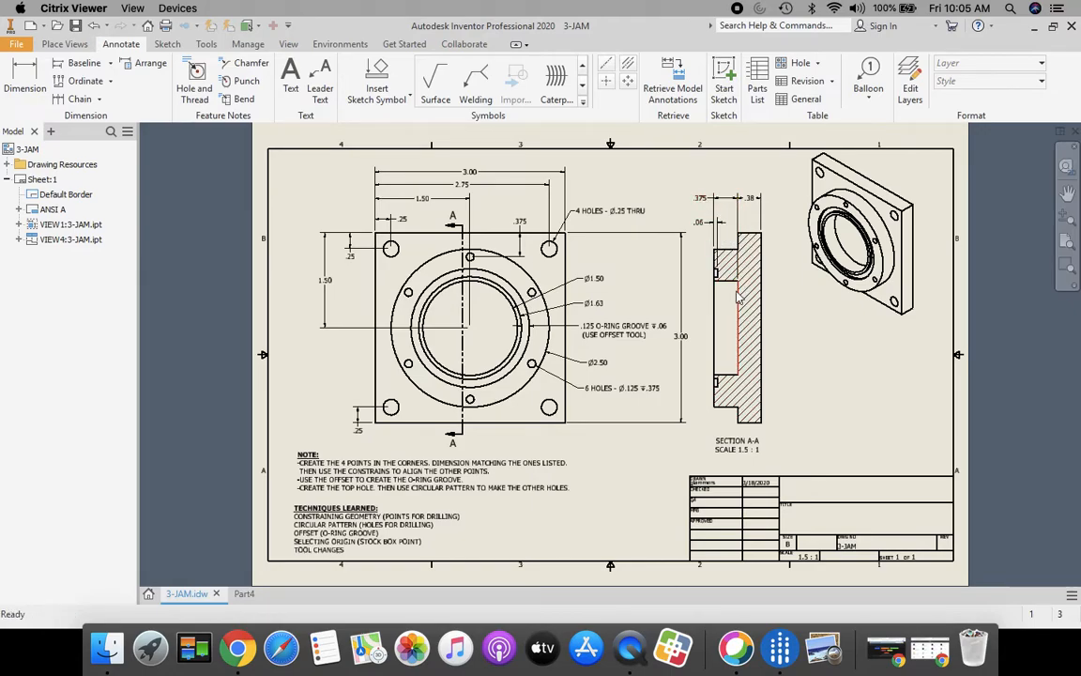
pyautogui.click(244, 594)
pyautogui.click(35, 73)
pyautogui.click(605, 354)
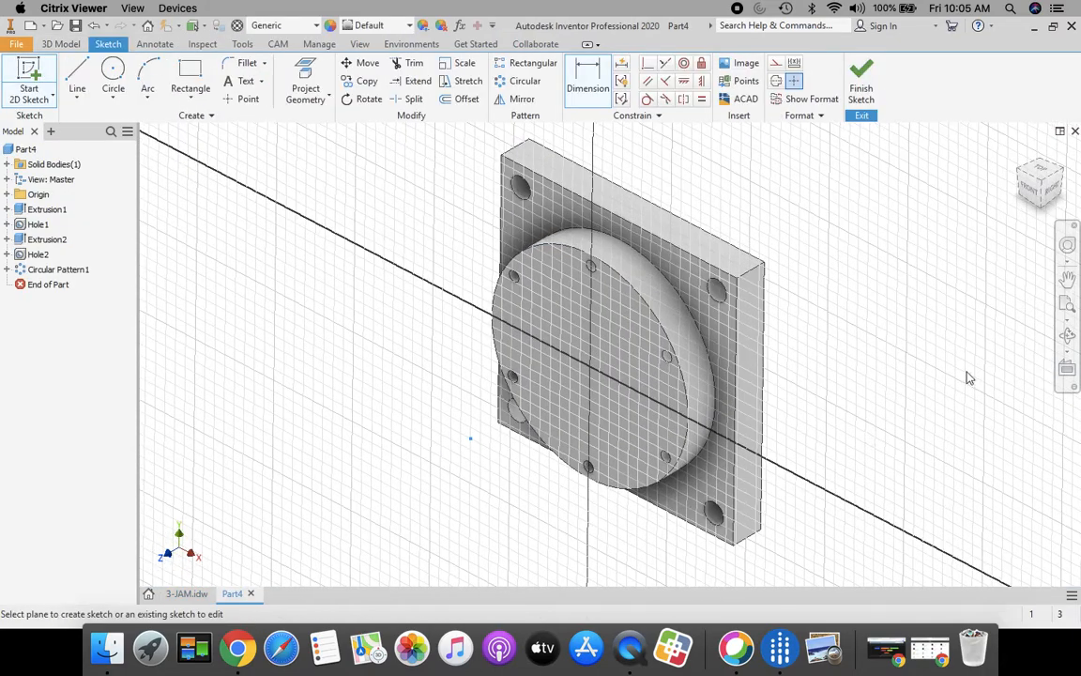
# - Draw a 1.5 in diameter circle centered on the boss face and finish the sketch
pyautogui.click(113, 75)
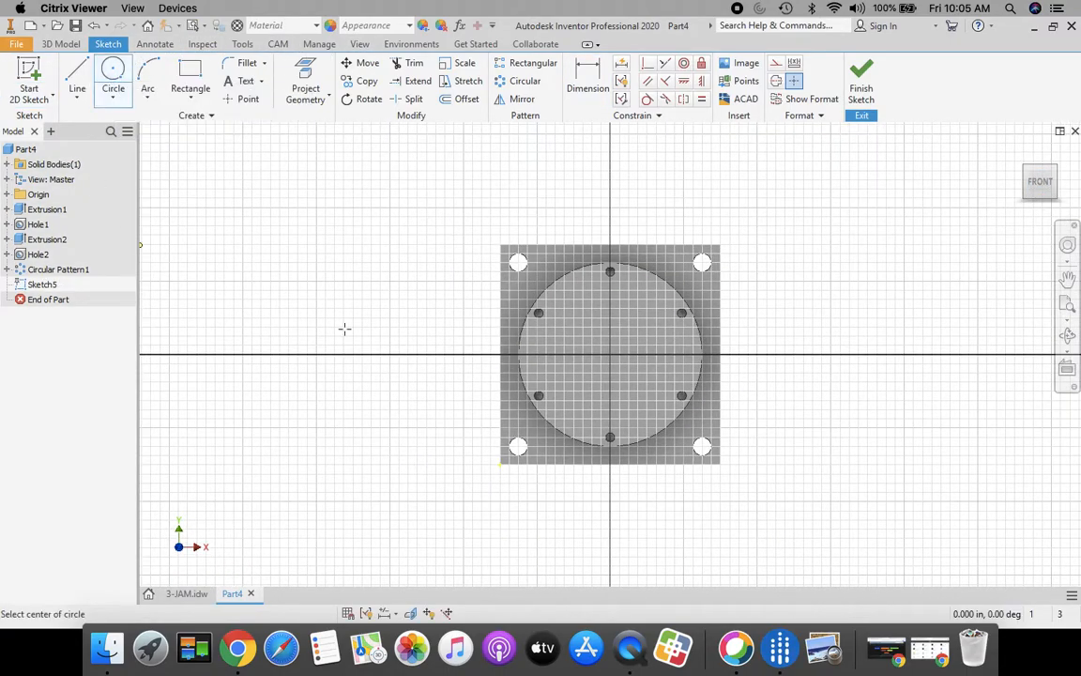
pyautogui.click(610, 353)
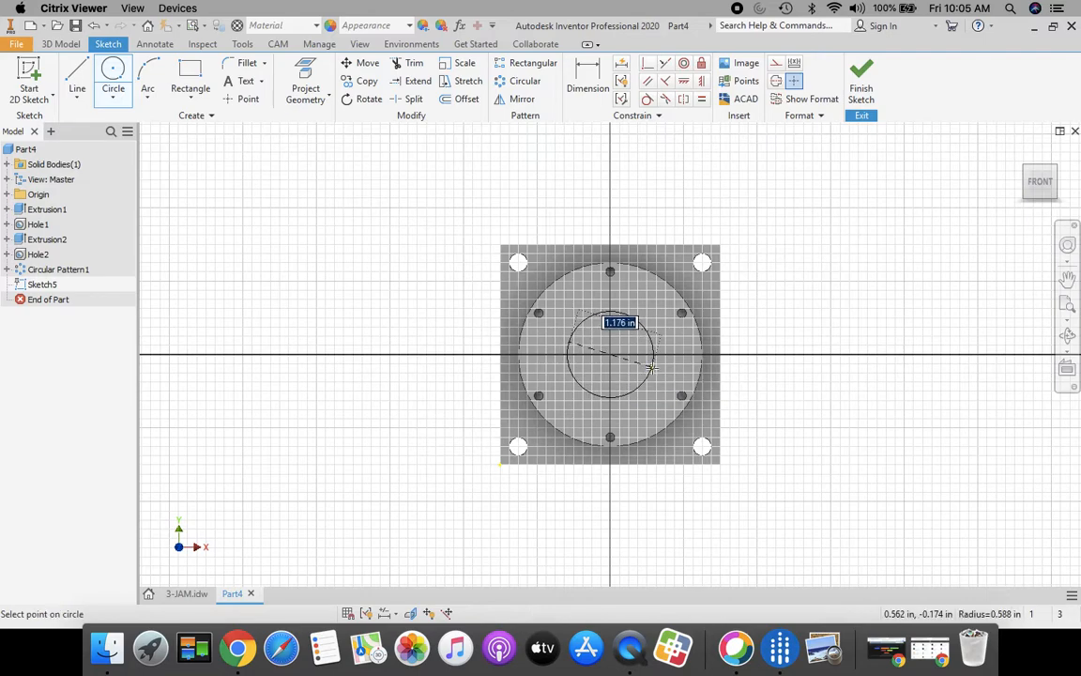
pyautogui.write('1')
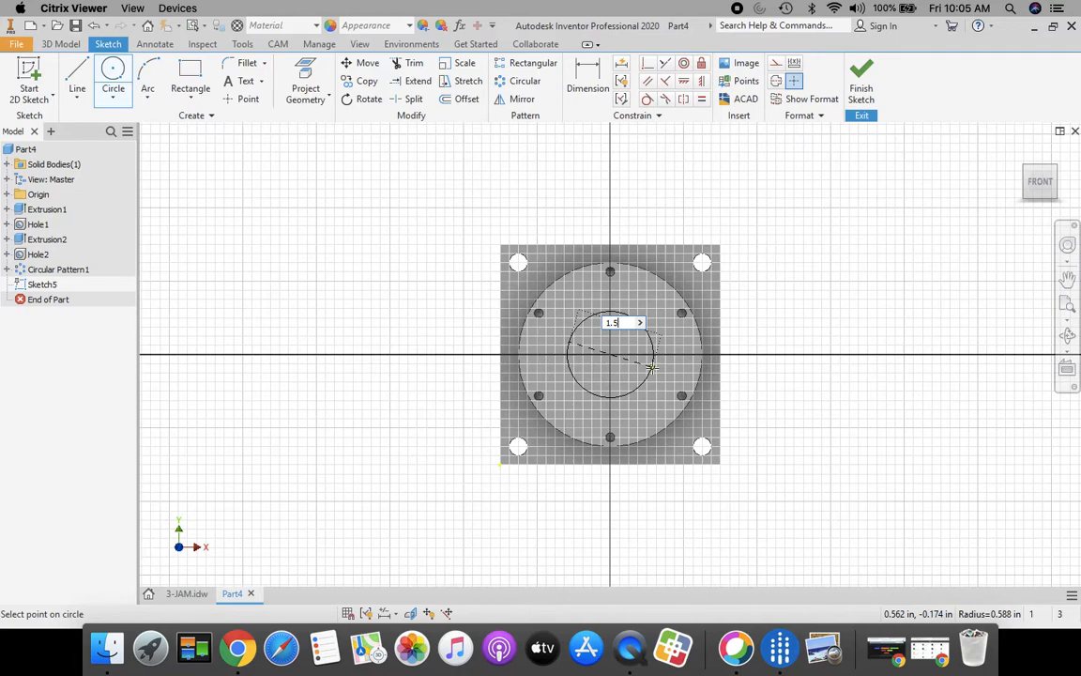
pyautogui.write('.5')
pyautogui.press('Return')
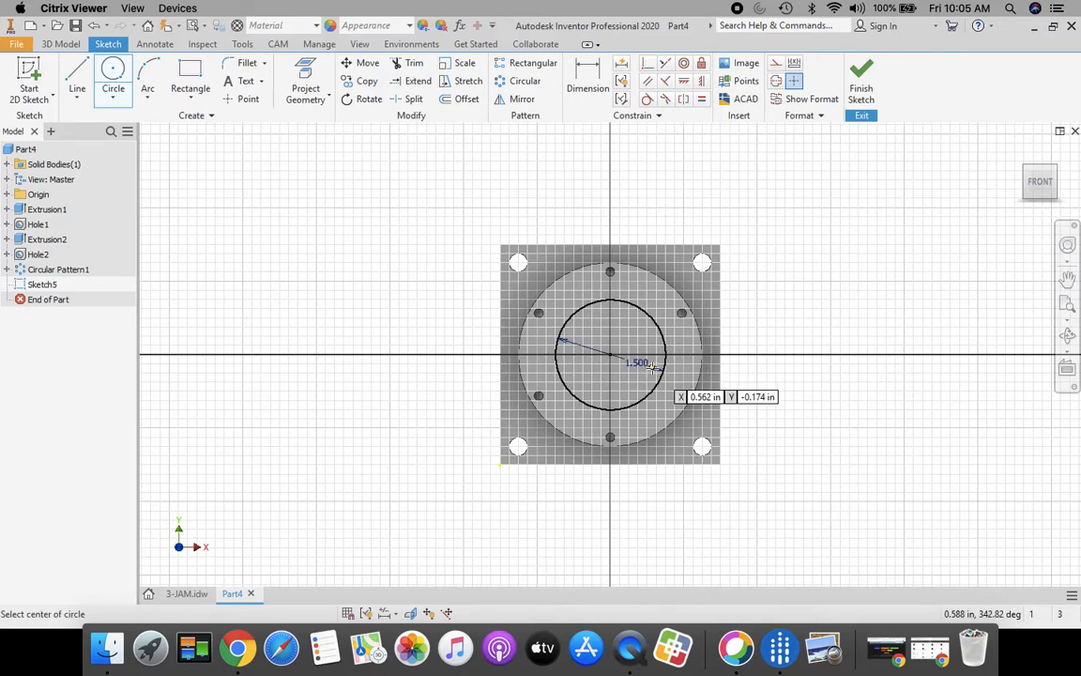
pyautogui.click(864, 75)
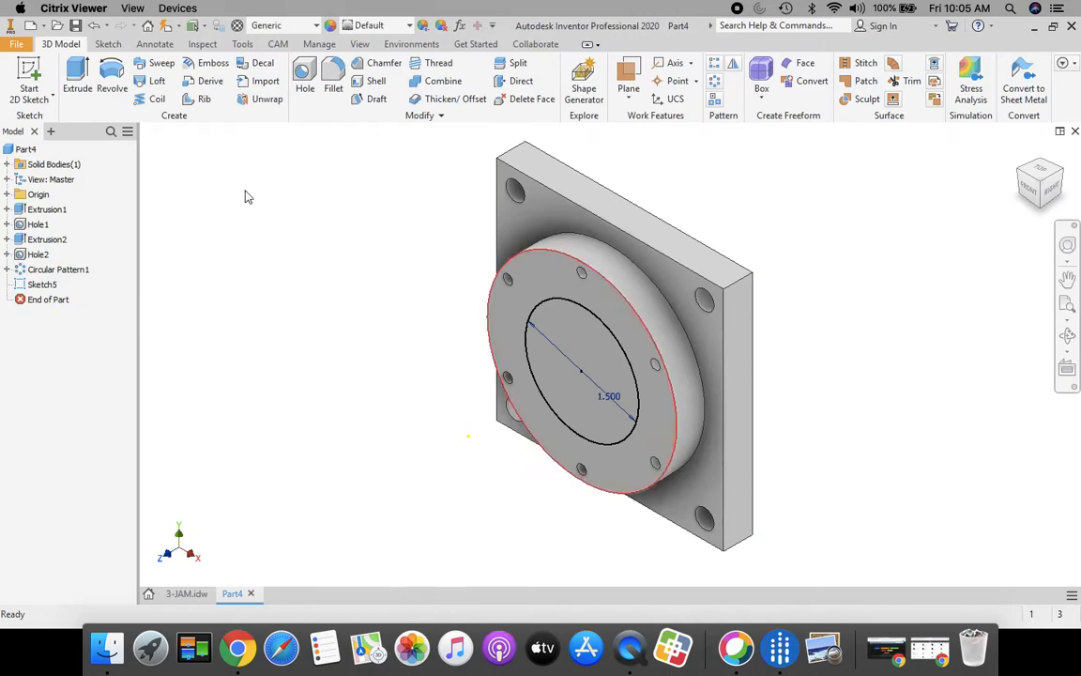
# - Extrude the 1.5 in circle as a cut .375 in deep, with the direction flipped into the boss
pyautogui.click(73, 80)
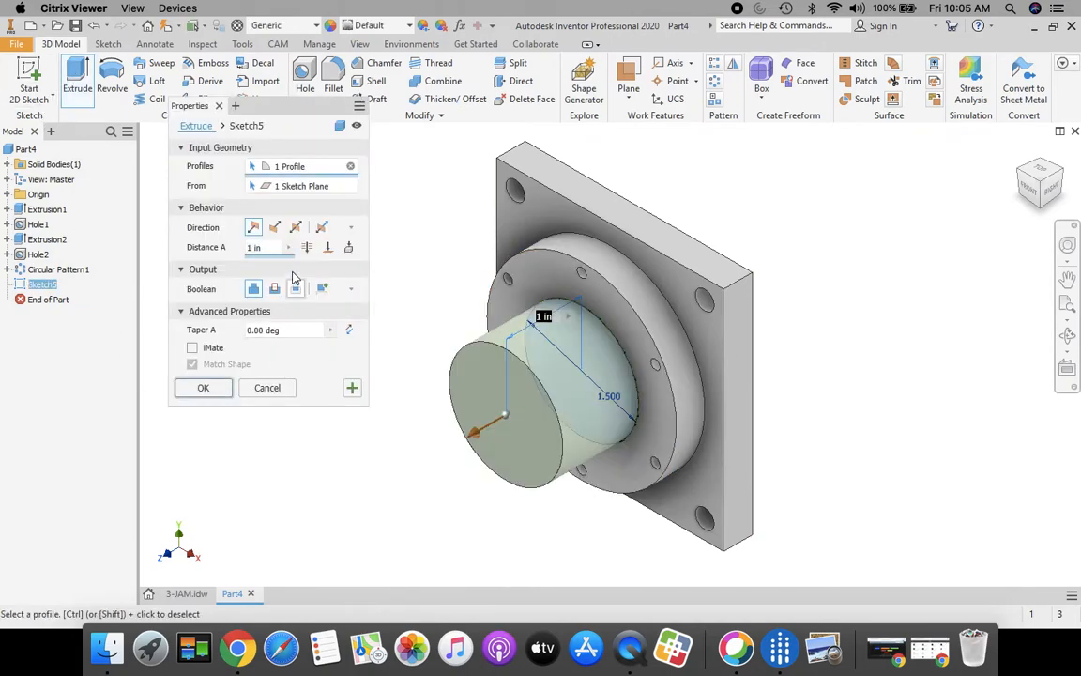
pyautogui.click(266, 247)
pyautogui.press('BackSpace')
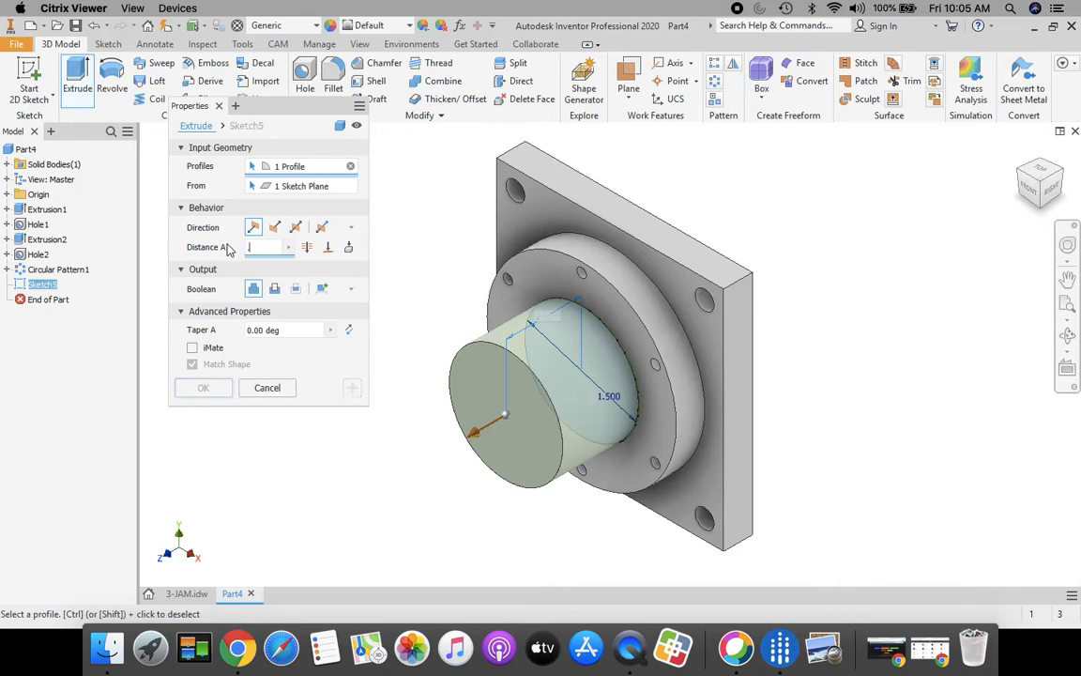
pyautogui.write('.375')
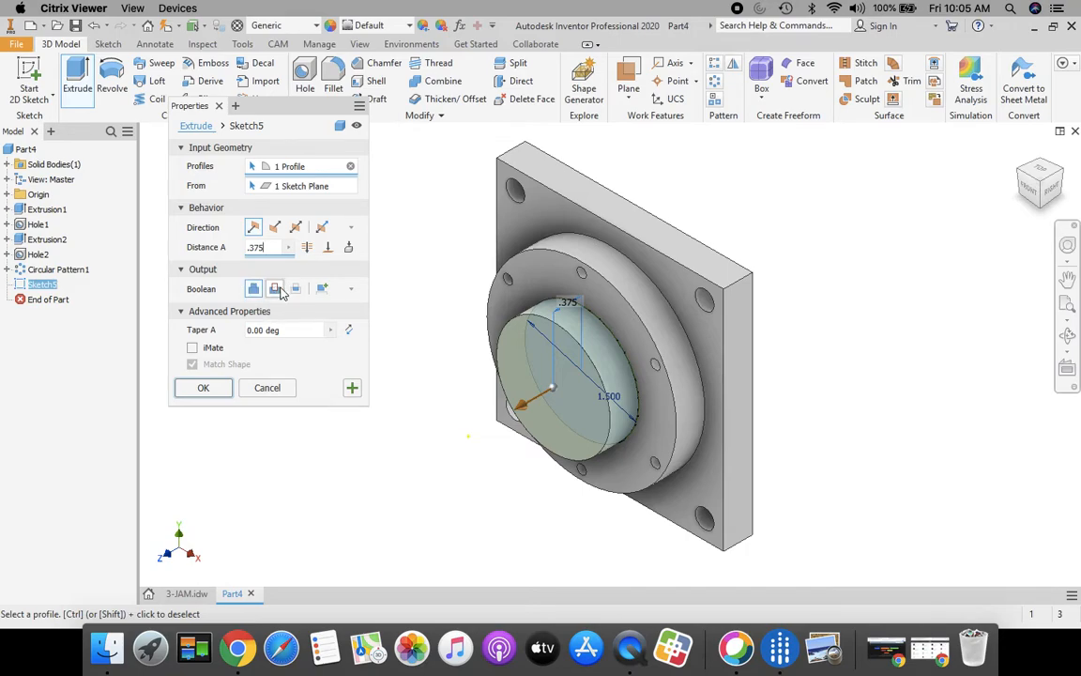
pyautogui.click(274, 289)
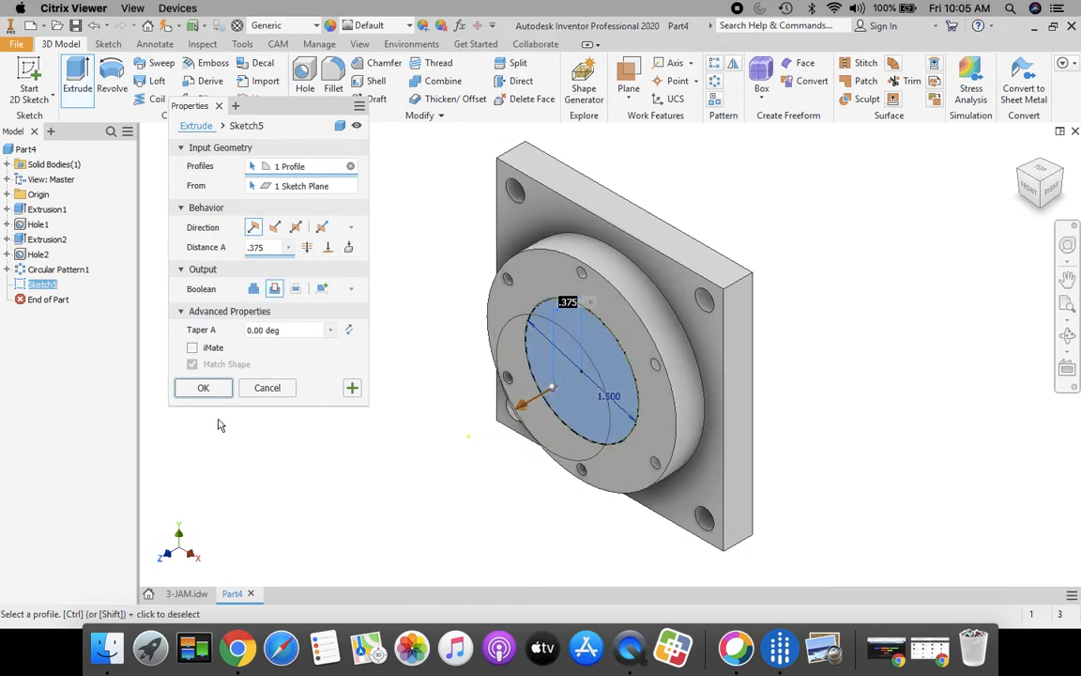
pyautogui.click(203, 389)
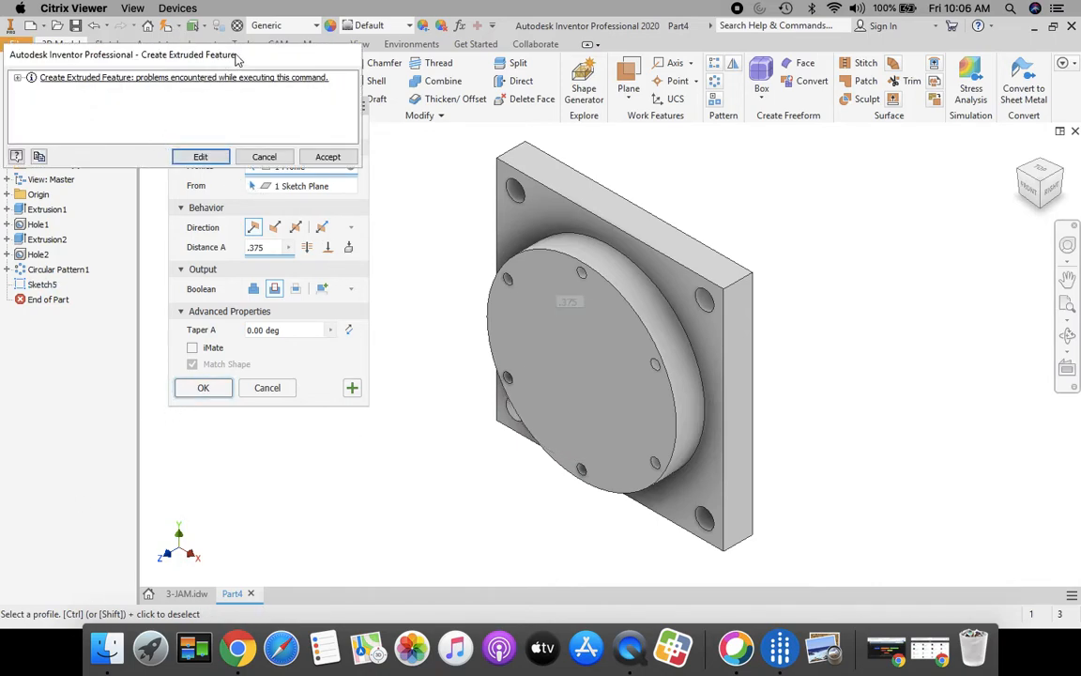
pyautogui.moveTo(215, 55); pyautogui.dragTo(405, 143)
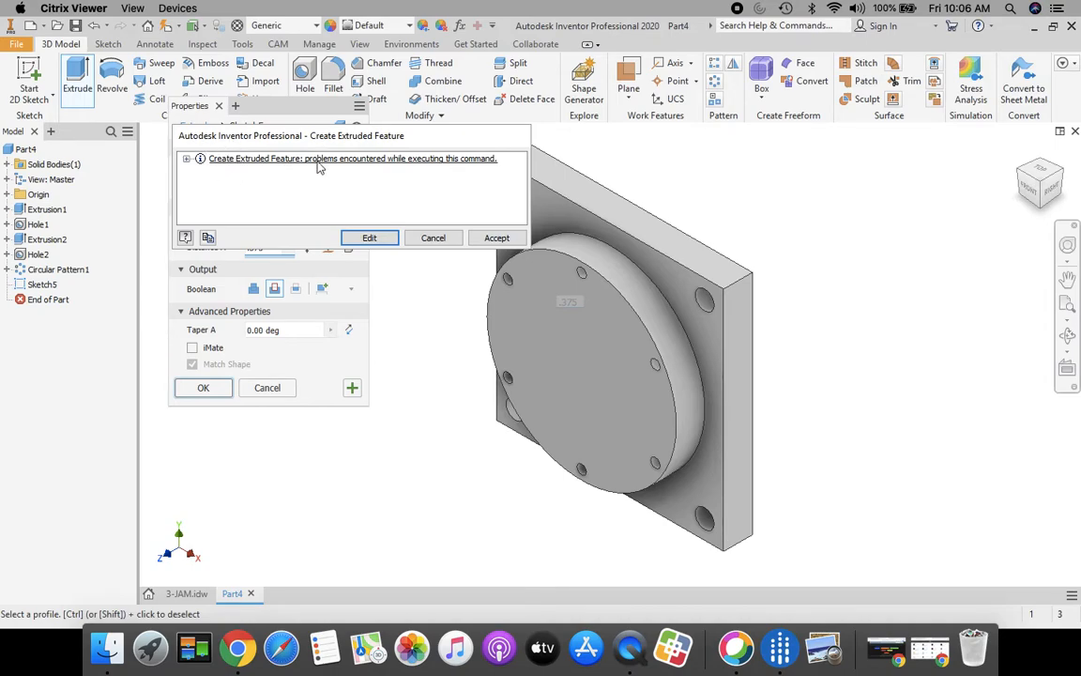
pyautogui.click(370, 239)
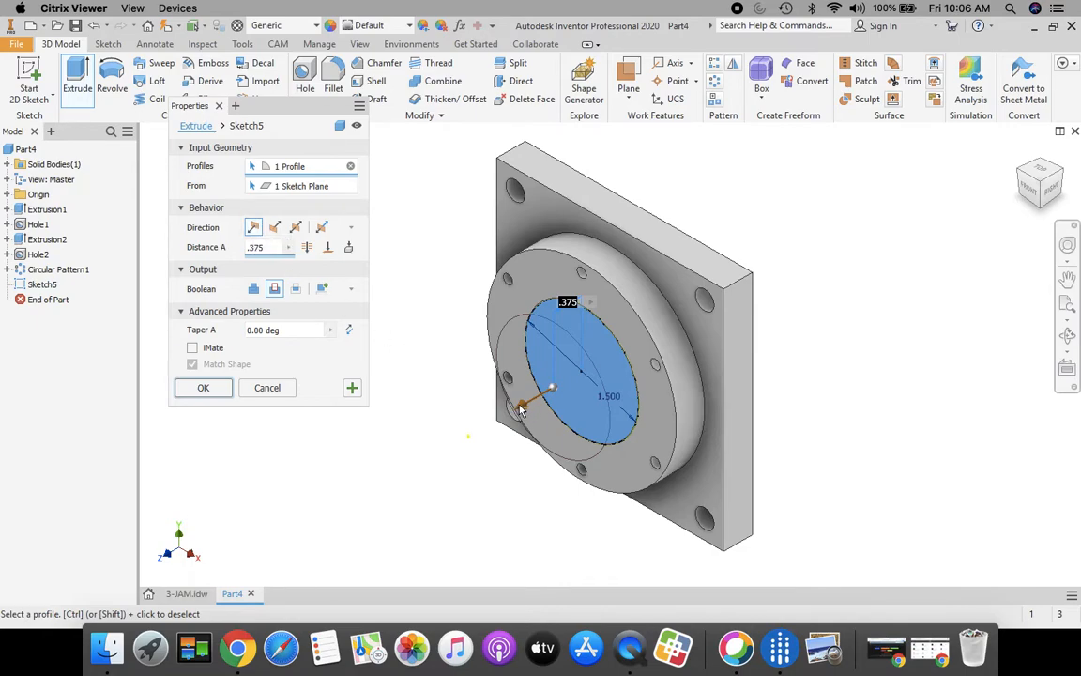
pyautogui.click(275, 228)
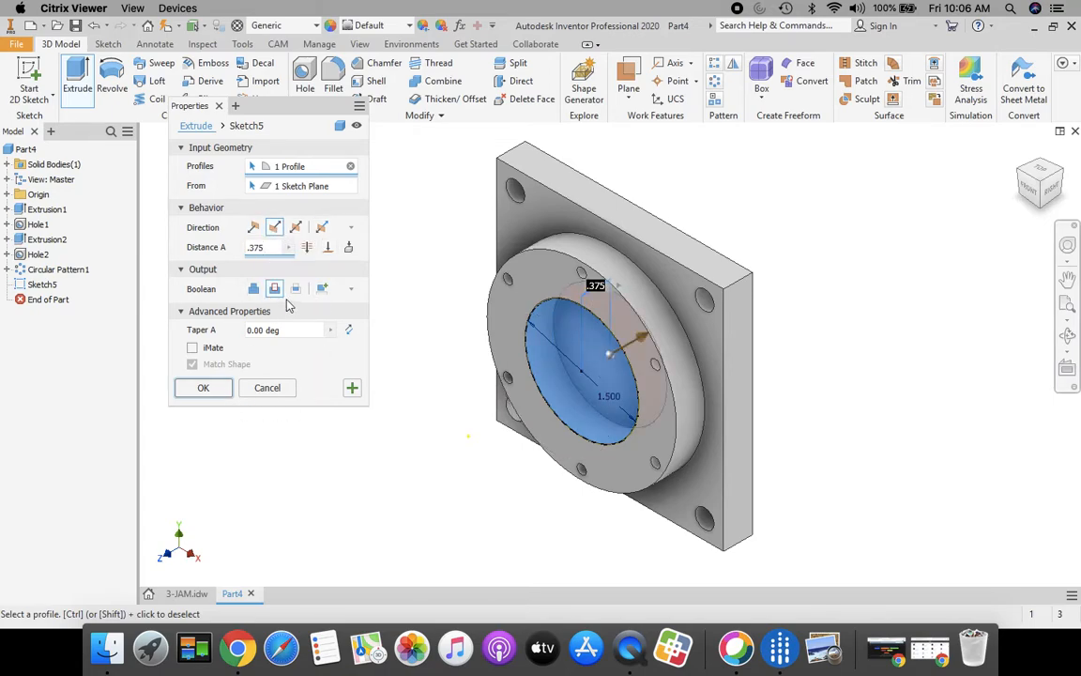
pyautogui.click(205, 387)
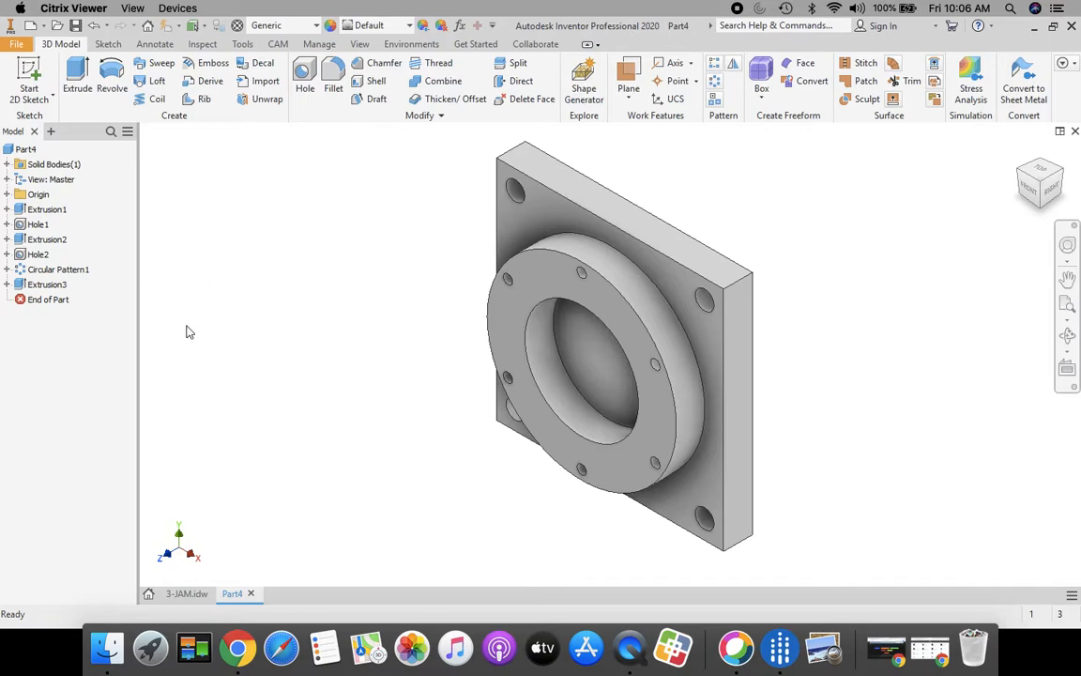
# - Check the O-ring groove dimensions on the 3-JAM drawing and start a new sketch on the boss's front ring face
pyautogui.click(182, 593)
pyautogui.moveTo(544, 336); pyautogui.dragTo(604, 309)
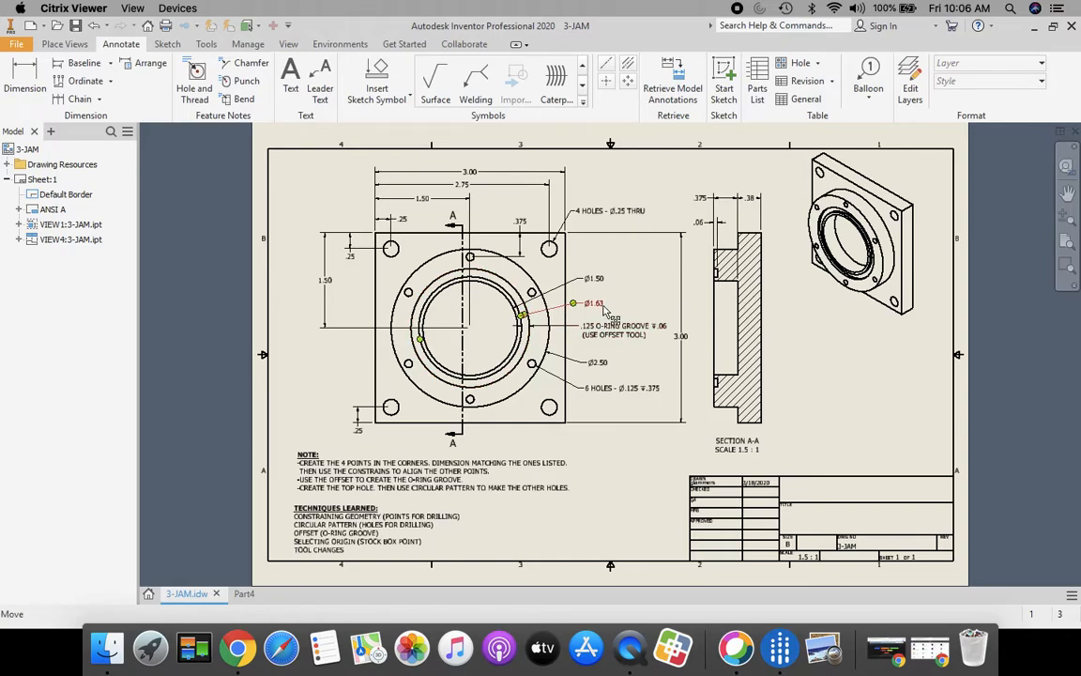
pyautogui.scroll(-3, 606, 310)
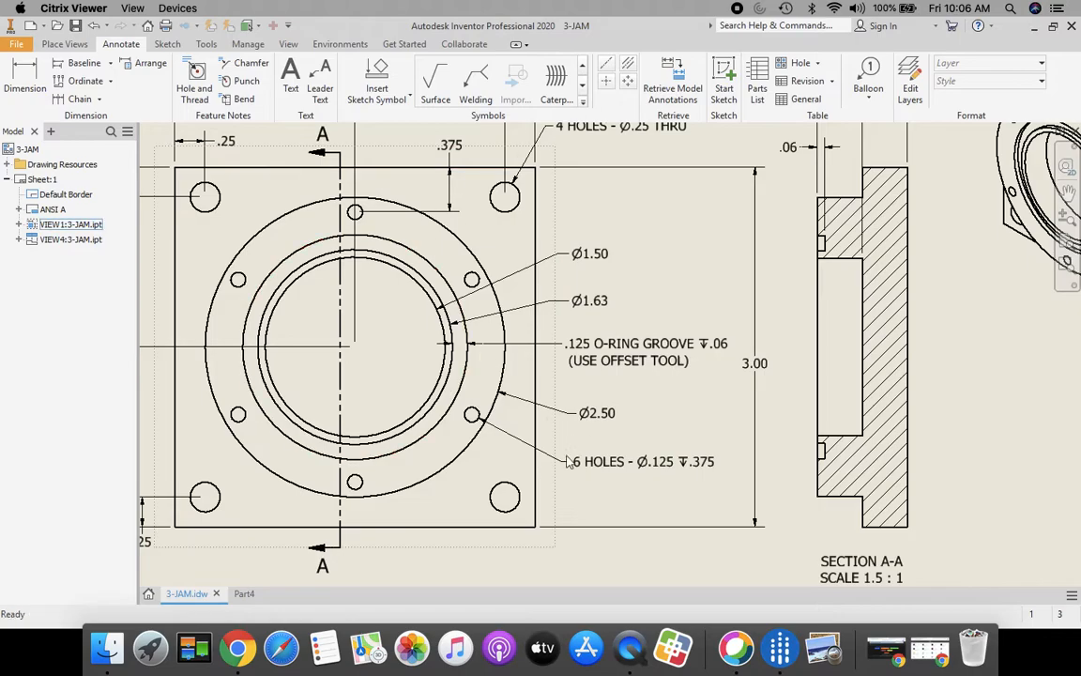
pyautogui.click(246, 594)
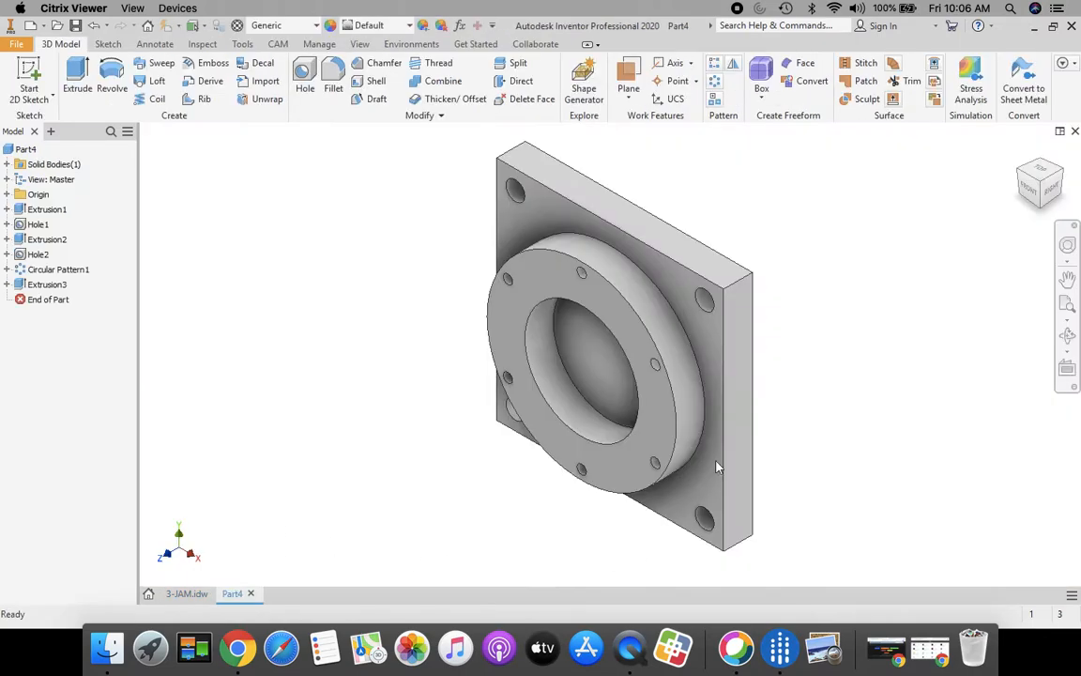
pyautogui.click(28, 72)
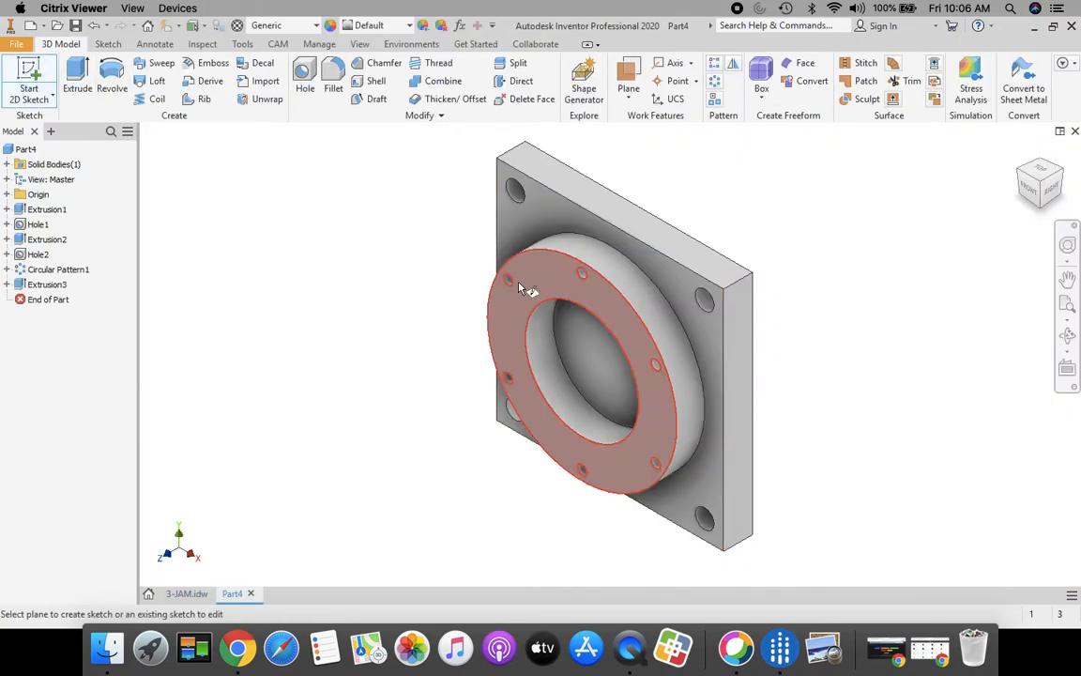
pyautogui.click(543, 282)
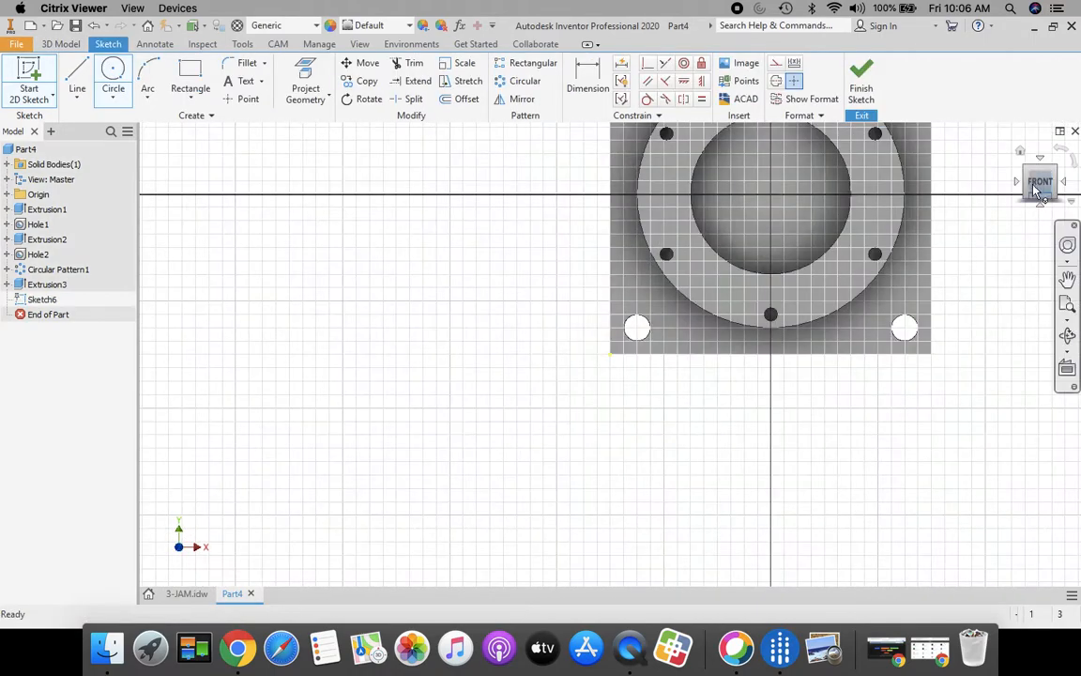
# - Draw a 1.63 in diameter circle centered on the boss face, just outside the central recess
pyautogui.click(1040, 183)
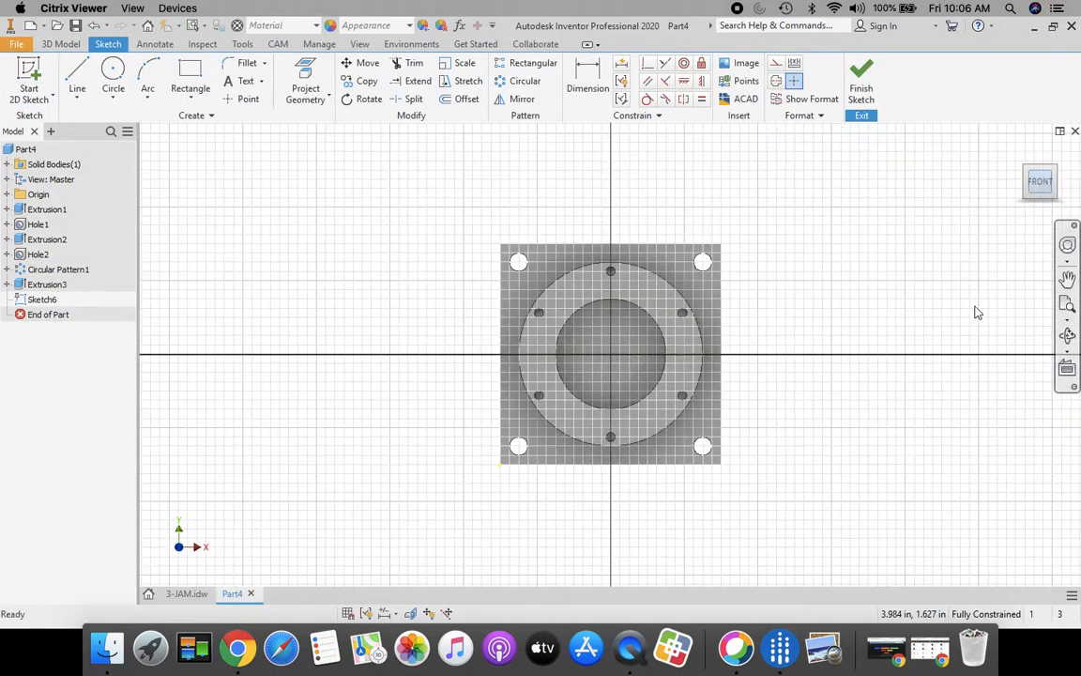
pyautogui.click(1070, 306)
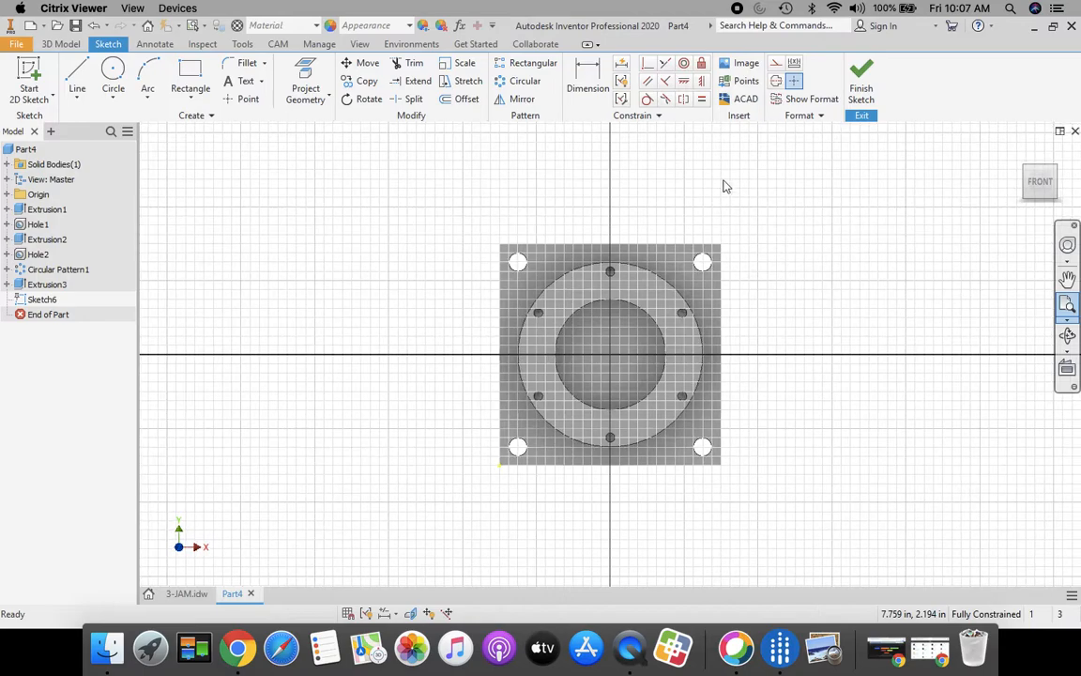
pyautogui.scroll(3, 574, 283)
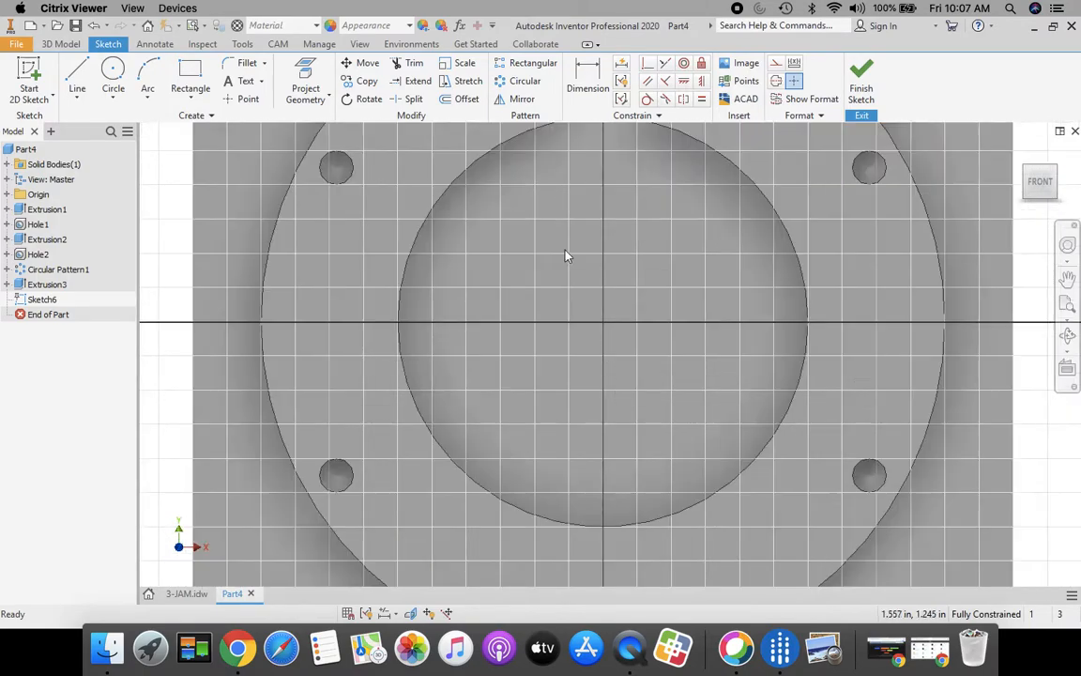
pyautogui.scroll(-2, 593, 268)
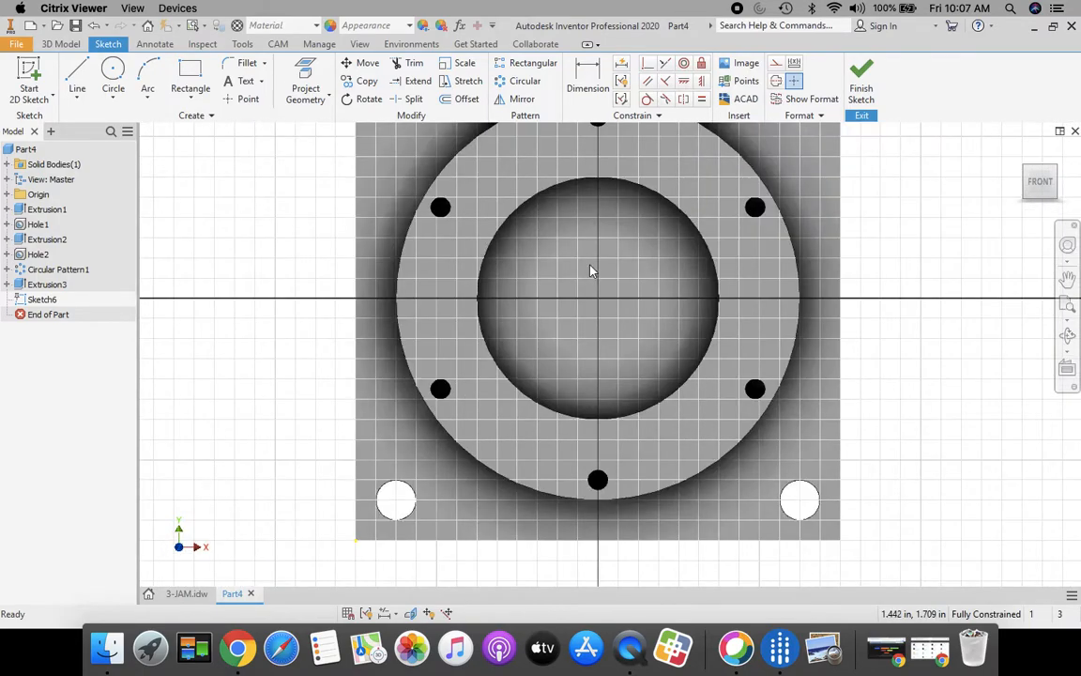
pyautogui.scroll(-3, 1044, 267)
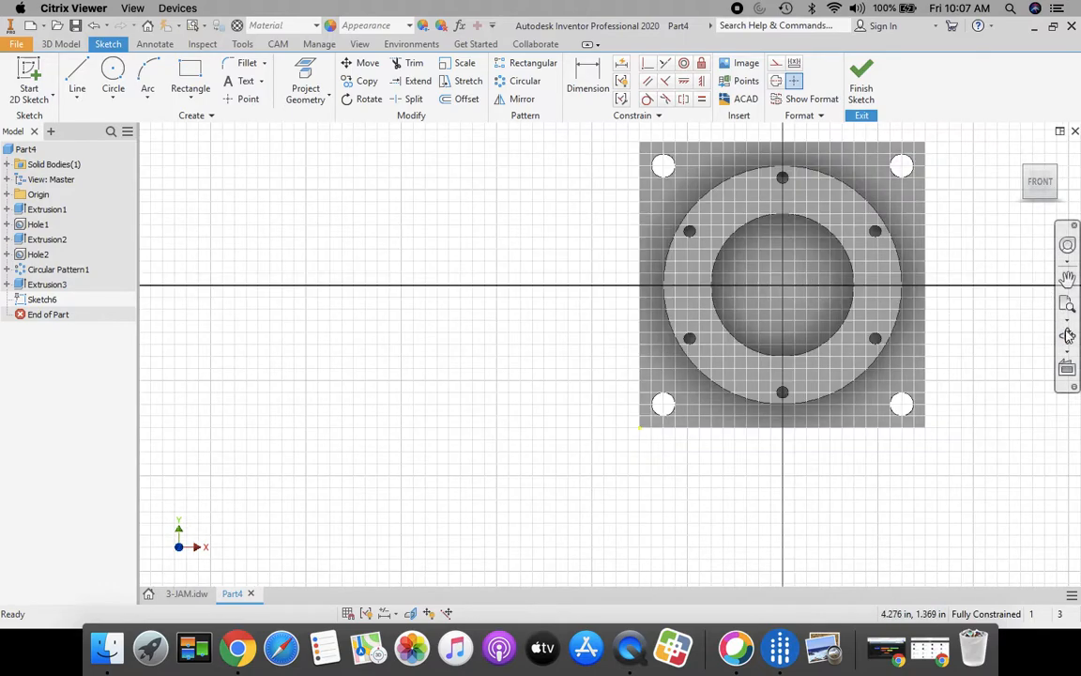
pyautogui.scroll(3, 755, 261)
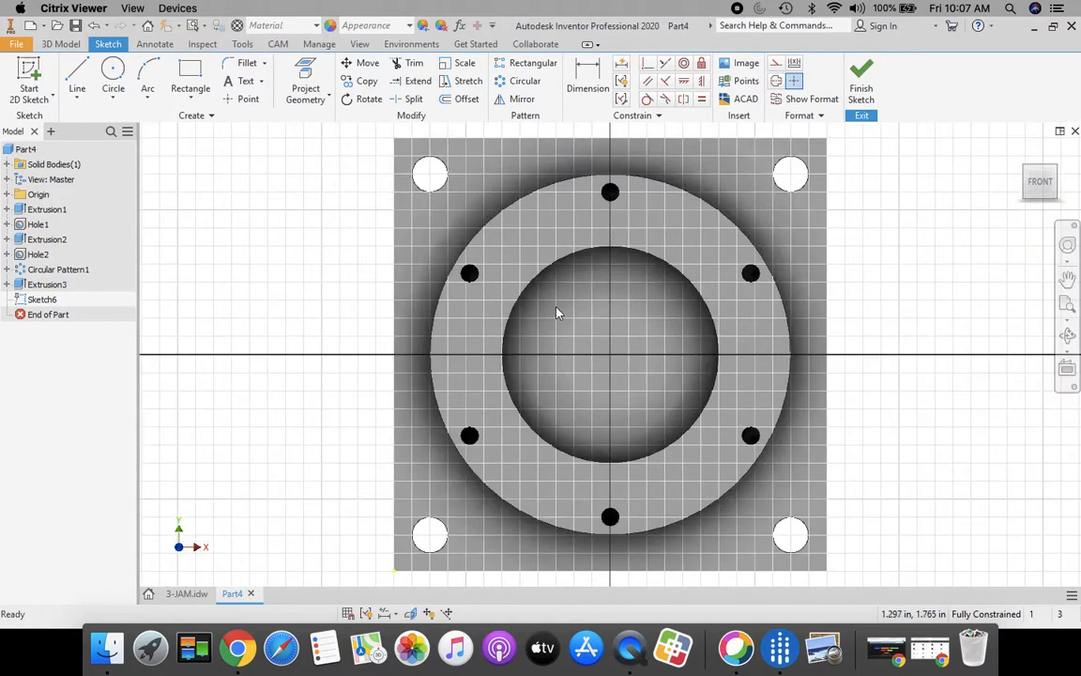
pyautogui.click(112, 75)
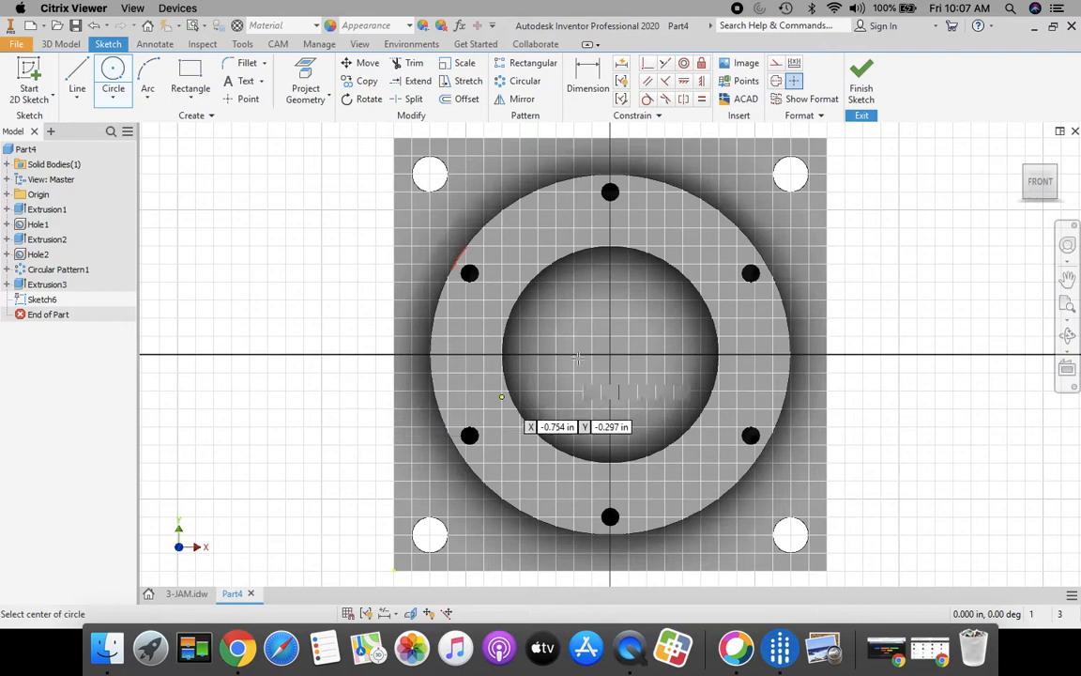
pyautogui.click(610, 357)
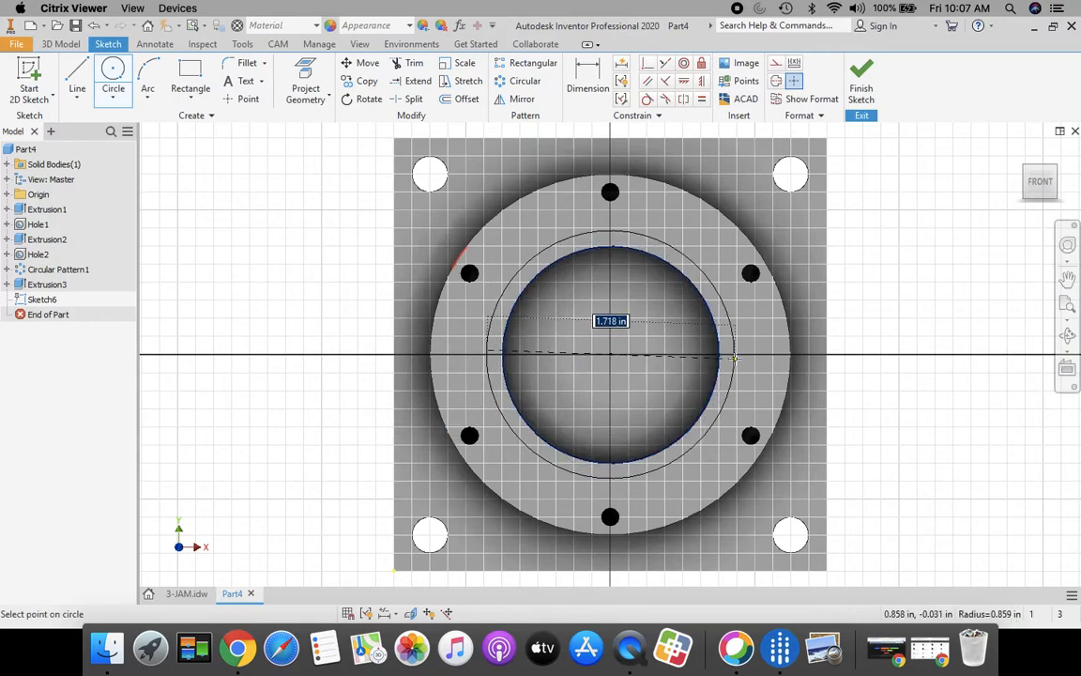
pyautogui.write('1.63')
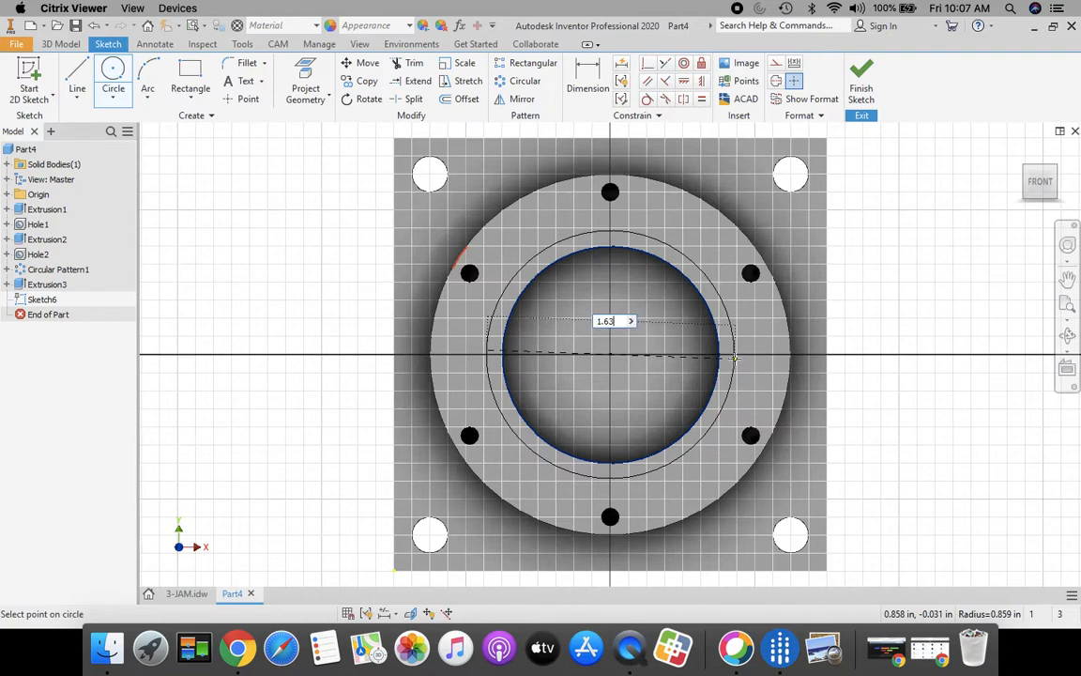
pyautogui.press('Return')
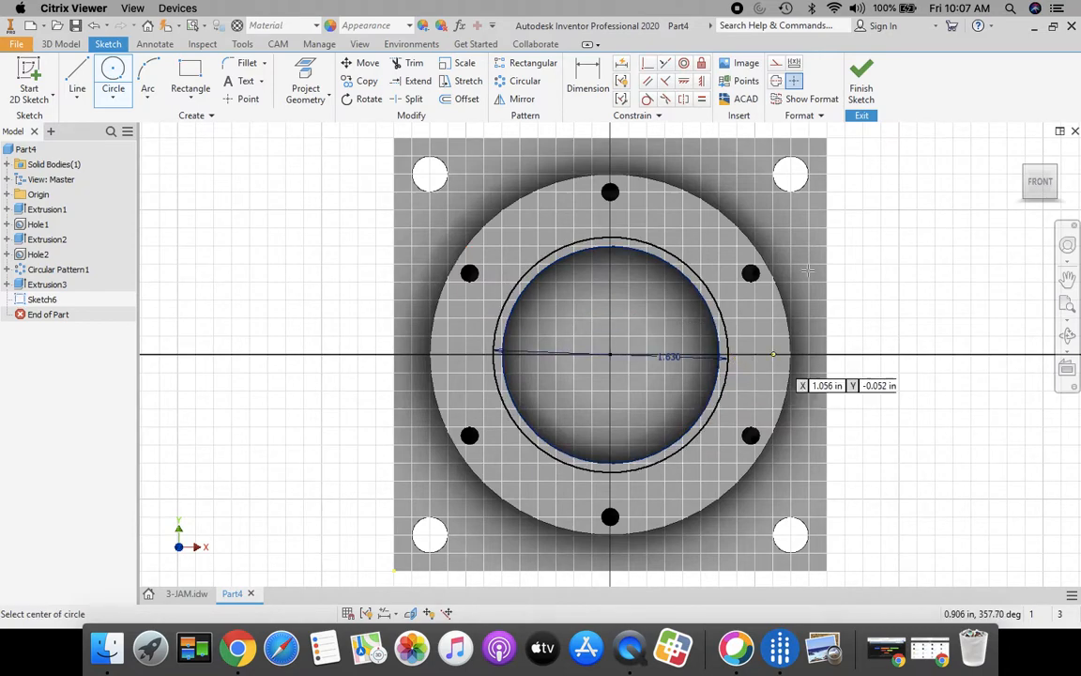
# - Offset the 1.63 in circle outward by .125 in and finish the sketch
pyautogui.click(460, 103)
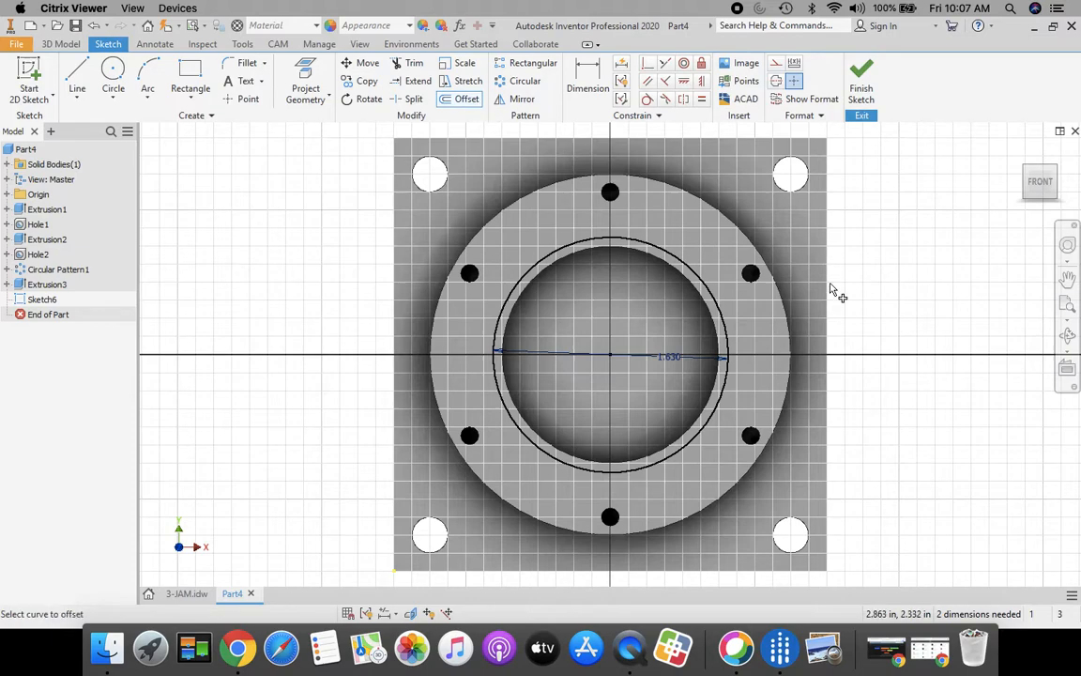
pyautogui.click(730, 343)
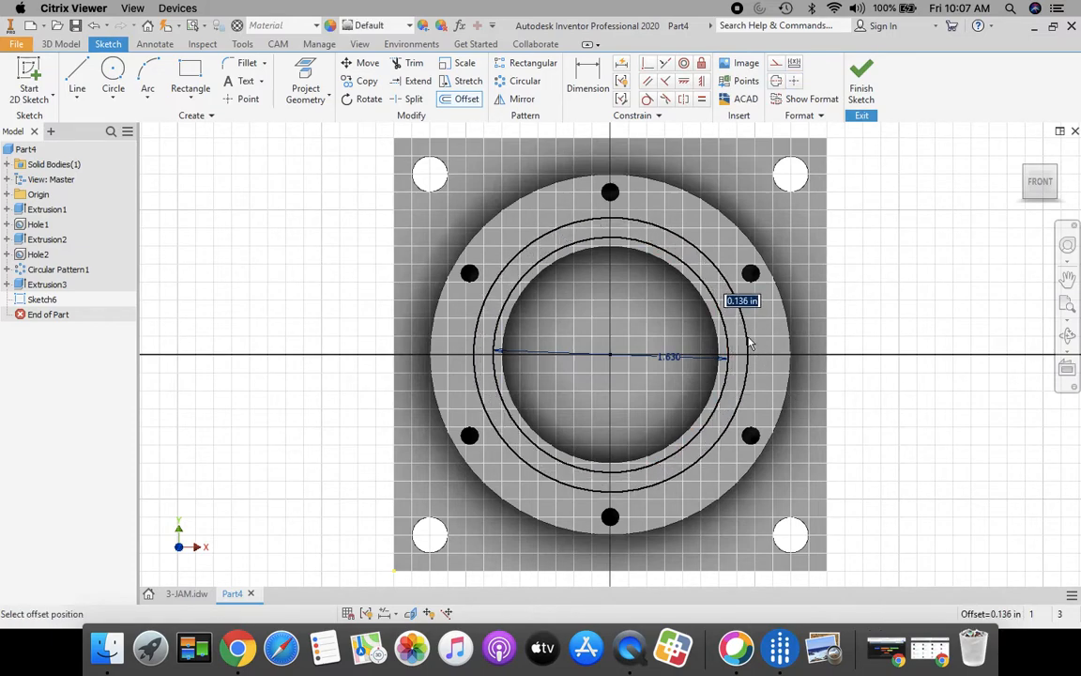
pyautogui.write('.1')
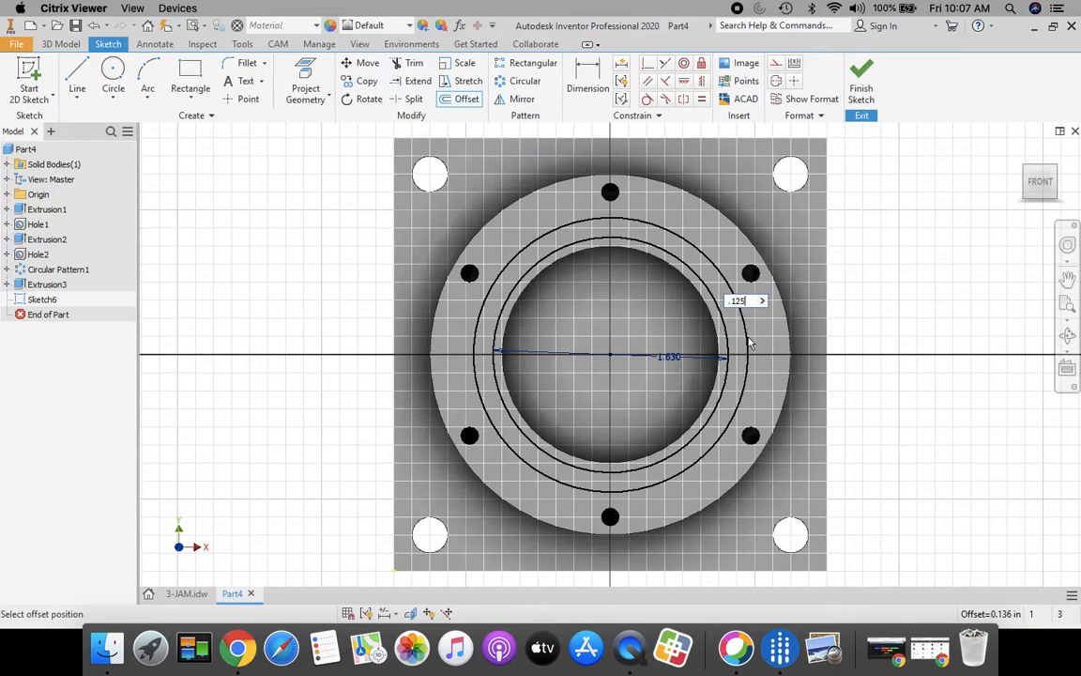
pyautogui.write('25')
pyautogui.press('Return')
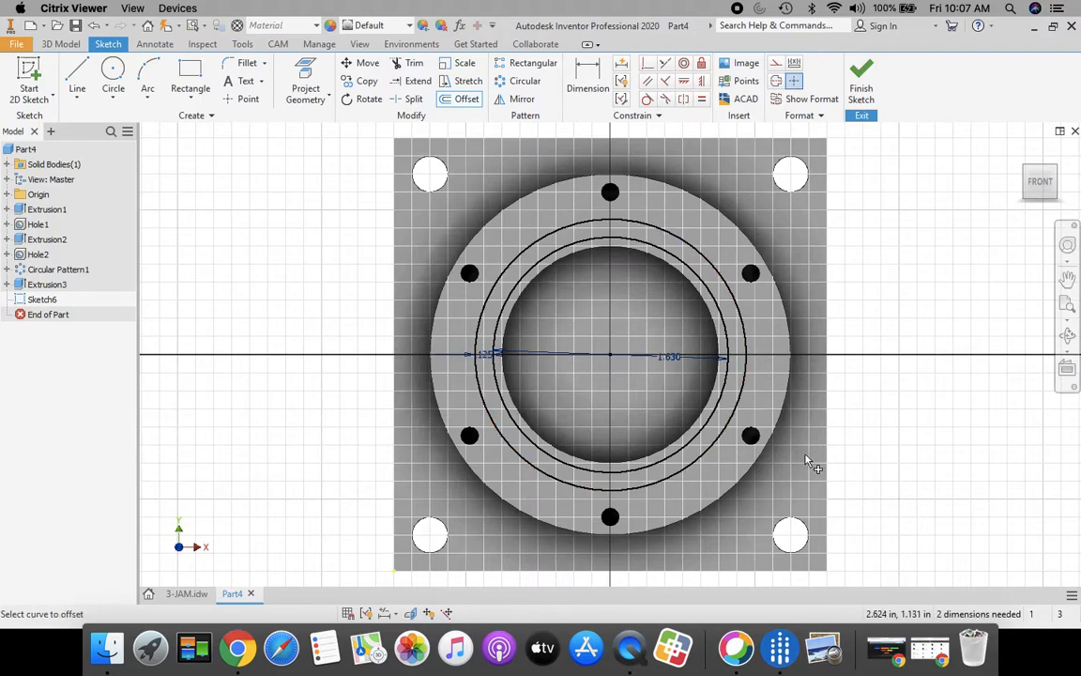
pyautogui.click(863, 94)
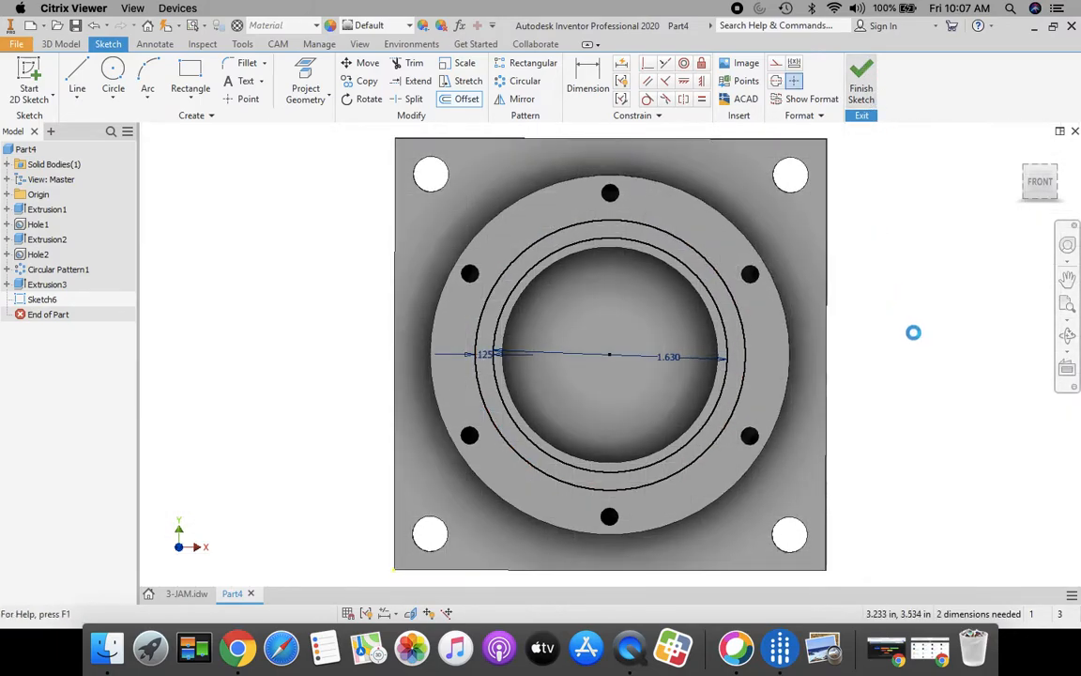
# - Extrude the ring between the two circles as a cut .06 in deep, with the direction flipped into the boss
pyautogui.click(78, 82)
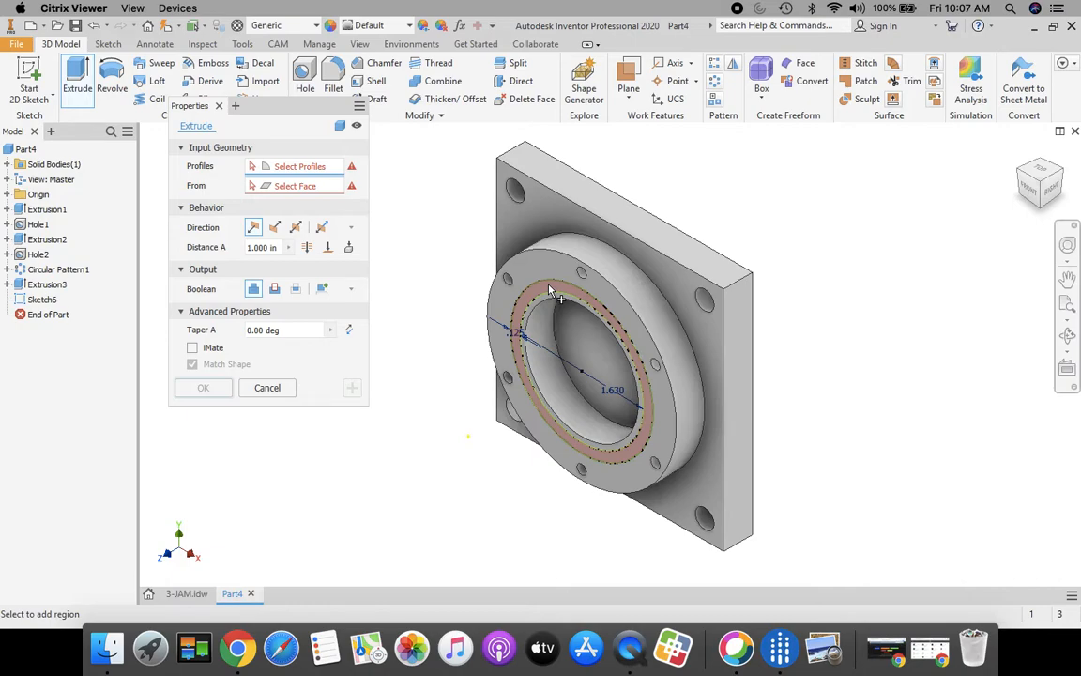
pyautogui.click(548, 286)
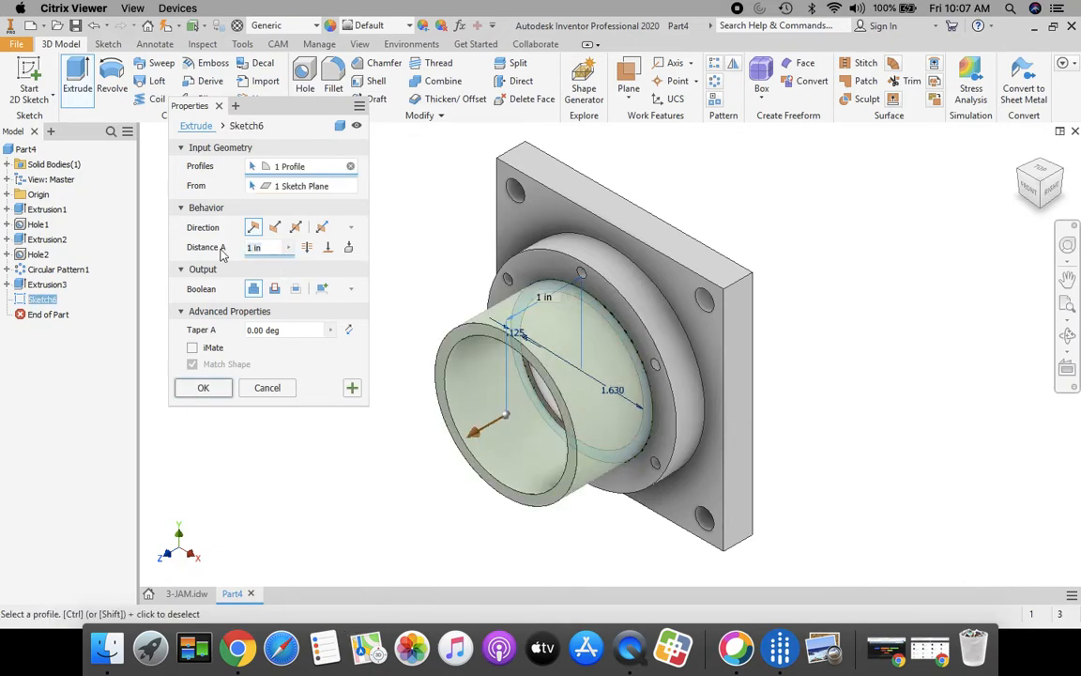
pyautogui.press('BackSpace')
pyautogui.write('.06')
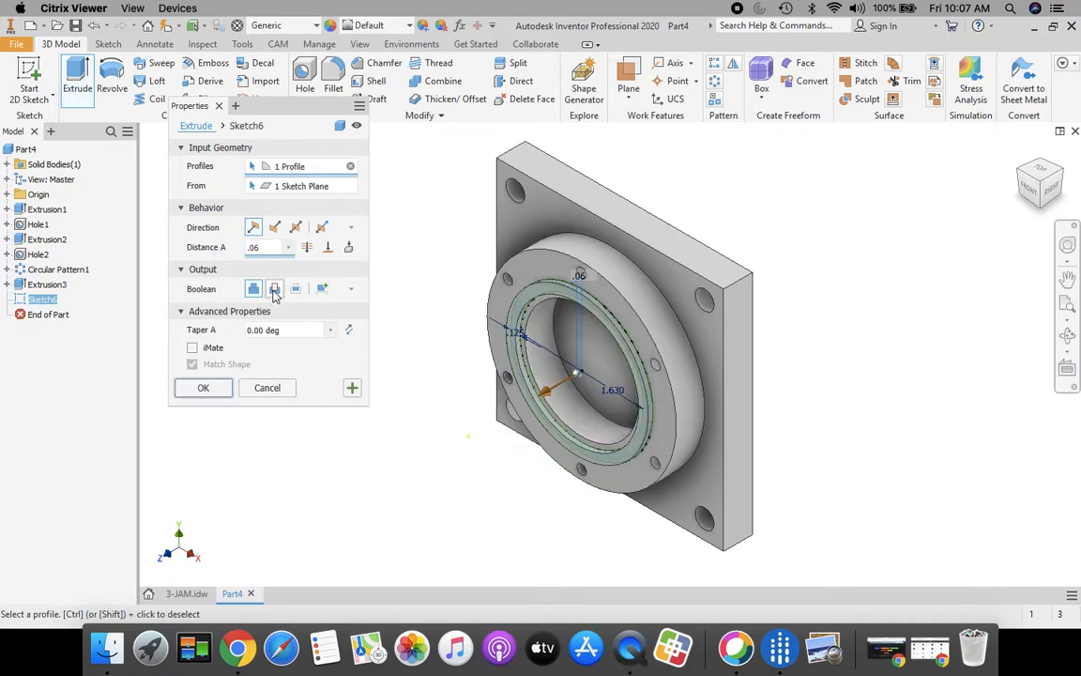
pyautogui.click(275, 291)
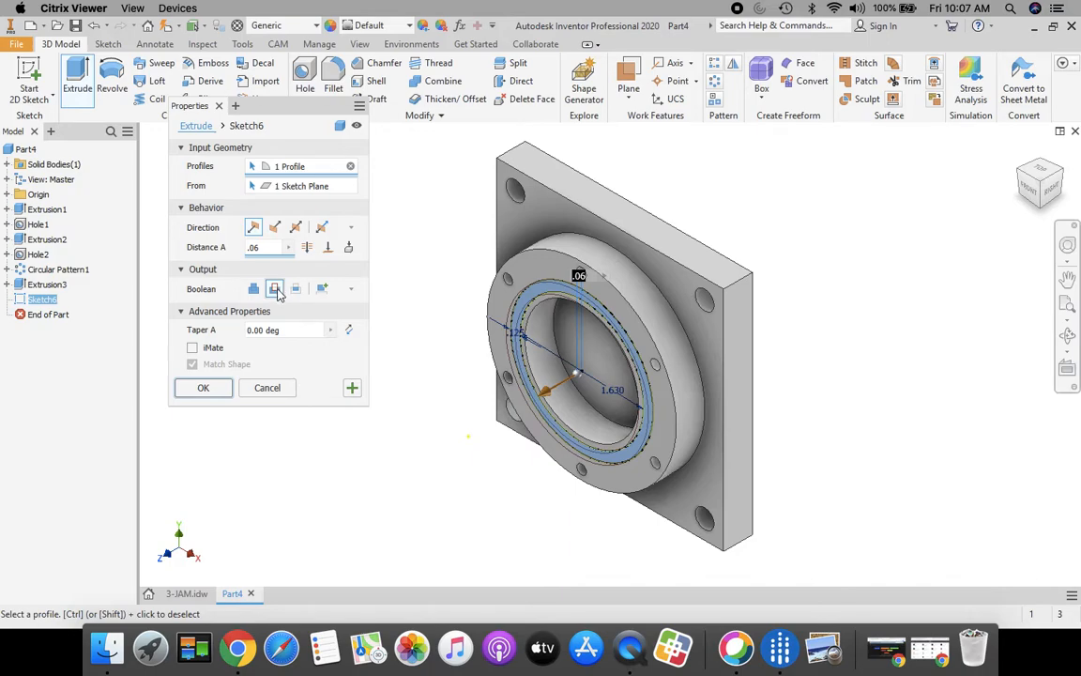
pyautogui.click(274, 228)
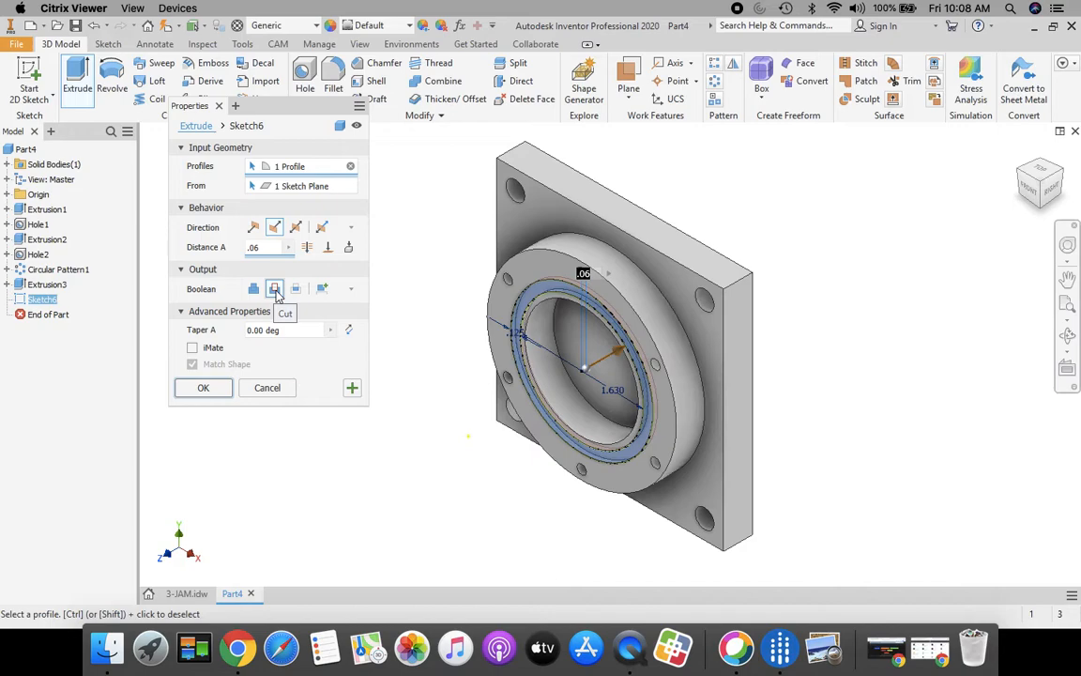
pyautogui.click(204, 388)
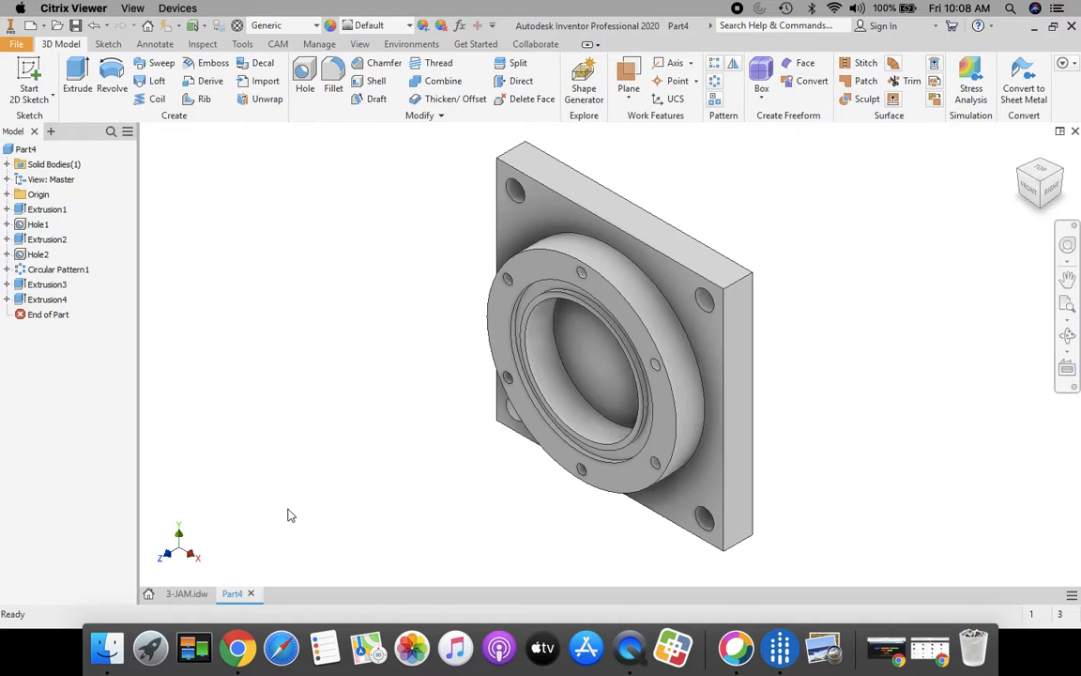
# - Change the part's appearance to Orange from the Inventor Material Library
pyautogui.click(408, 27)
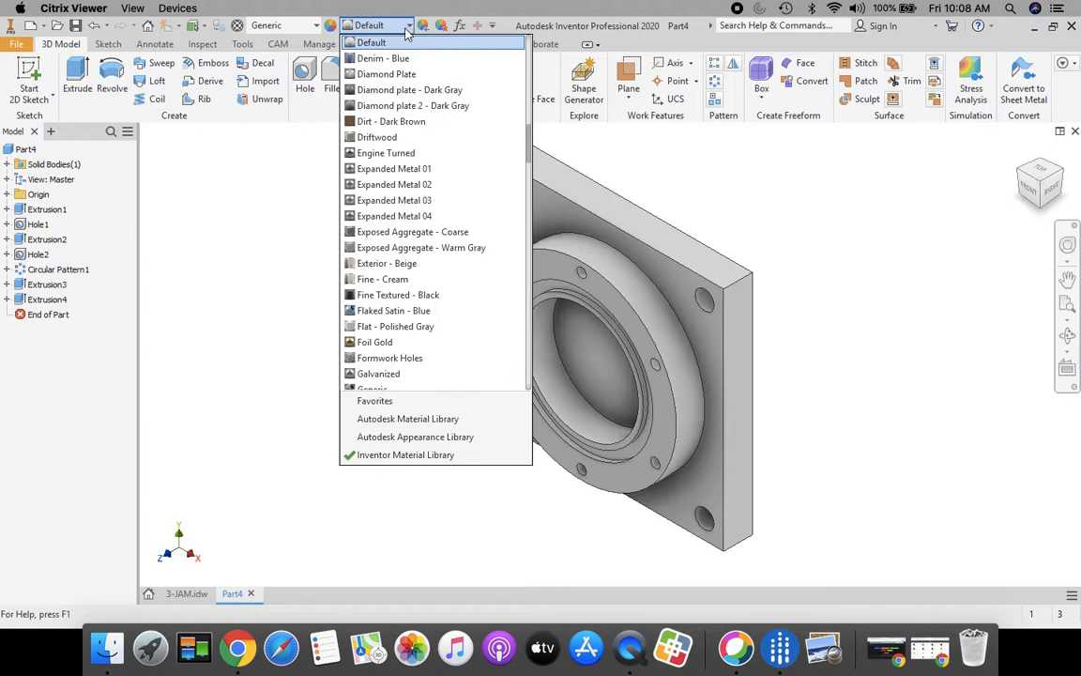
pyautogui.scroll(-1, 530, 160)
pyautogui.moveTo(530, 160); pyautogui.dragTo(529, 230)
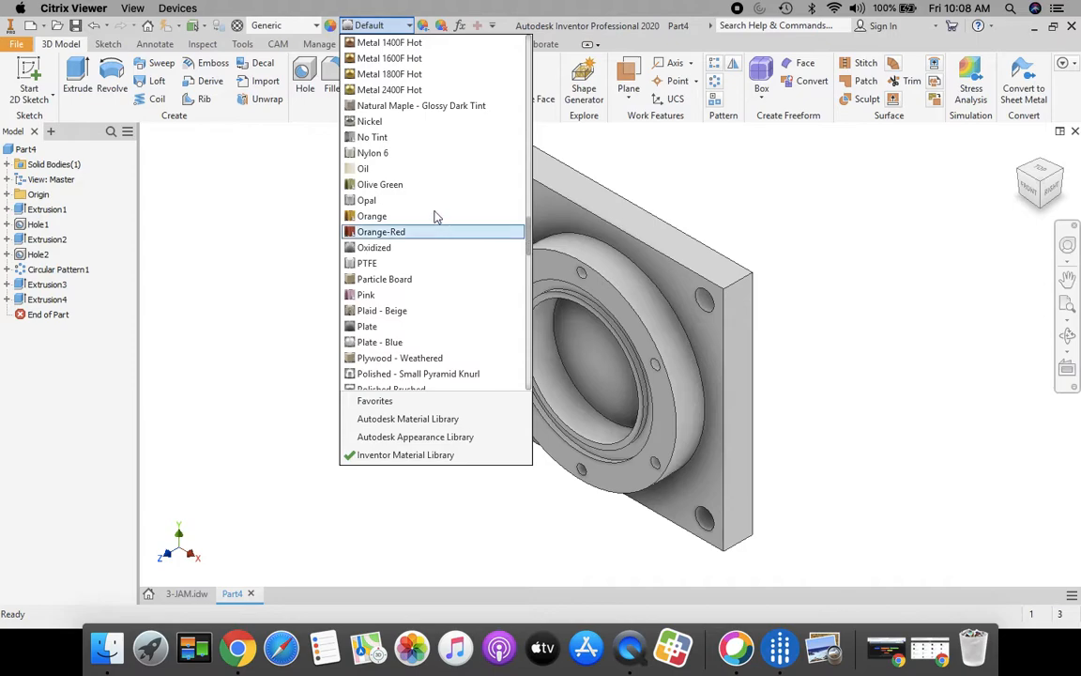
pyautogui.click(373, 218)
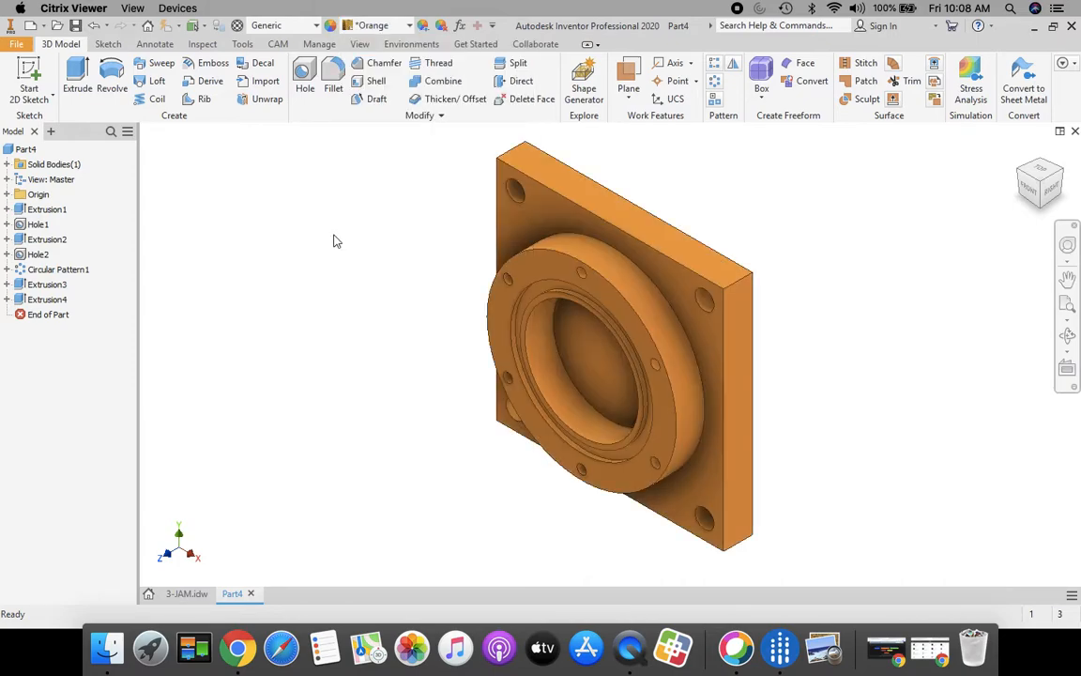
# - Save the part as an Inventor part file named "3 JAM" followed by the author's last name
pyautogui.click(17, 45)
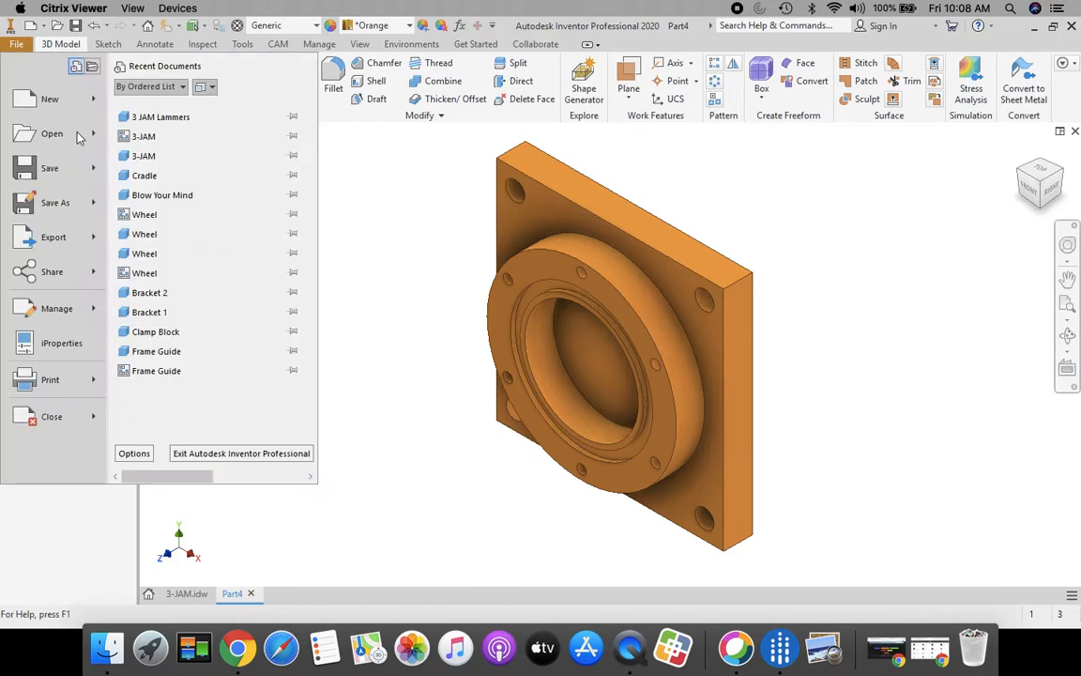
pyautogui.click(51, 207)
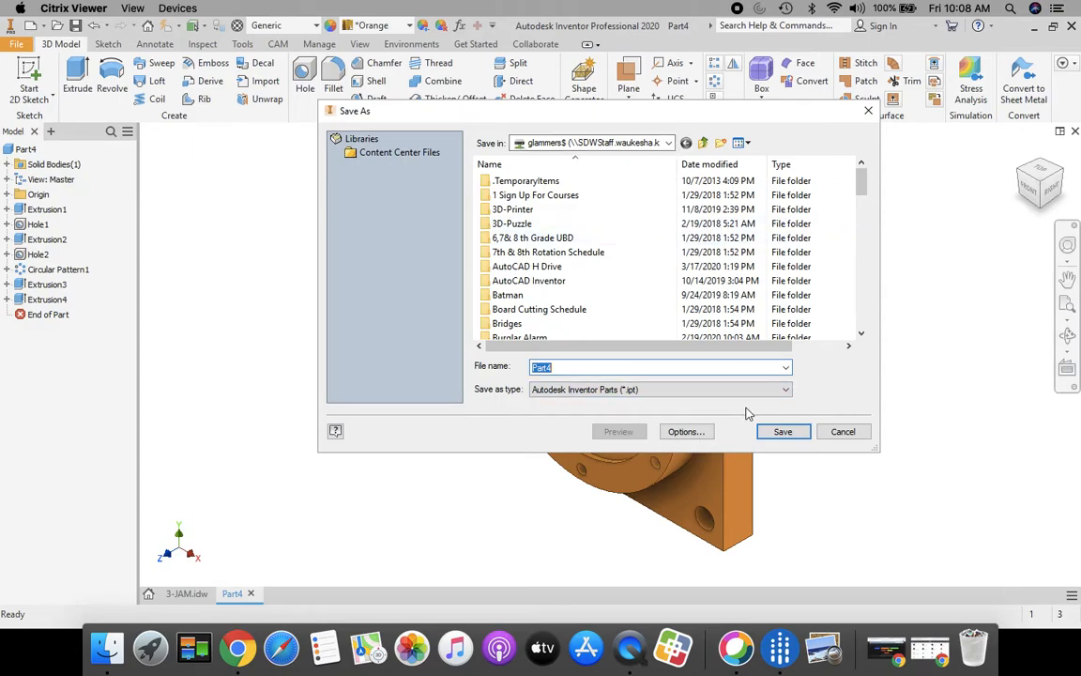
pyautogui.click(569, 367)
pyautogui.moveTo(569, 367); pyautogui.dragTo(500, 366)
pyautogui.write('3 JAM Lammers')
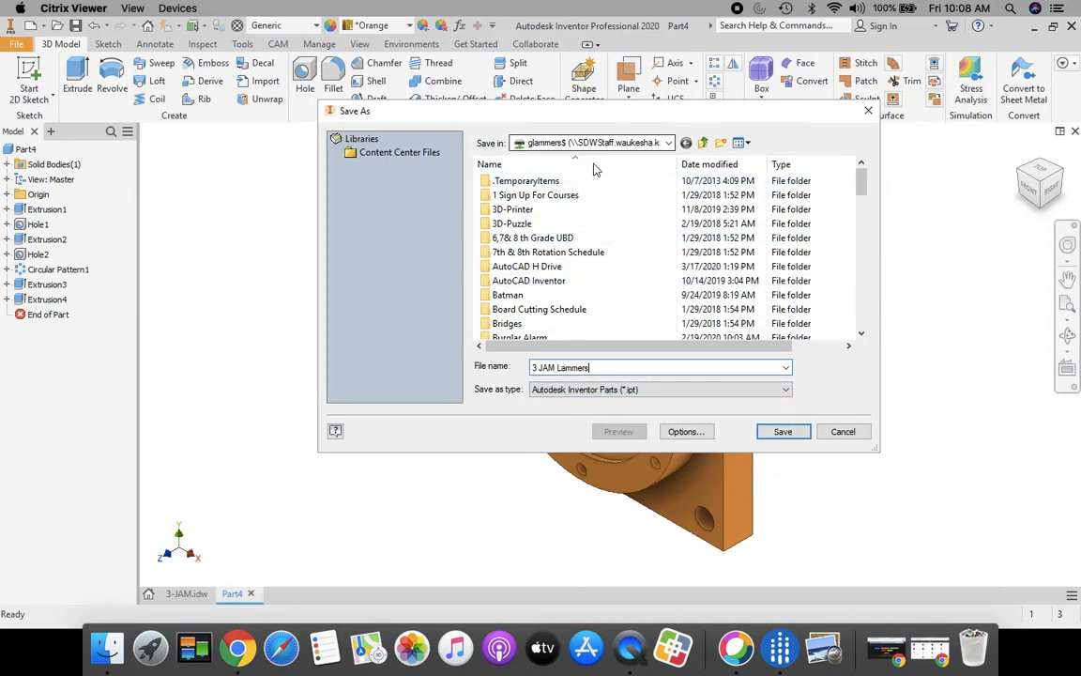
pyautogui.click(783, 431)
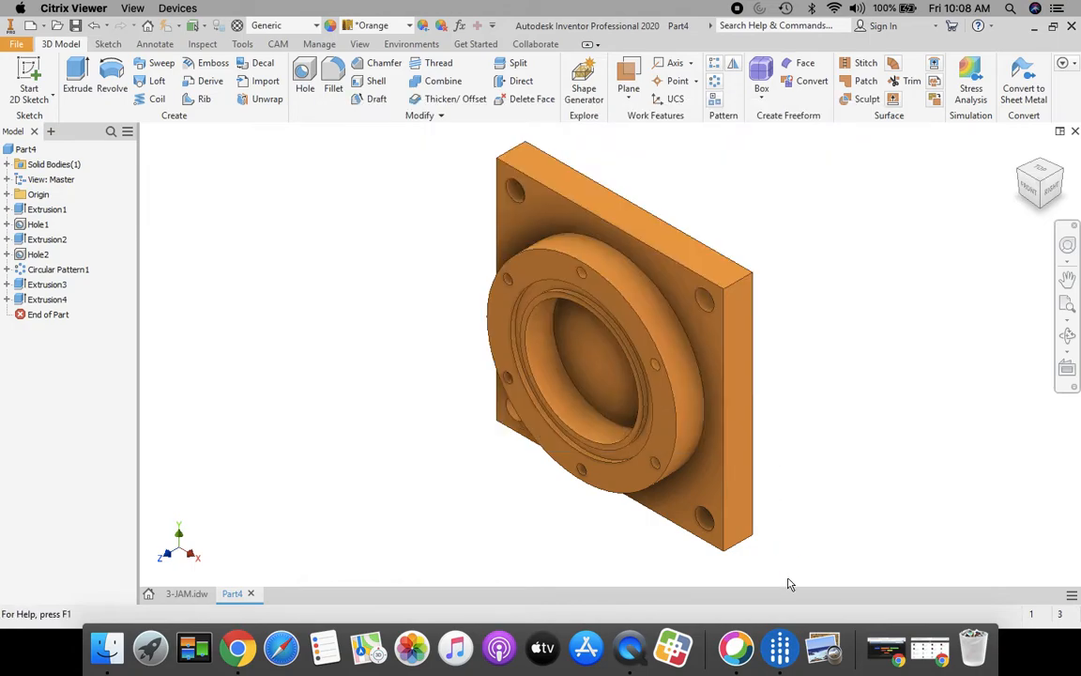